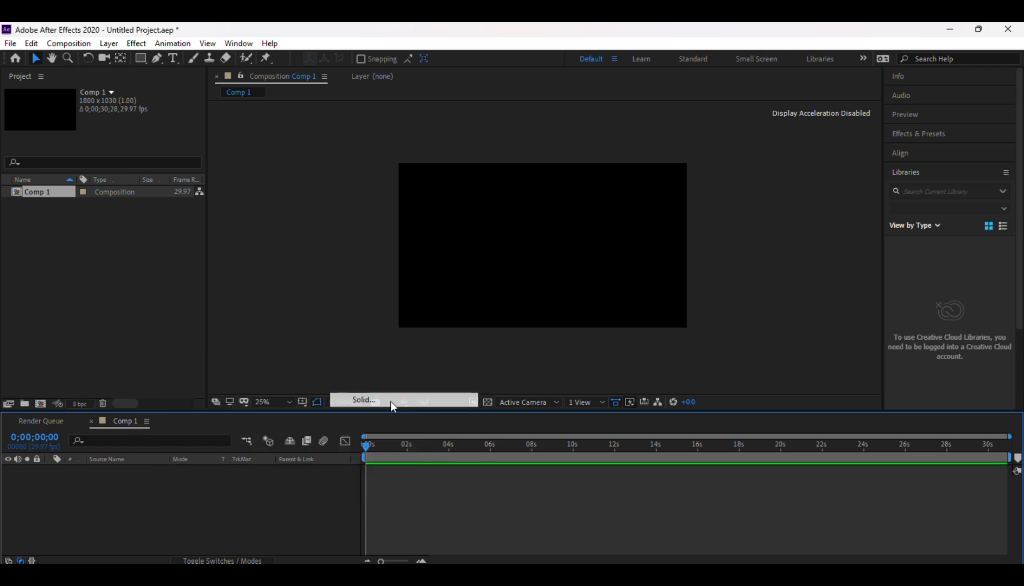
# Step: Create a 1800 x 1030 px solid in blue 3131D9
pyautogui.click(382, 451)
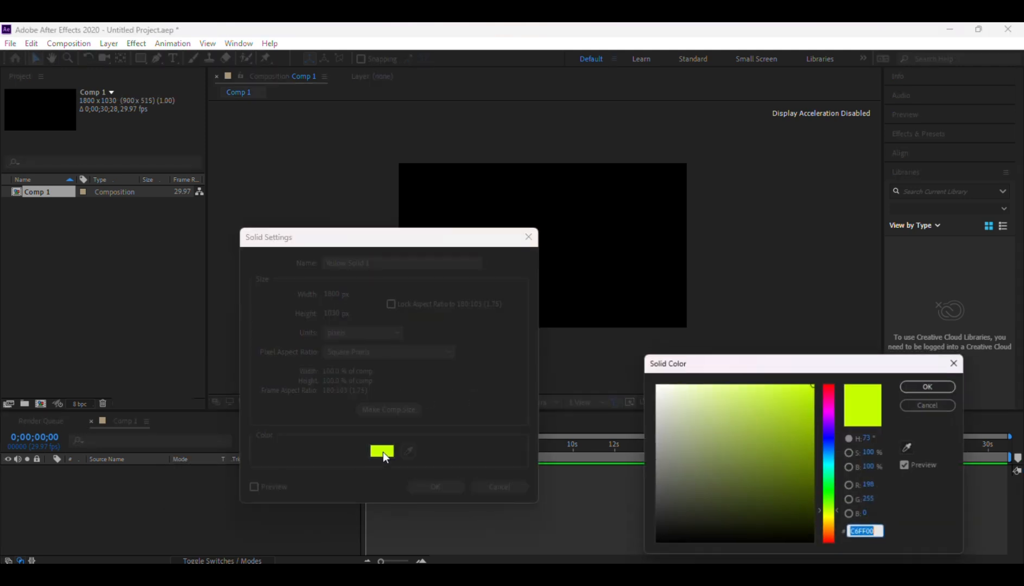
pyautogui.click(828, 438)
pyautogui.moveTo(791, 427)
pyautogui.mouseDown()
pyautogui.moveTo(766, 402)
pyautogui.moveTo(779, 407)
pyautogui.mouseUp()
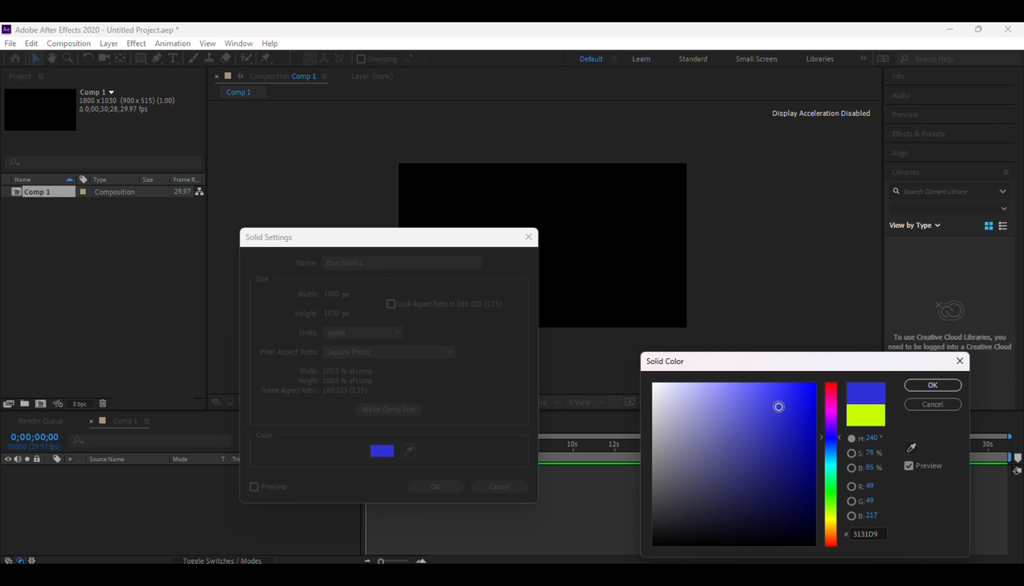
pyautogui.click(933, 385)
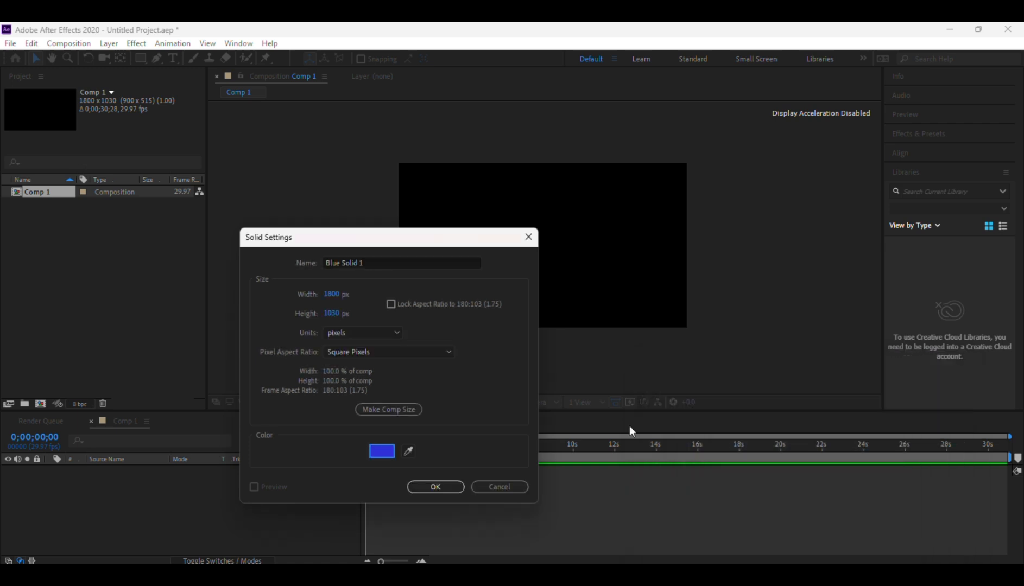
pyautogui.click(437, 487)
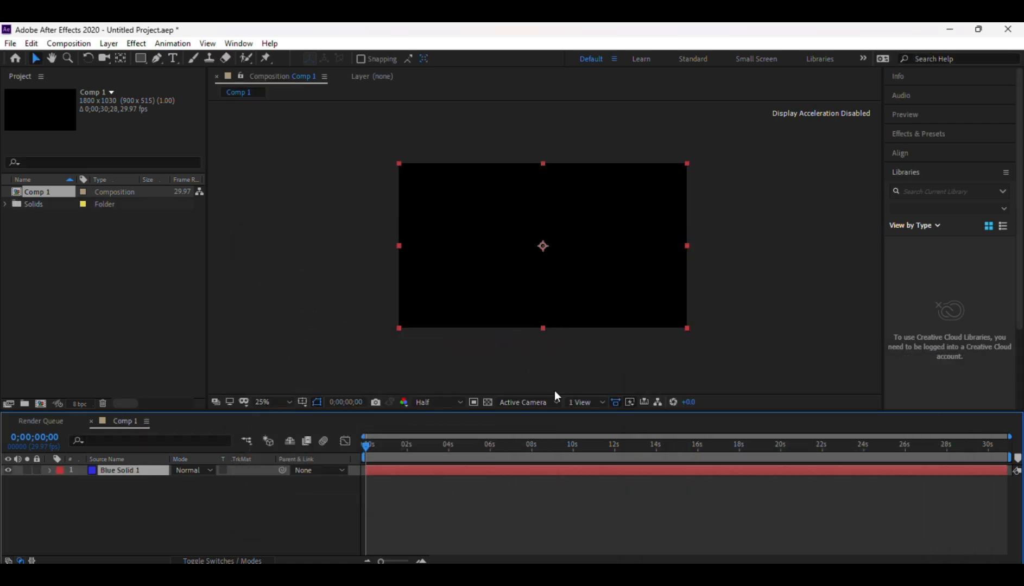
# Step: Add a text layer reading INNOVATION over the blue background, slightly left of the composition's centre
pyautogui.click(749, 252)
pyautogui.press('.')
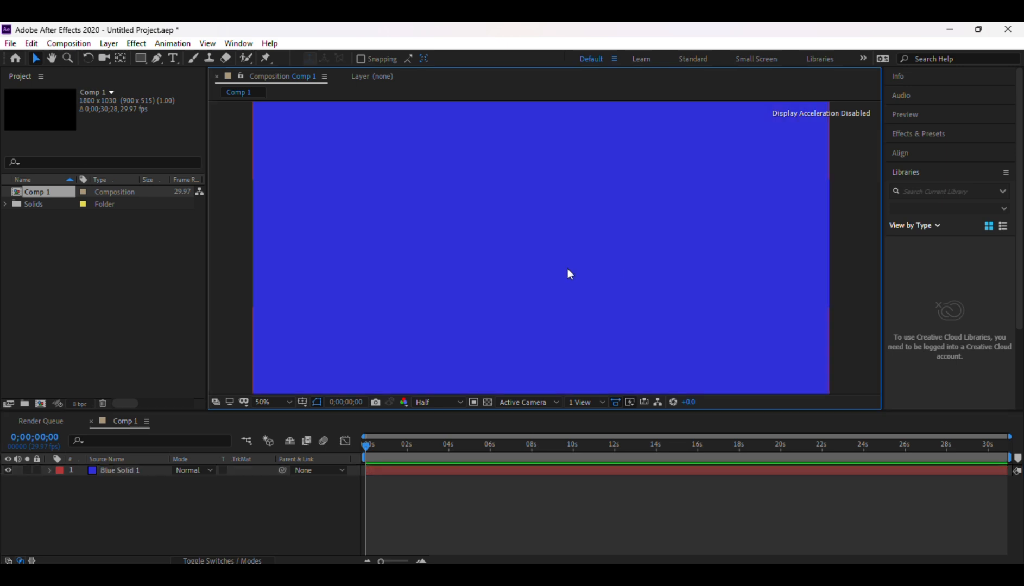
pyautogui.press(',')
pyautogui.press('.')
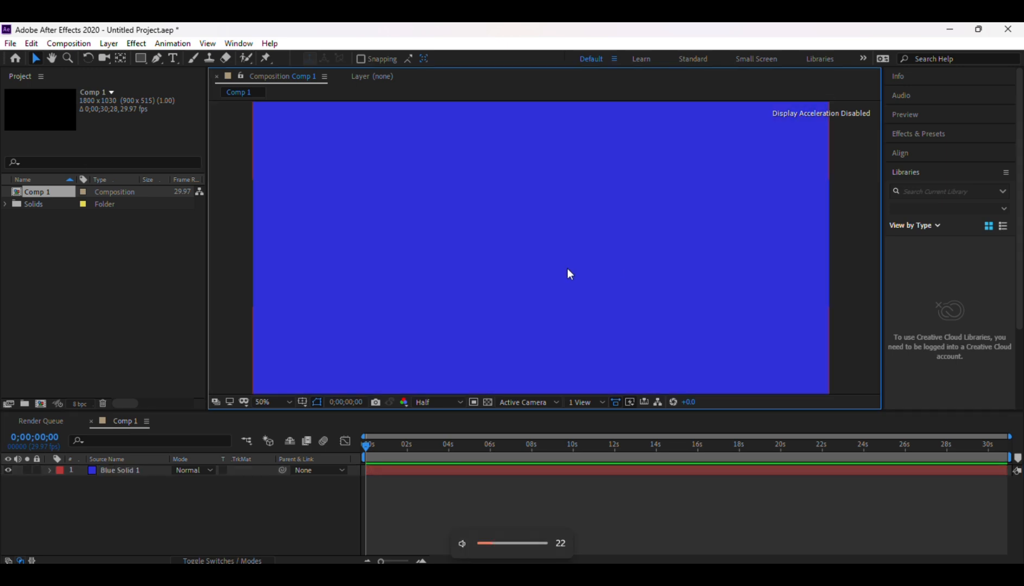
pyautogui.click(172, 57)
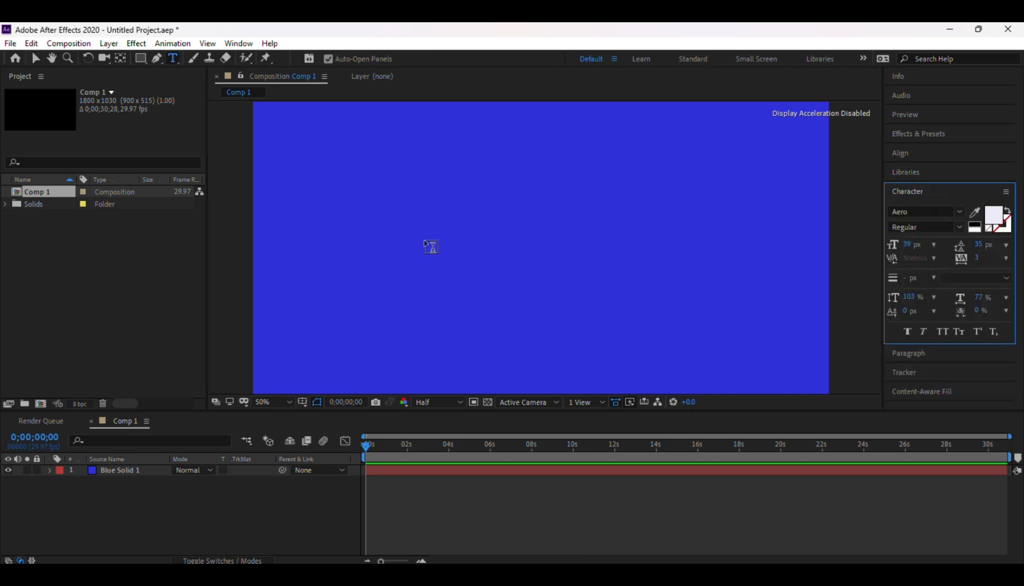
pyautogui.click(427, 242)
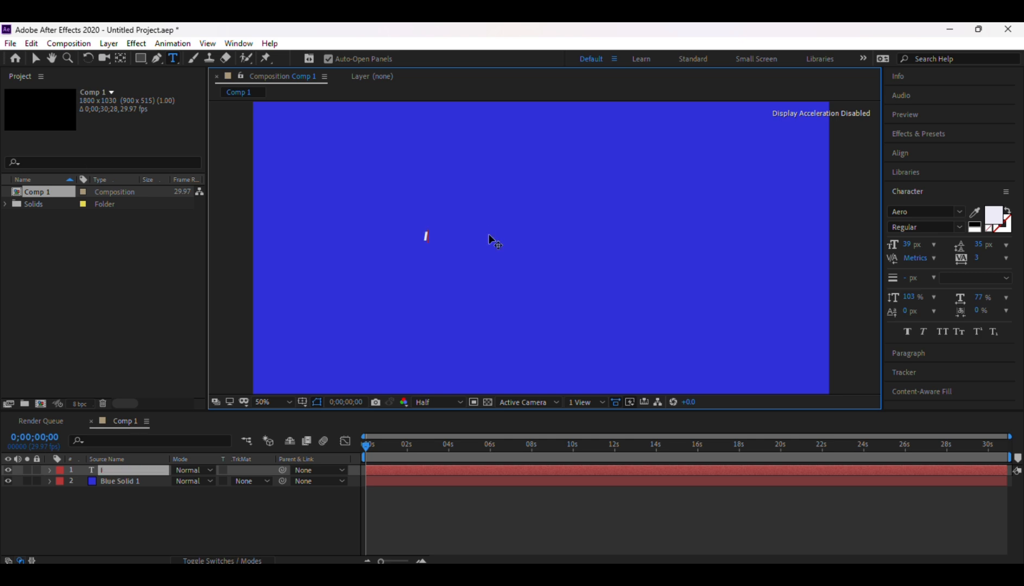
pyautogui.write('NNOVATION')
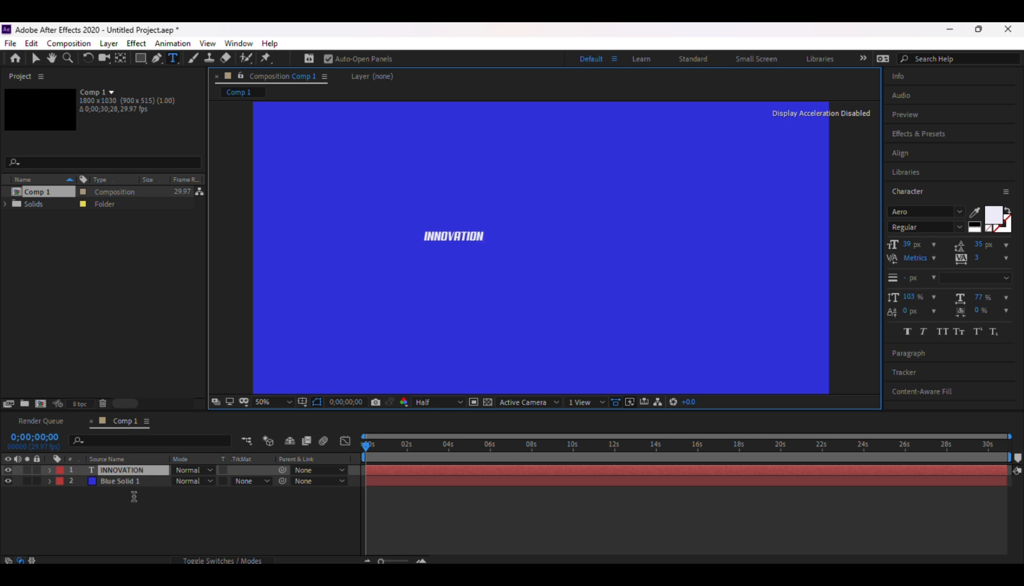
pyautogui.click(133, 533)
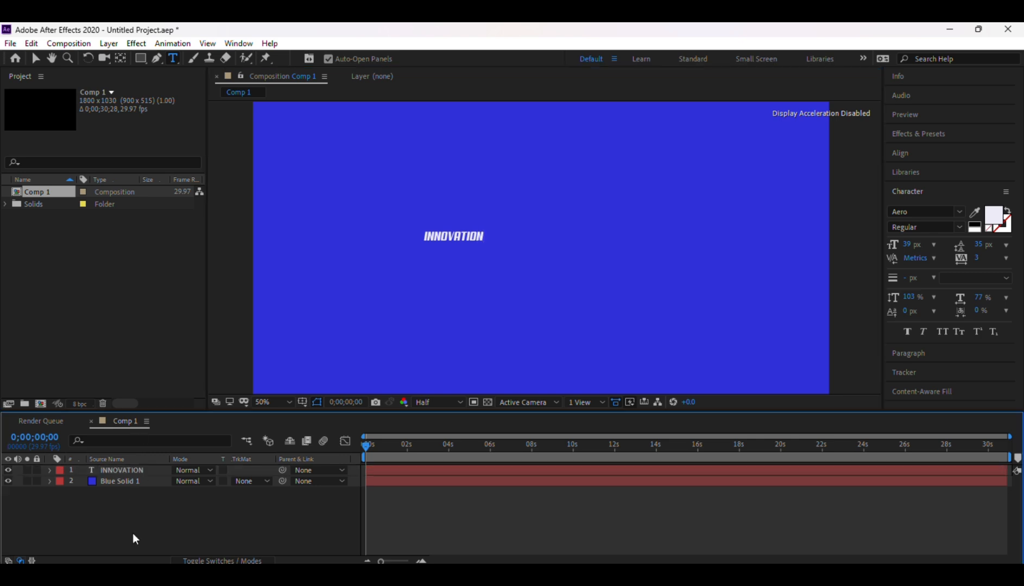
# Step: Scale the INNOVATION text layer to 504%
pyautogui.click(133, 471)
pyautogui.press('s')
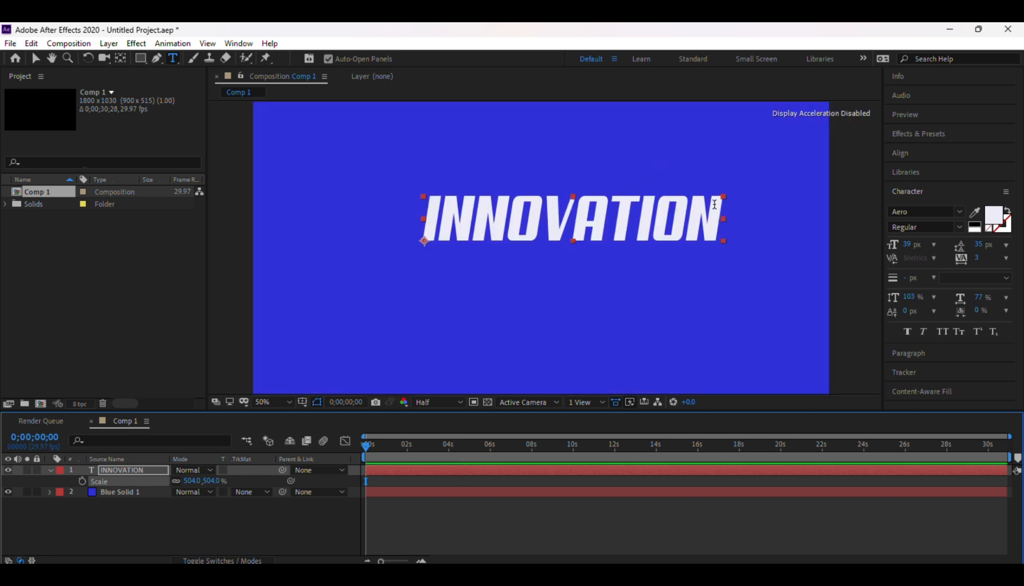
pyautogui.press('XF86AudioLowerVolume')
# Step: Move the INNOVATION layer's anchor point from the text's lower-left corner to the middle of the word
pyautogui.click(36, 58)
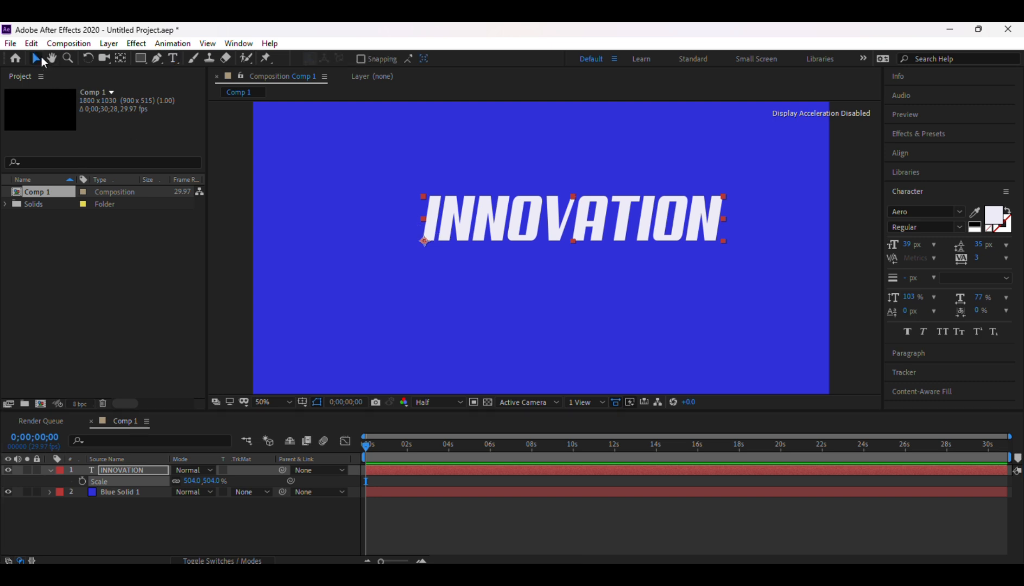
pyautogui.click(123, 494)
pyautogui.click(136, 469)
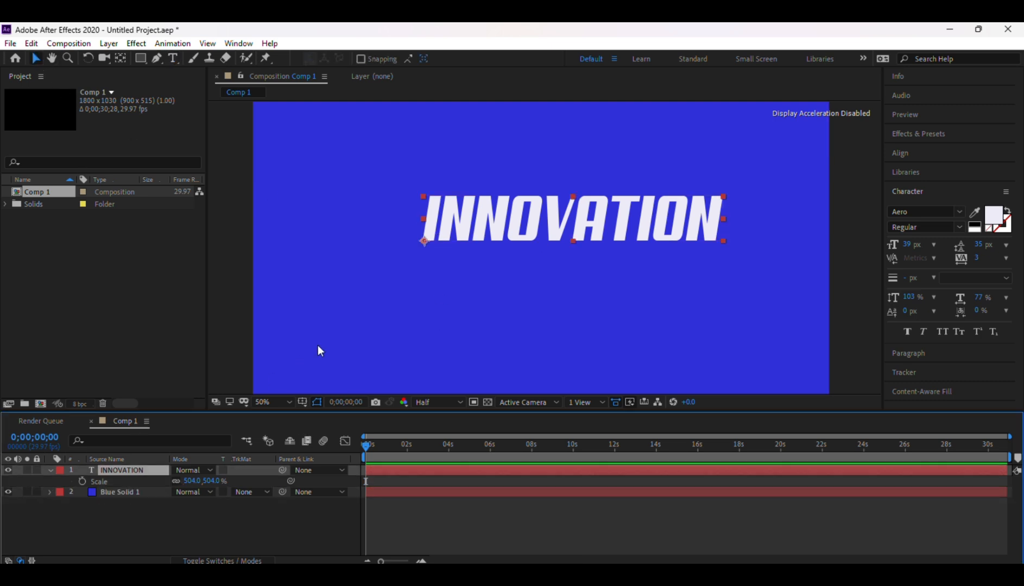
pyautogui.click(121, 59)
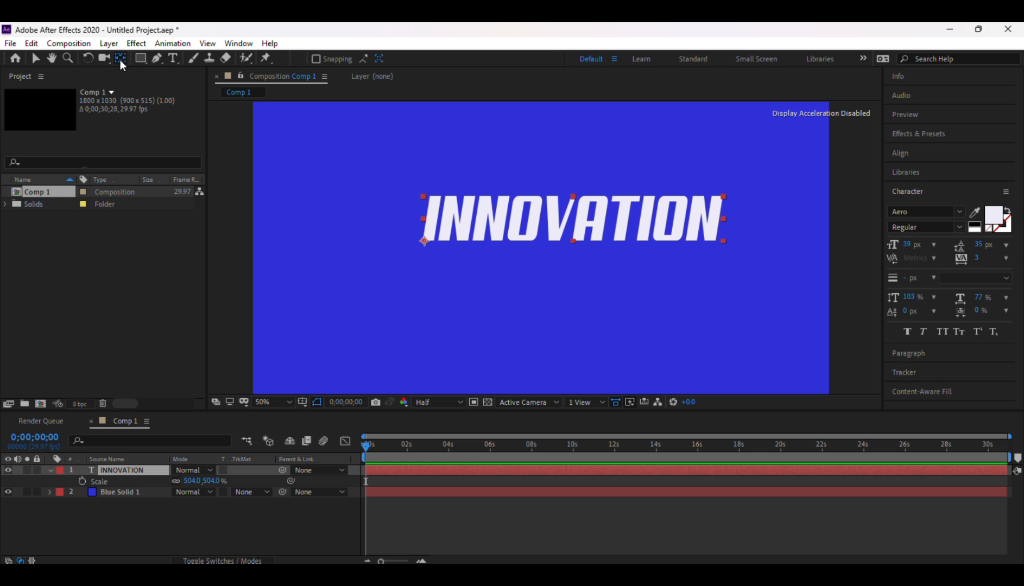
pyautogui.click(425, 242)
pyautogui.moveTo(426, 242); pyautogui.dragTo(571, 226)
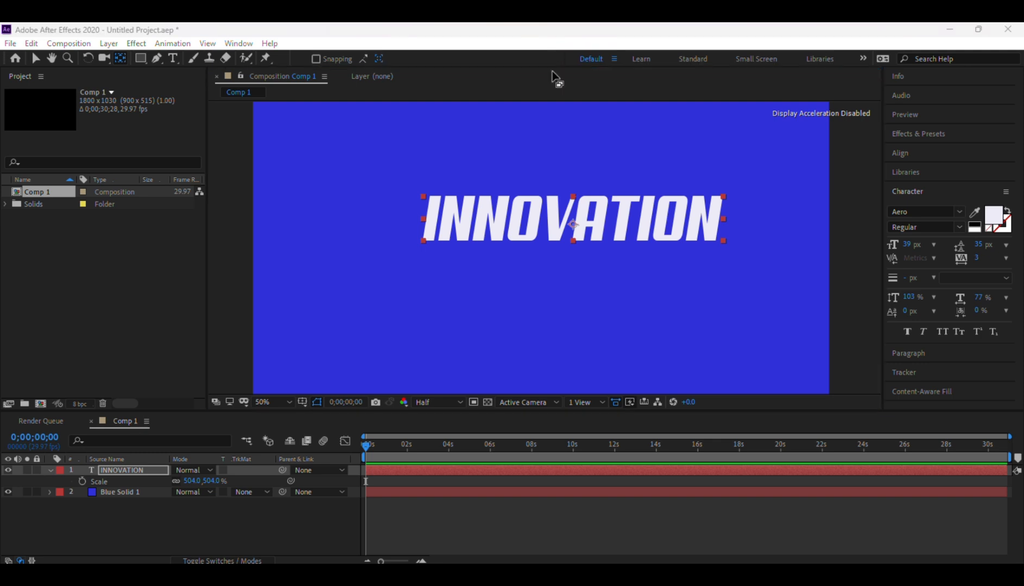
# Step: Reposition the INNOVATION text near the centre of the composition, at about 876, 528
pyautogui.click(36, 58)
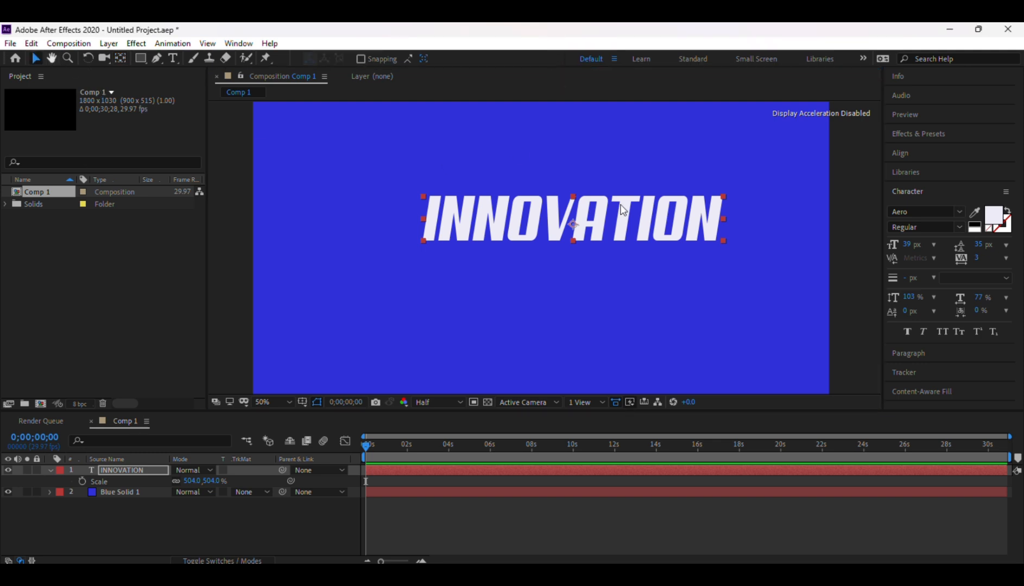
pyautogui.moveTo(592, 226); pyautogui.dragTo(554, 249)
pyautogui.press(',')
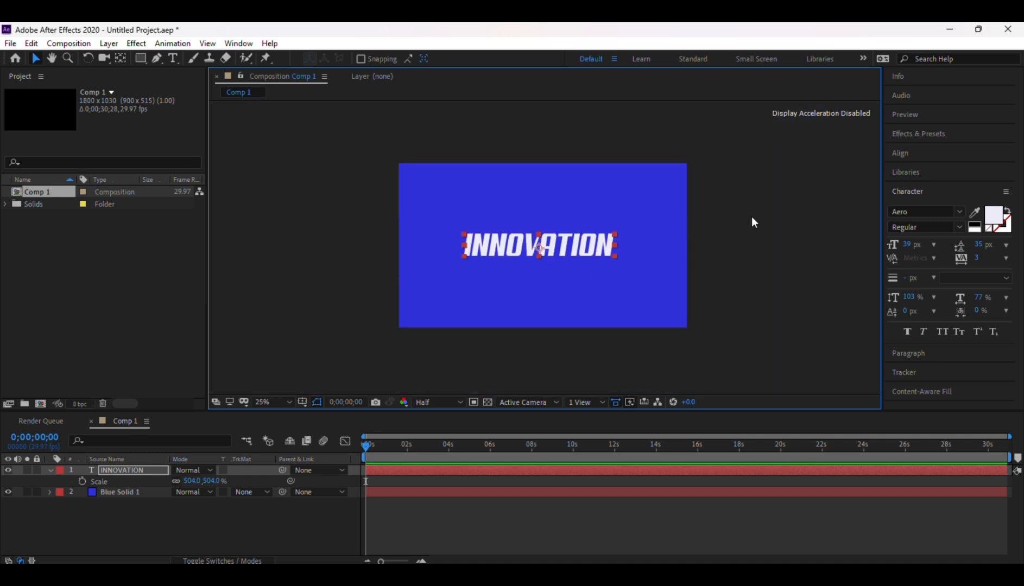
pyautogui.click(753, 219)
pyautogui.press('.')
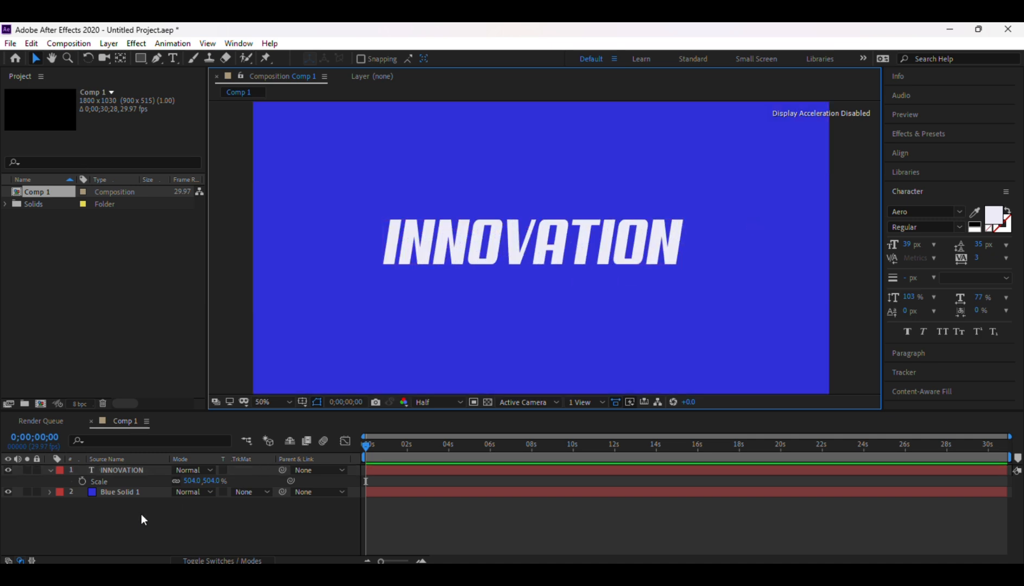
# Step: Add an Opacity text animator to the INNOVATION layer
pyautogui.click(111, 470)
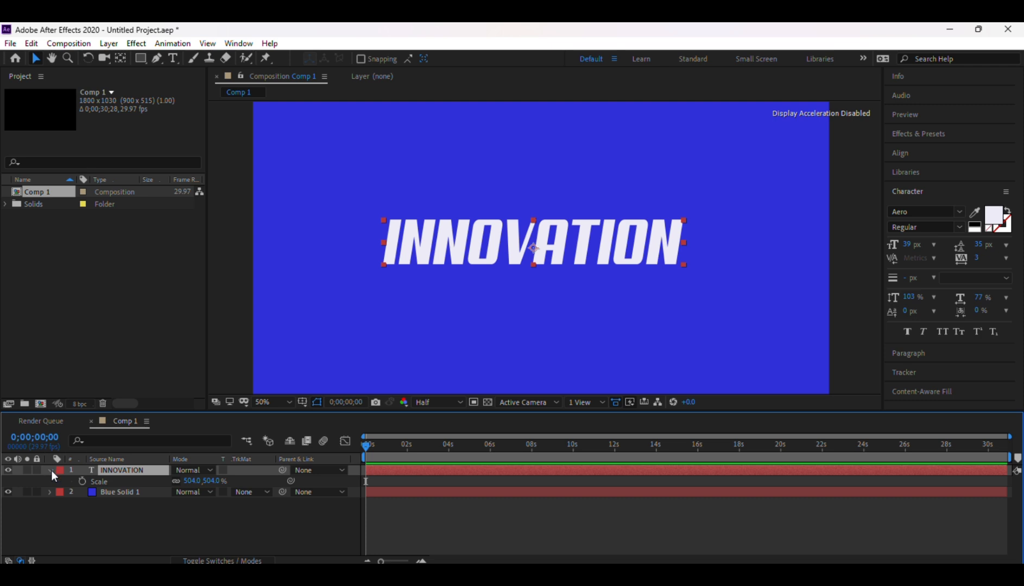
pyautogui.click(51, 470)
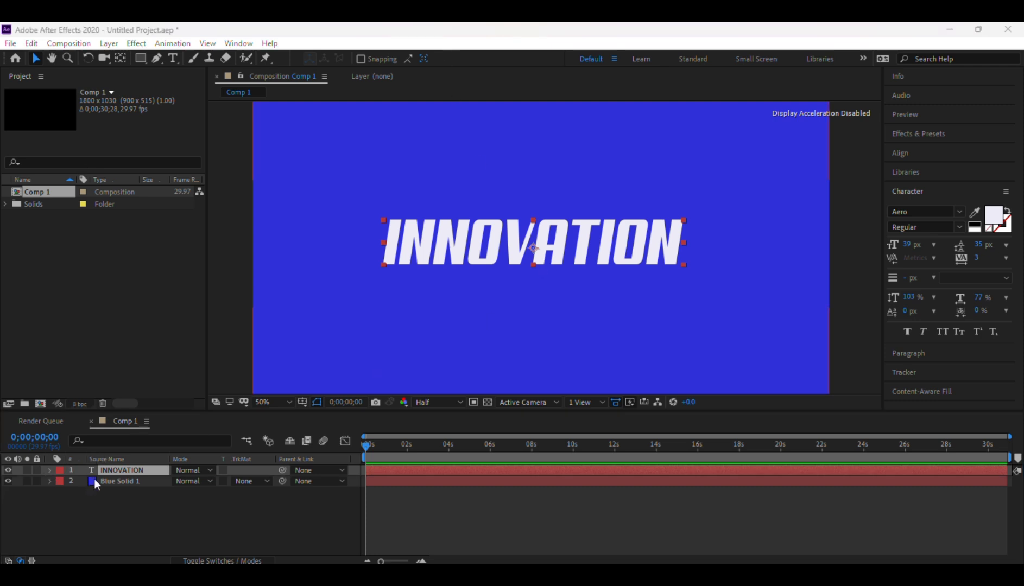
pyautogui.click(49, 471)
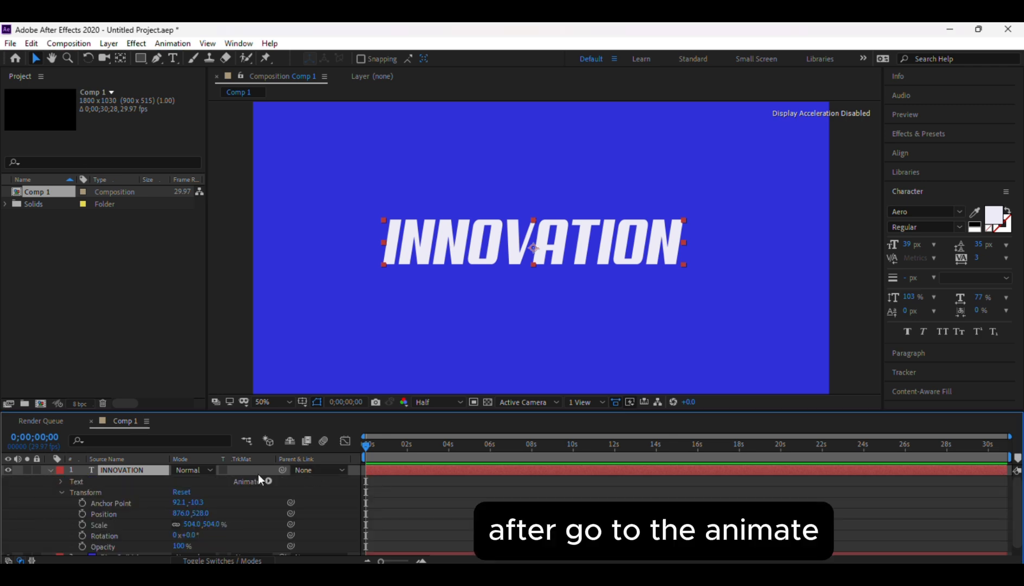
pyautogui.click(268, 482)
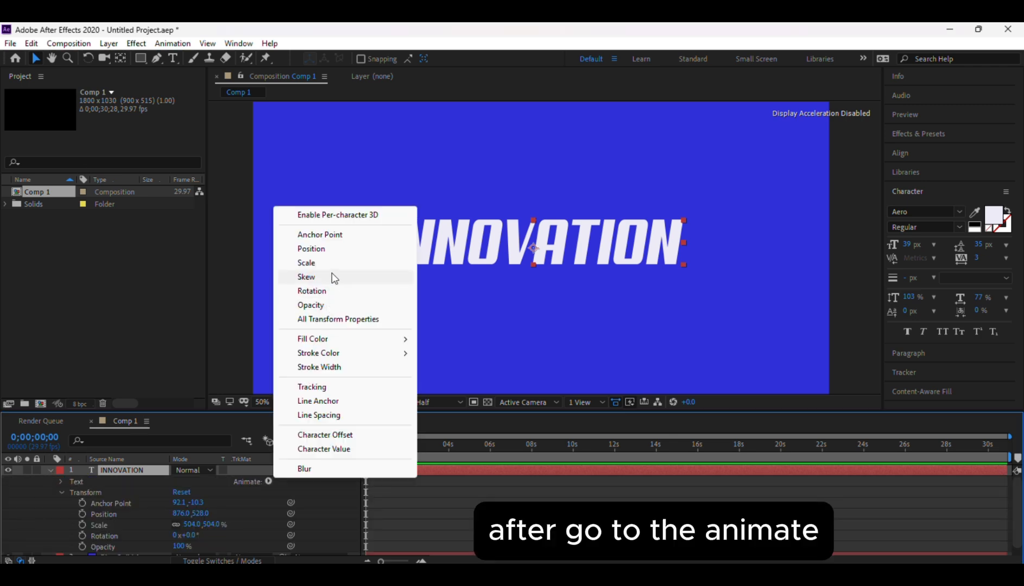
pyautogui.click(335, 304)
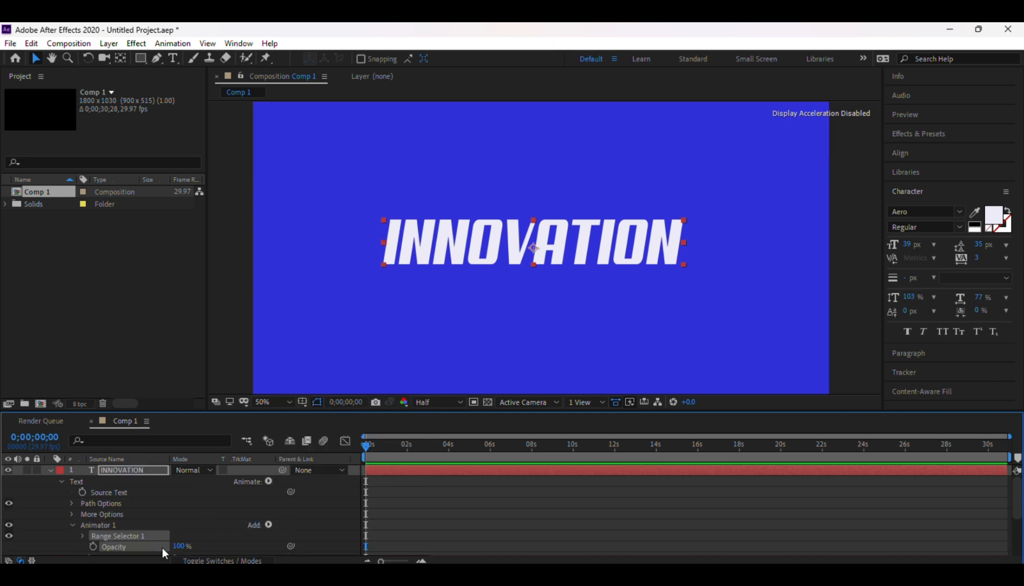
# Step: Set the opacity of Animator 1 to 0%
pyautogui.moveTo(182, 547); pyautogui.dragTo(3, 526)
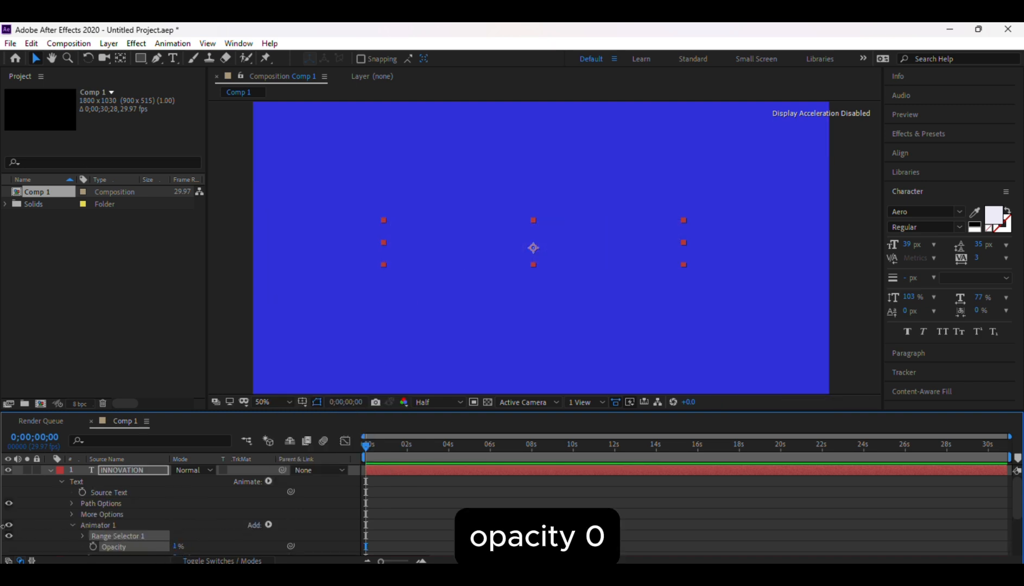
pyautogui.click(176, 547)
pyautogui.write('0')
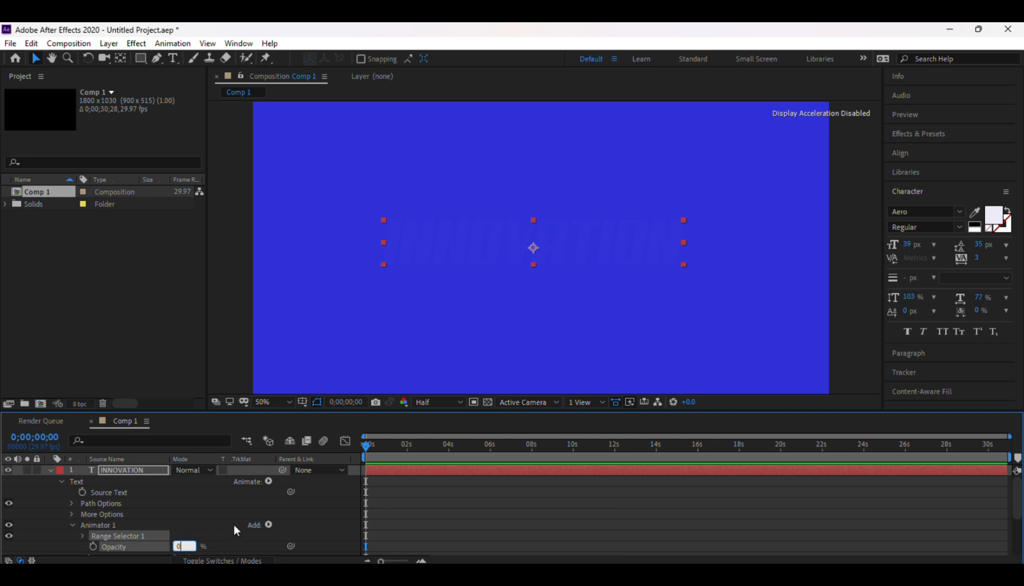
pyautogui.click(218, 522)
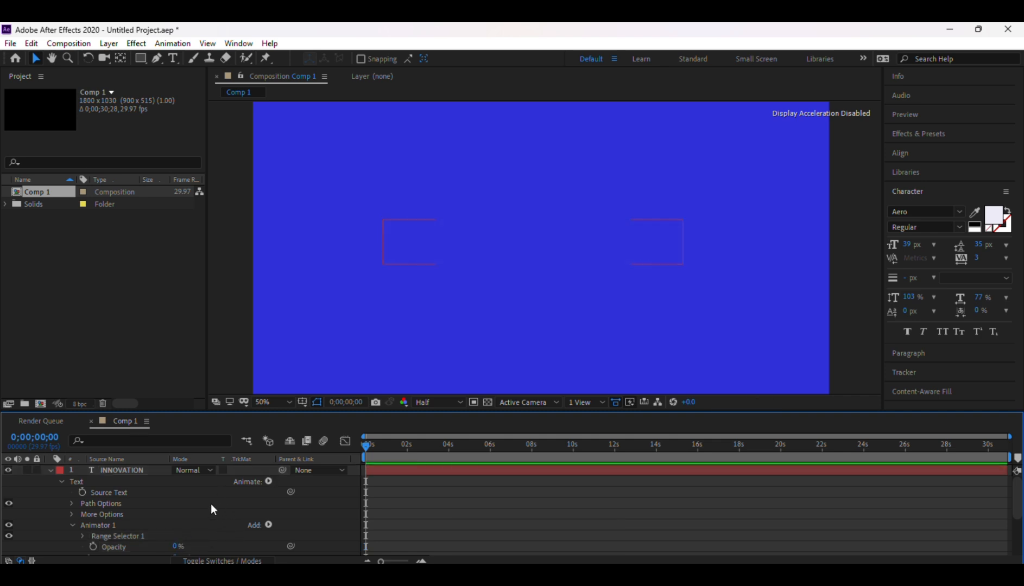
# Step: Set the composition's preview resolution to Third
pyautogui.click(438, 402)
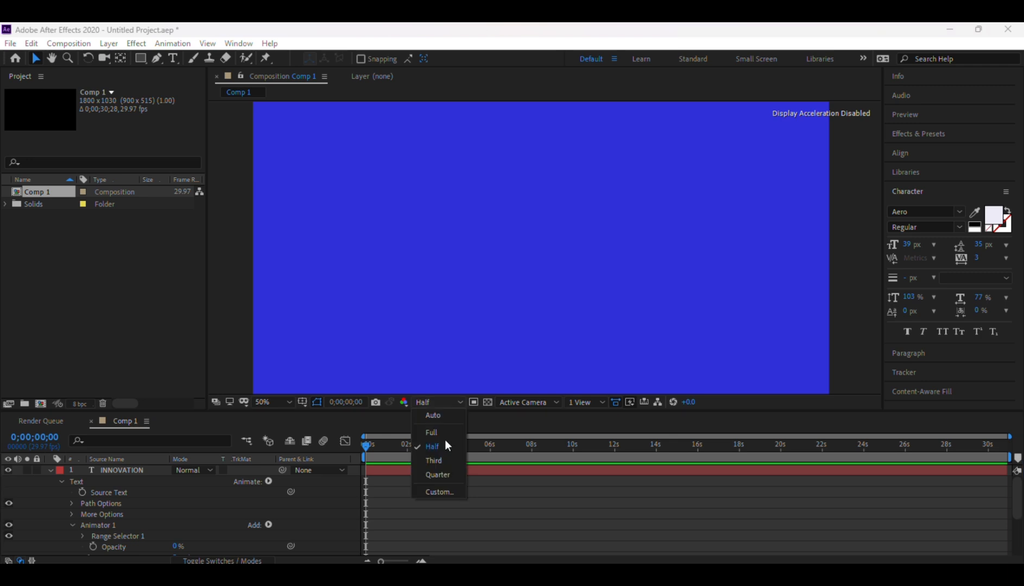
pyautogui.click(435, 460)
pyautogui.click(158, 531)
# Step: Keyframe the Start property of Range Selector 1 at the beginning of the timeline
pyautogui.scroll(-3, 159, 522)
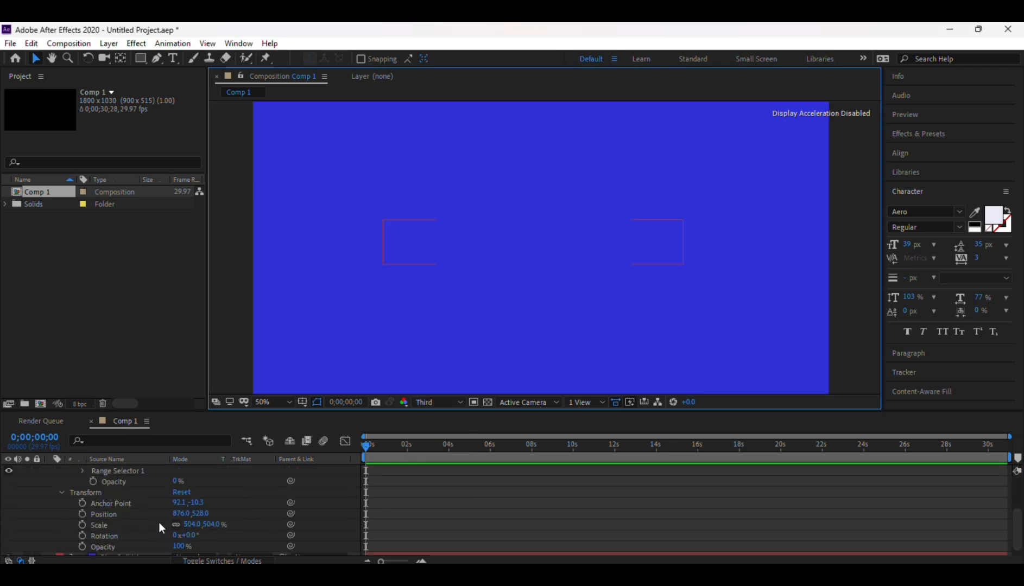
pyautogui.scroll(2, 159, 523)
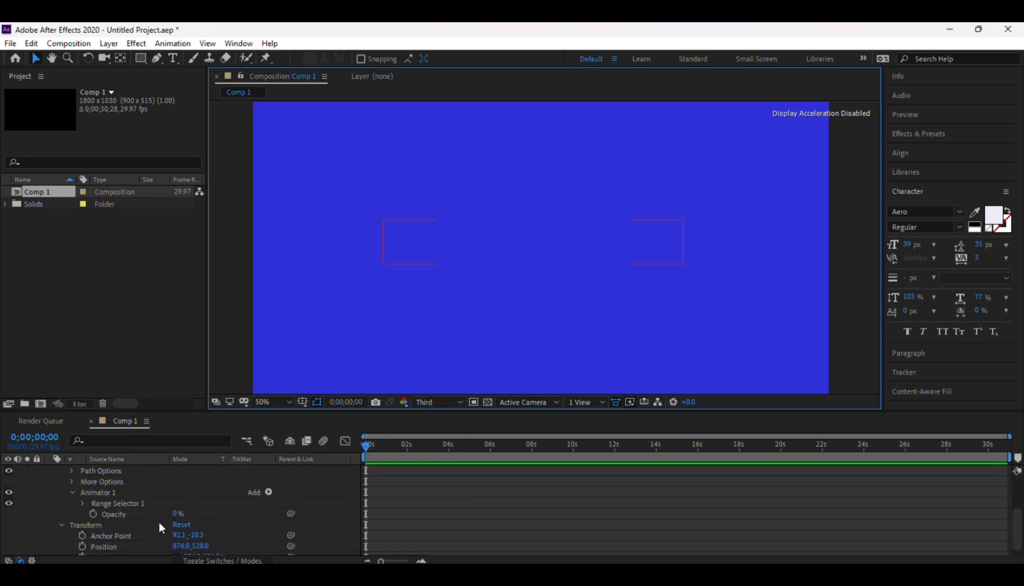
pyautogui.click(83, 504)
pyautogui.click(106, 513)
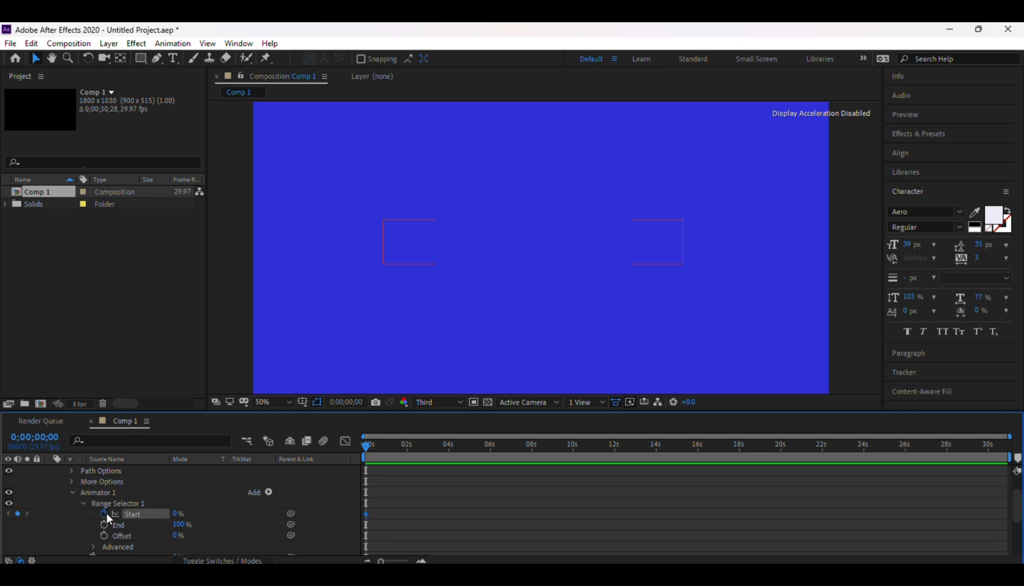
# Step: Set Range Selector 1's Start to 100% at 0;00;03;08 to add a second keyframe
pyautogui.moveTo(371, 446); pyautogui.dragTo(438, 454)
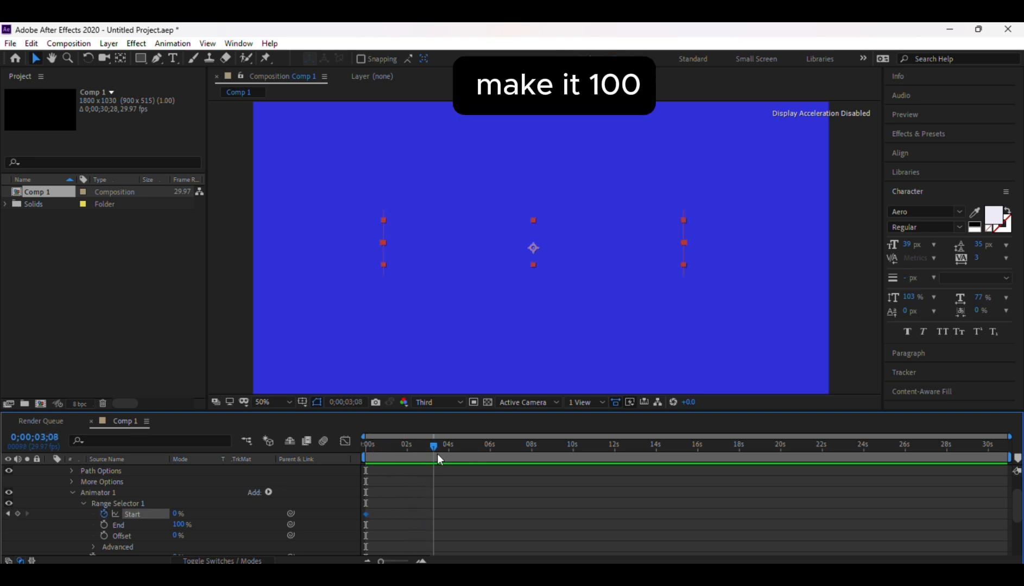
pyautogui.click(176, 513)
pyautogui.write('100')
pyautogui.press('Return')
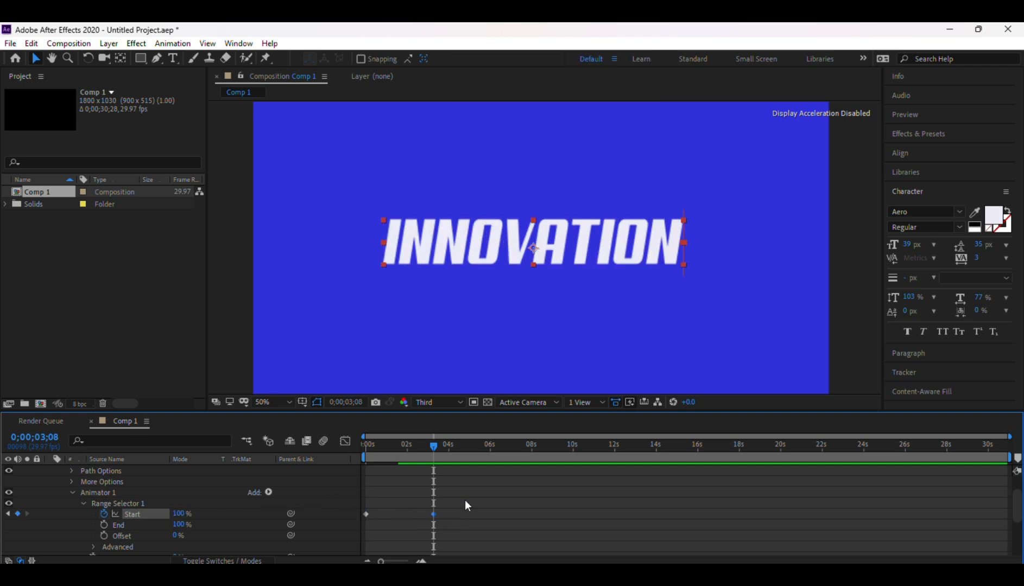
# Step: Apply Easy Ease to both Start keyframes of Range Selector 1
pyautogui.moveTo(466, 501); pyautogui.dragTo(352, 521)
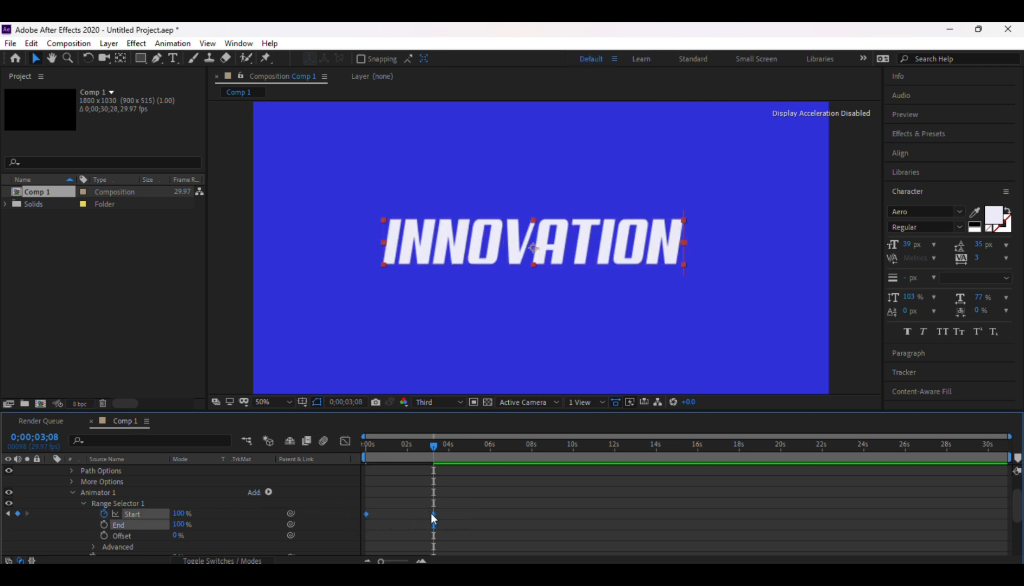
pyautogui.rightClick(434, 512)
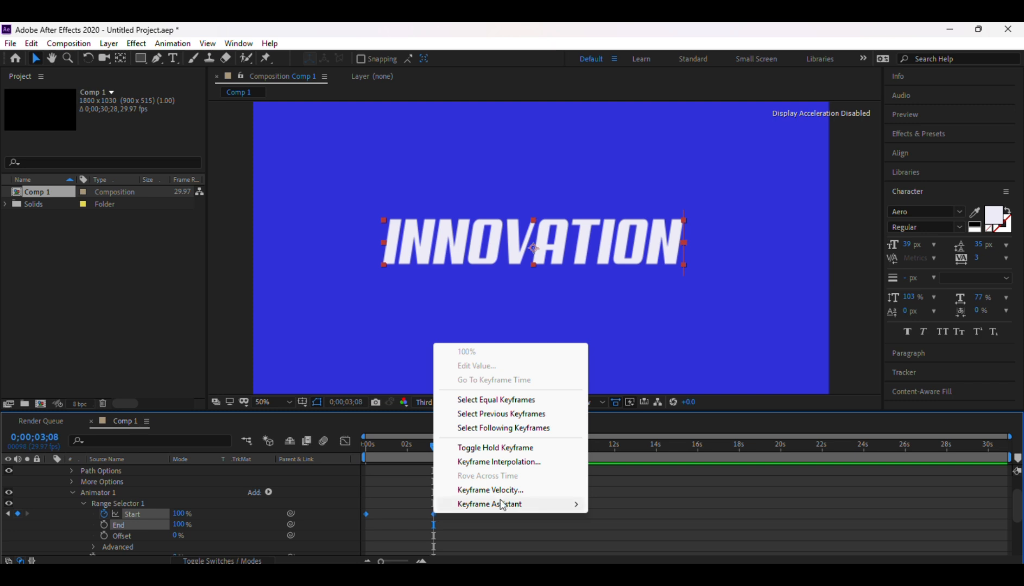
pyautogui.moveTo(503, 505)
pyautogui.click(630, 420)
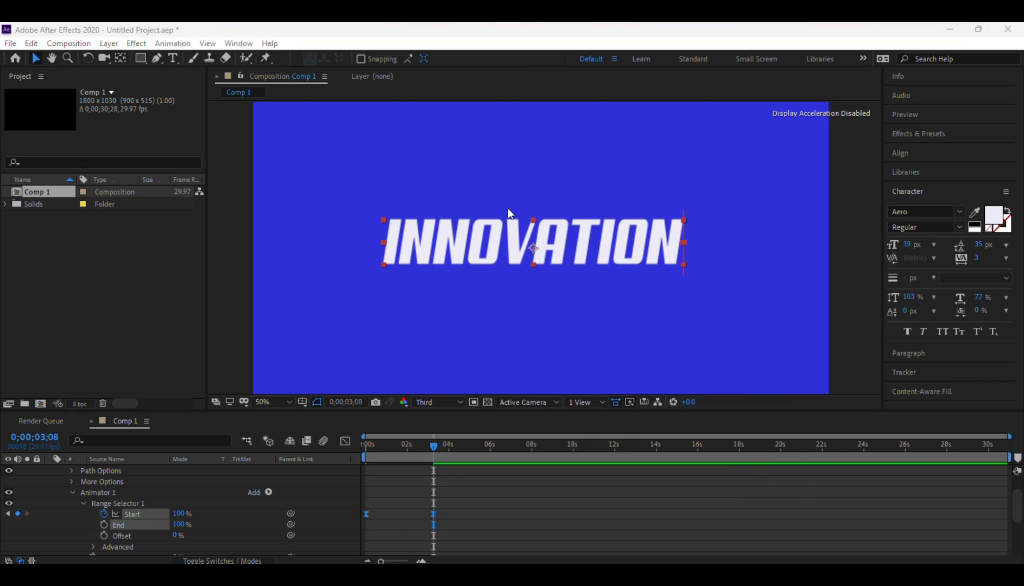
# Step: Reshape the Start keyframes' speed graph with a longer ease into the last keyframe, and scrub back to 0;00;00;20 to check the reveal
pyautogui.click(345, 443)
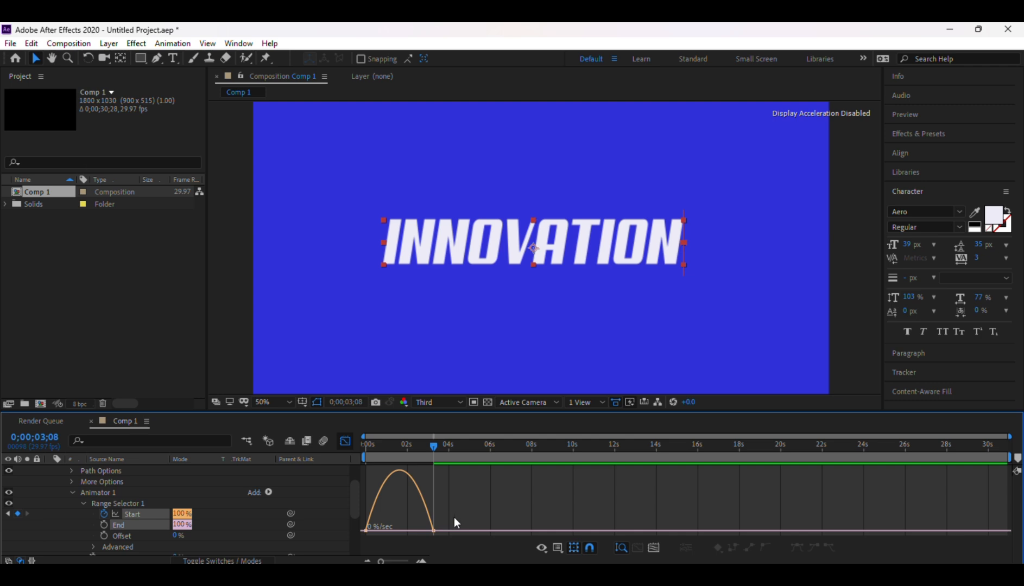
pyautogui.moveTo(429, 550); pyautogui.dragTo(400, 530)
pyautogui.click(345, 441)
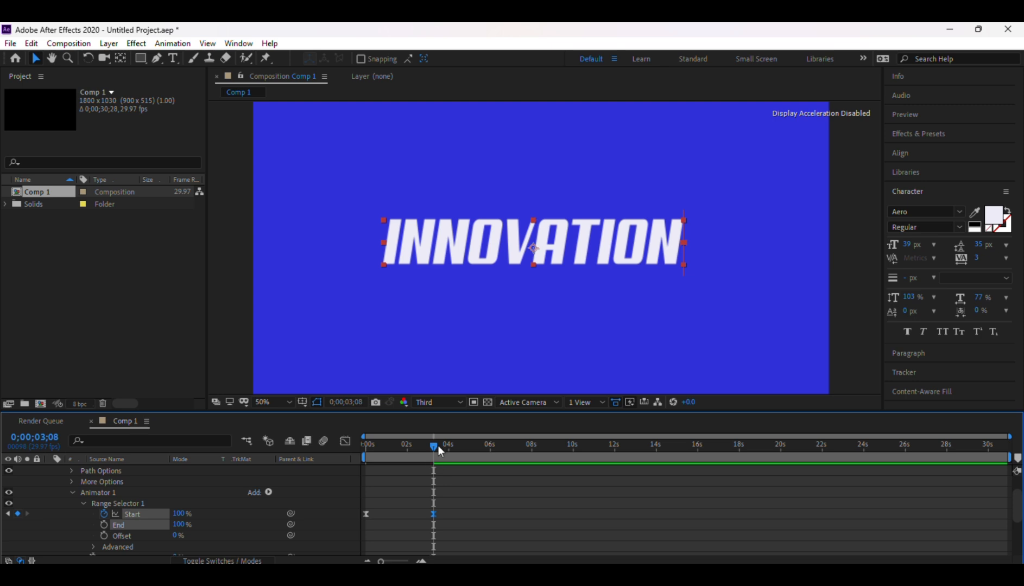
pyautogui.moveTo(433, 450); pyautogui.dragTo(382, 448)
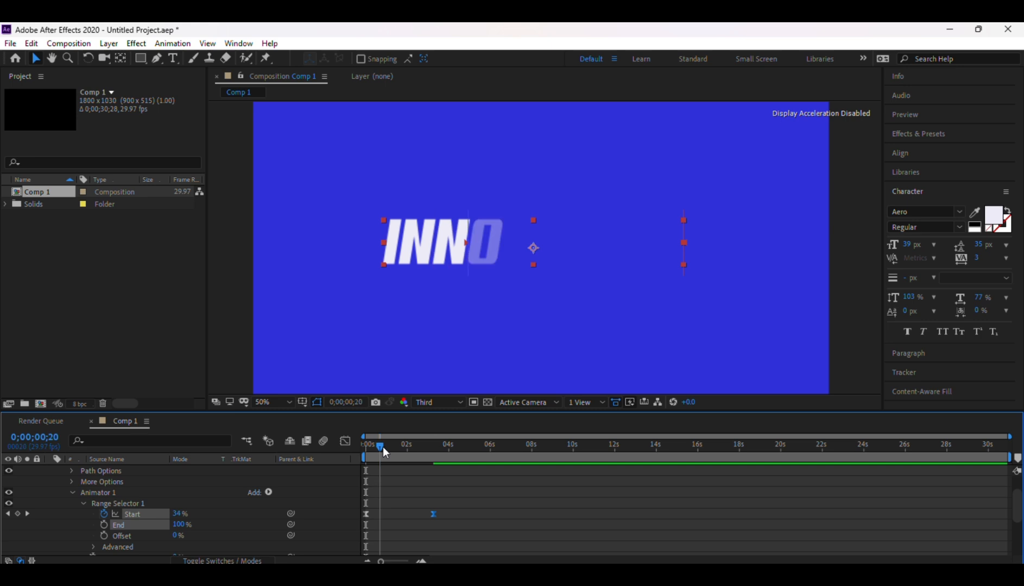
# Step: In Range Selector 1's advanced options, set Ease High to 50% and Ease Low to 100%
pyautogui.scroll(-2, 186, 510)
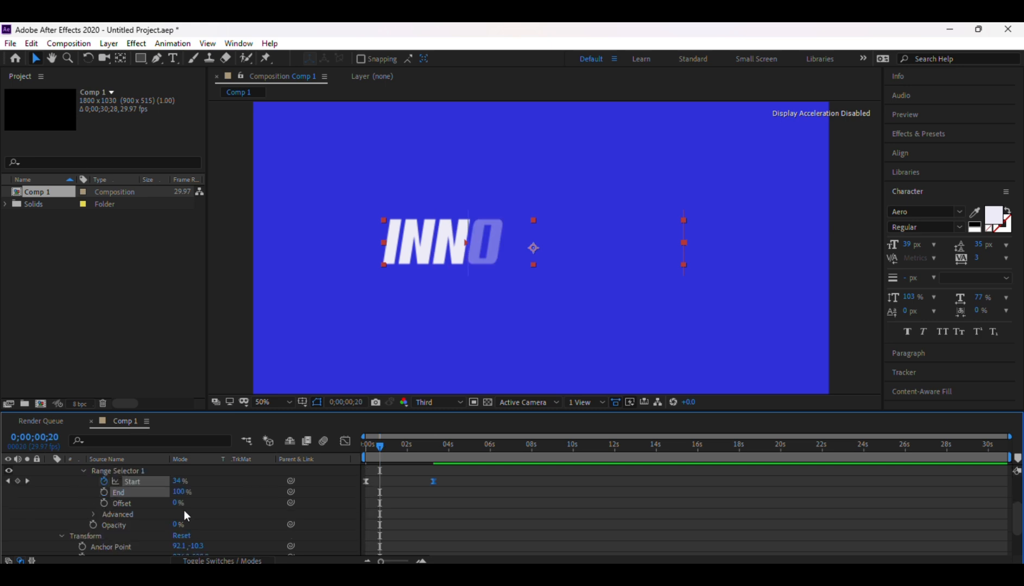
pyautogui.click(93, 513)
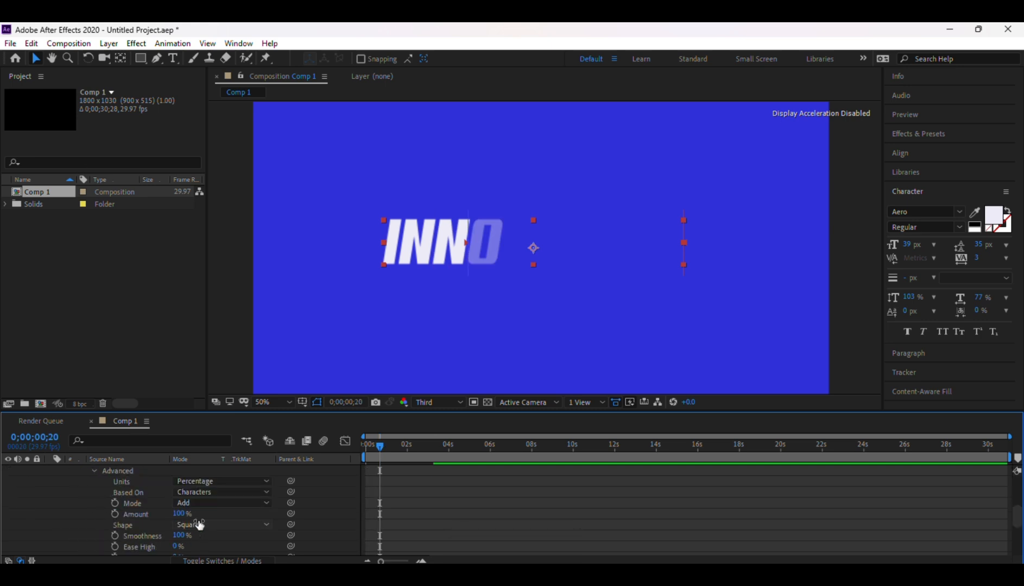
pyautogui.scroll(-2, 196, 542)
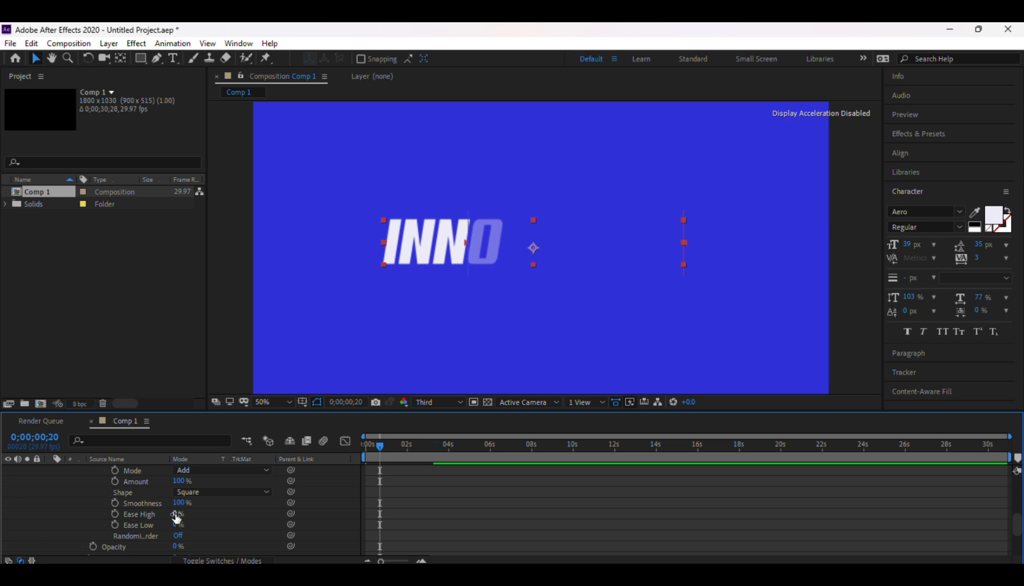
pyautogui.click(177, 514)
pyautogui.write('50')
pyautogui.click(223, 514)
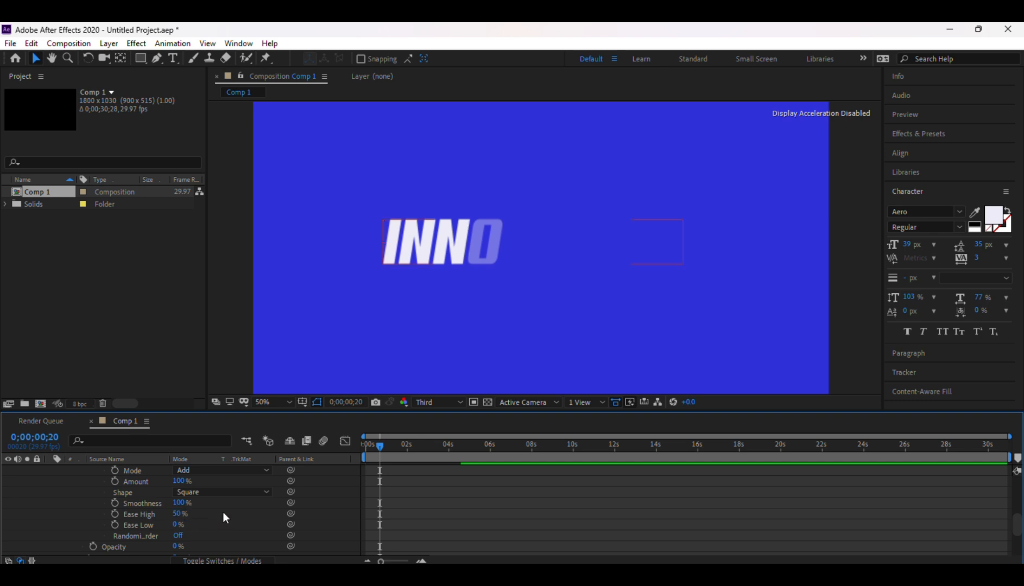
pyautogui.moveTo(175, 524); pyautogui.dragTo(372, 516)
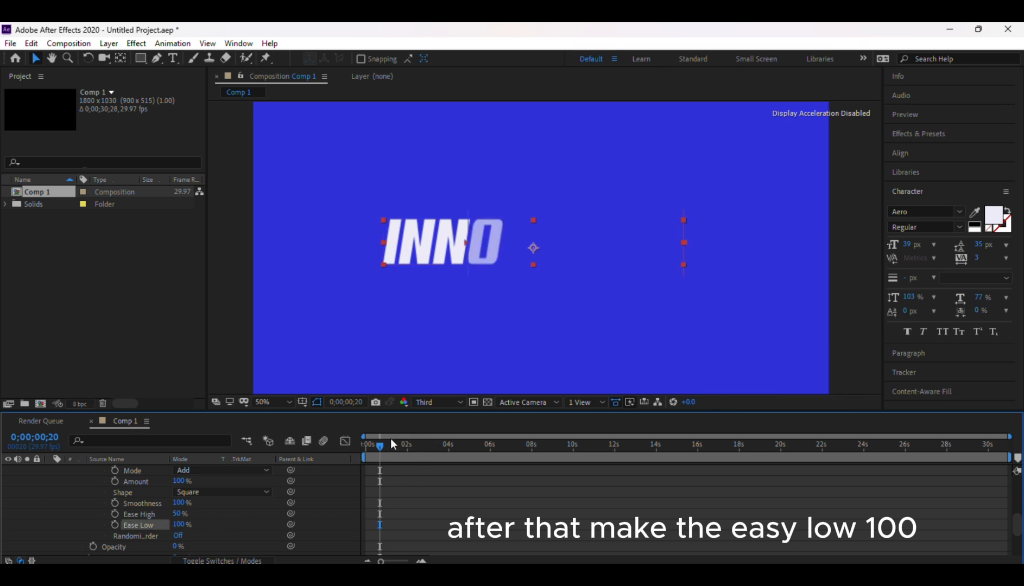
# Step: Lower the composition's preview resolution to Quarter
pyautogui.scroll(6, 371, 489)
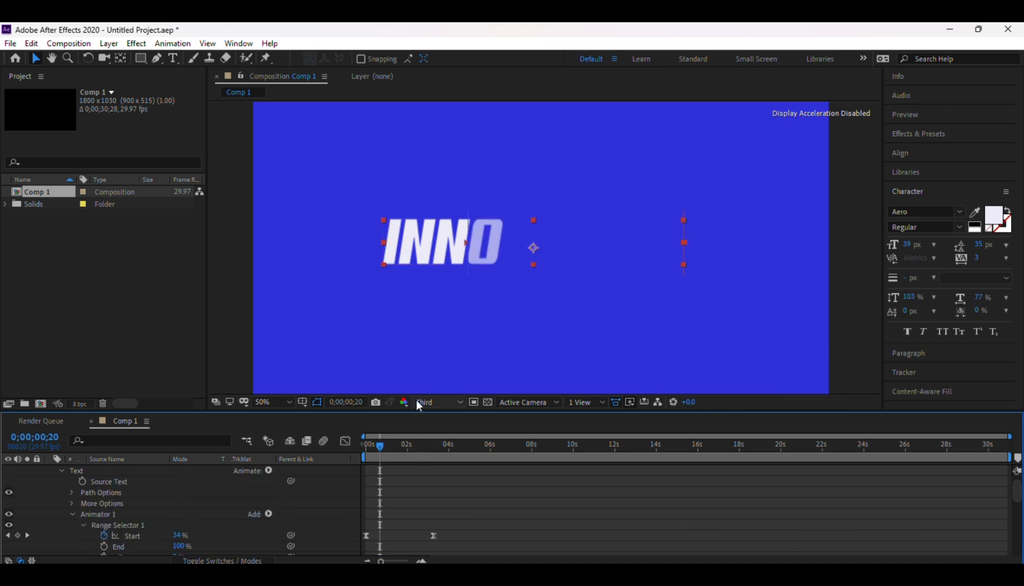
pyautogui.click(434, 402)
pyautogui.click(434, 474)
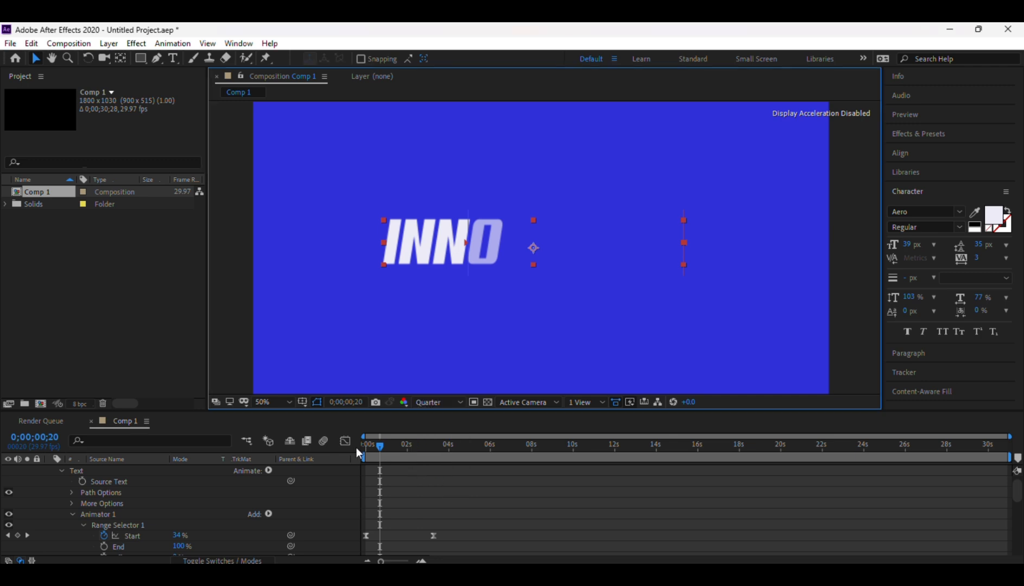
# Step: Play the title reveal from the start of the timeline to check the new easing
pyautogui.moveTo(374, 451); pyautogui.dragTo(348, 449)
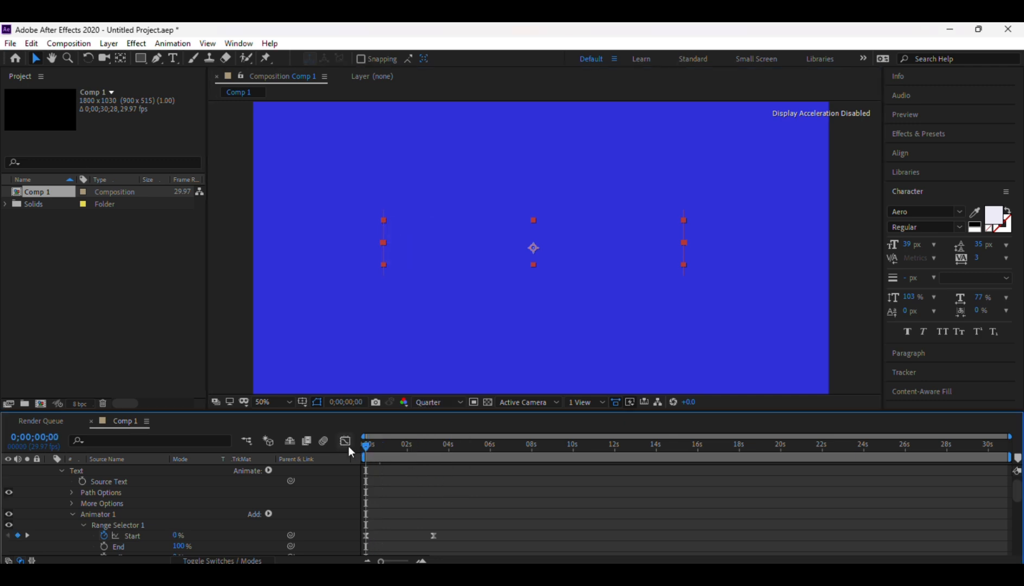
pyautogui.click(443, 506)
pyautogui.press('space')
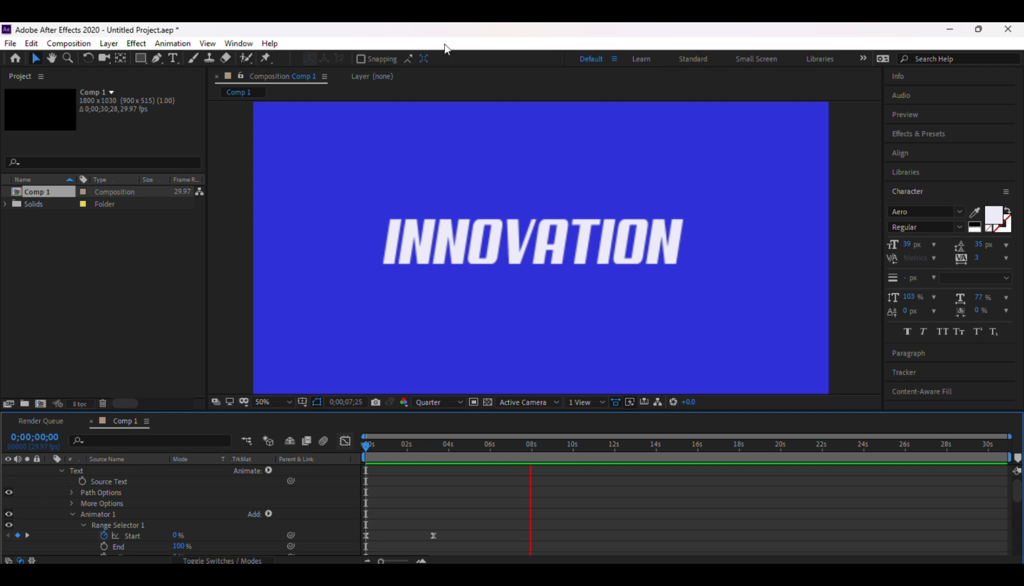
pyautogui.press('space')
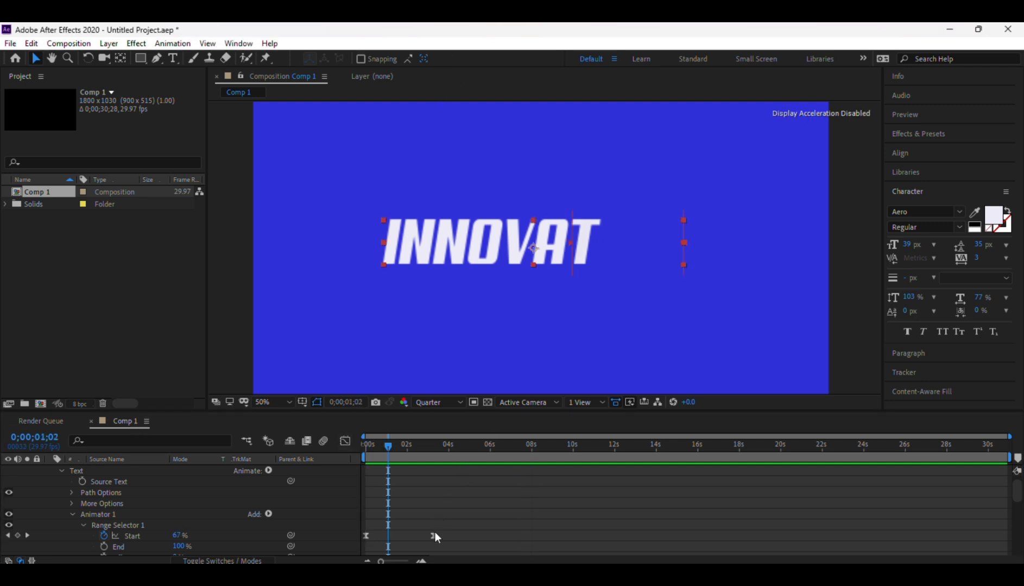
# Step: Move the last Start keyframe earlier, to just before the 2-second mark, and collapse the INNOVATION layer's properties
pyautogui.moveTo(435, 535); pyautogui.dragTo(406, 532)
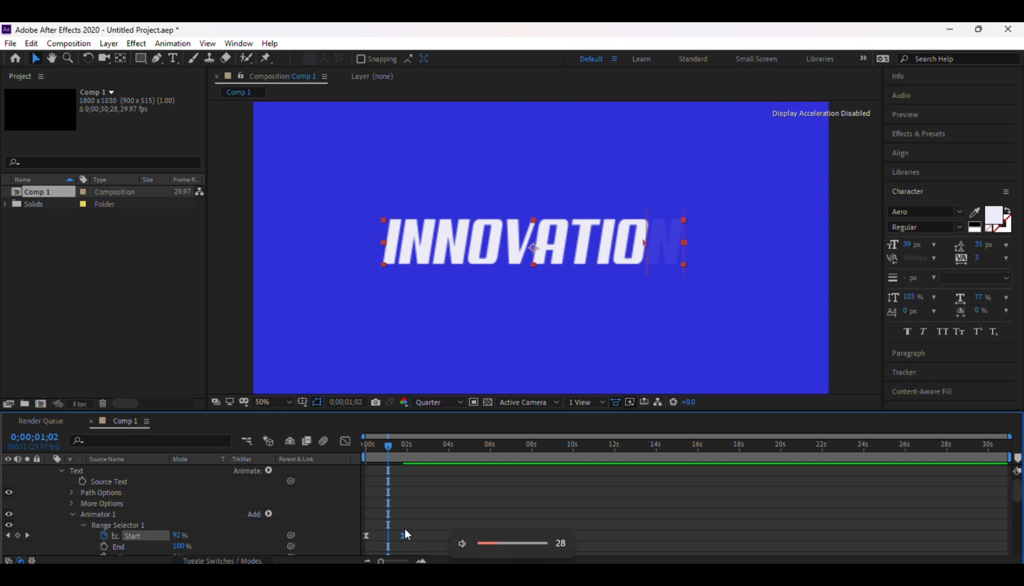
pyautogui.scroll(1, 343, 496)
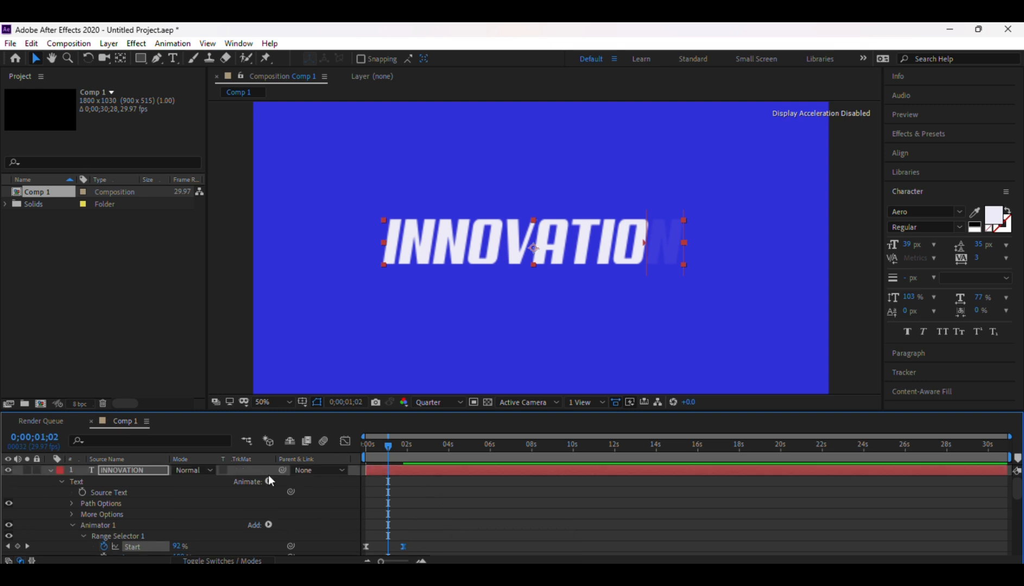
pyautogui.click(50, 470)
pyautogui.click(389, 524)
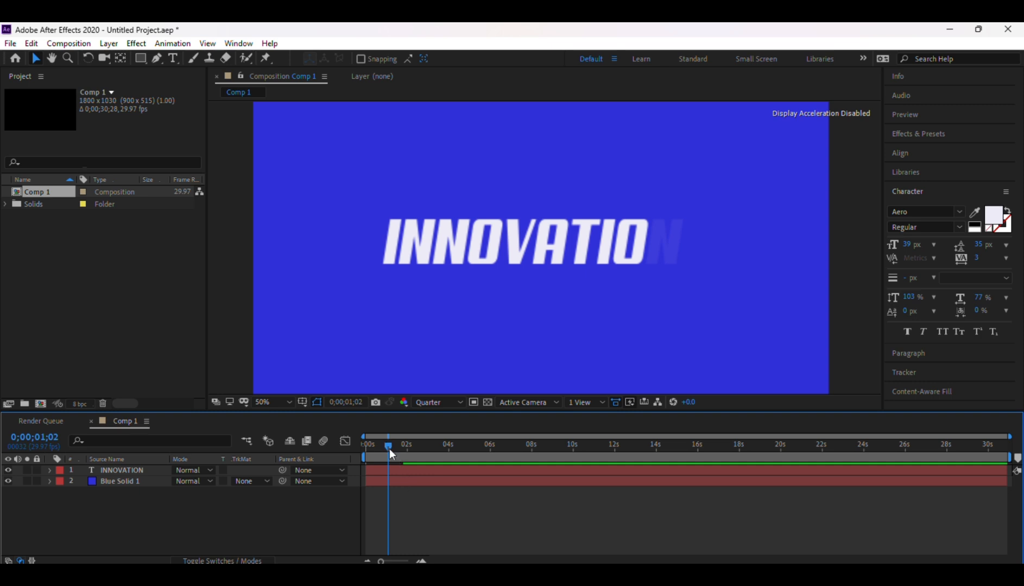
# Step: Preview the shortened title reveal from the beginning of the composition
pyautogui.moveTo(388, 450); pyautogui.dragTo(355, 438)
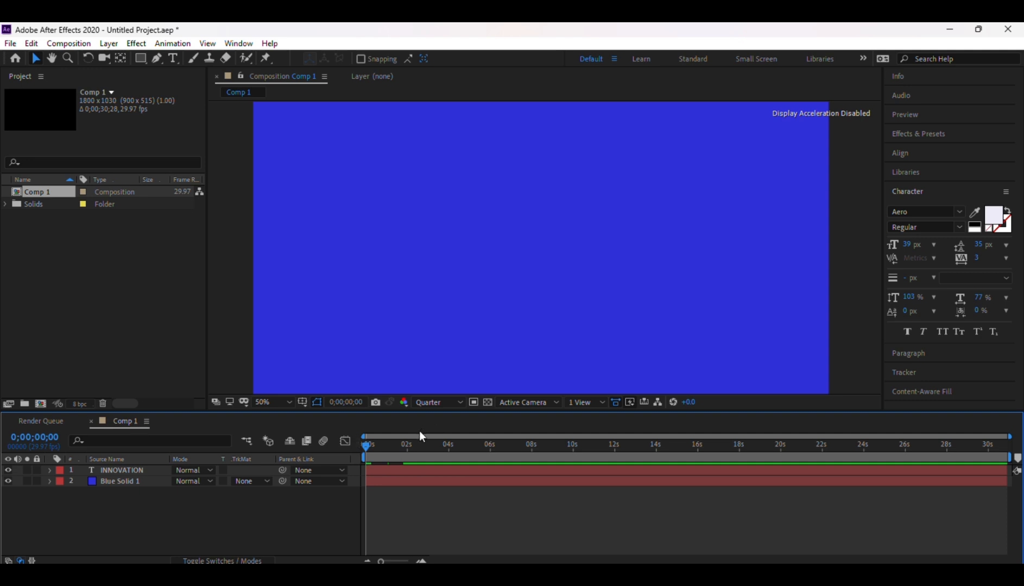
pyautogui.press('space')
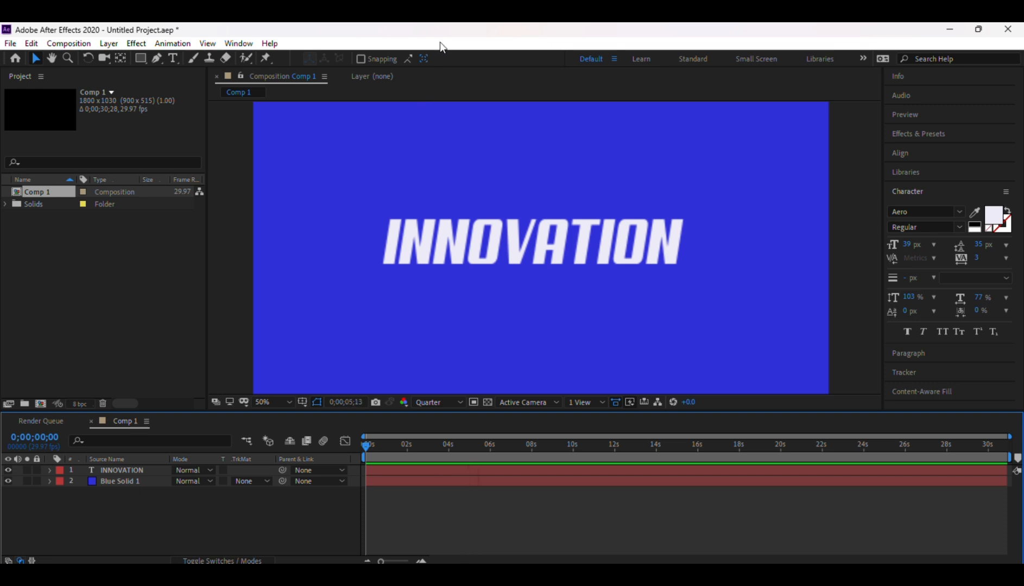
pyautogui.press('space')
# Step: Show the INNOVATION layer's keyframed properties and move the last Start keyframe to 0;00;01;06
pyautogui.press('u')
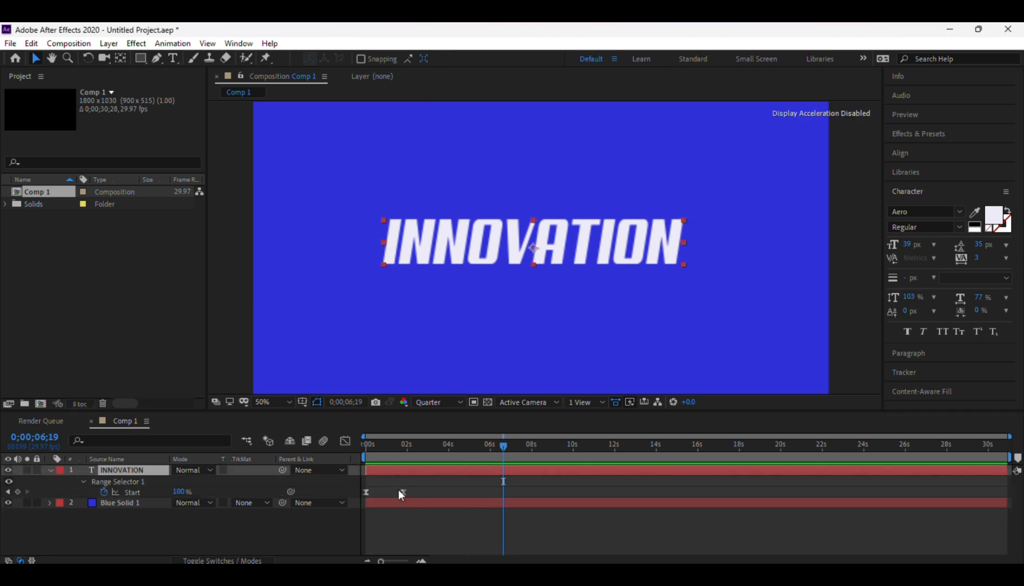
pyautogui.click(404, 493)
pyautogui.moveTo(404, 493); pyautogui.dragTo(391, 491)
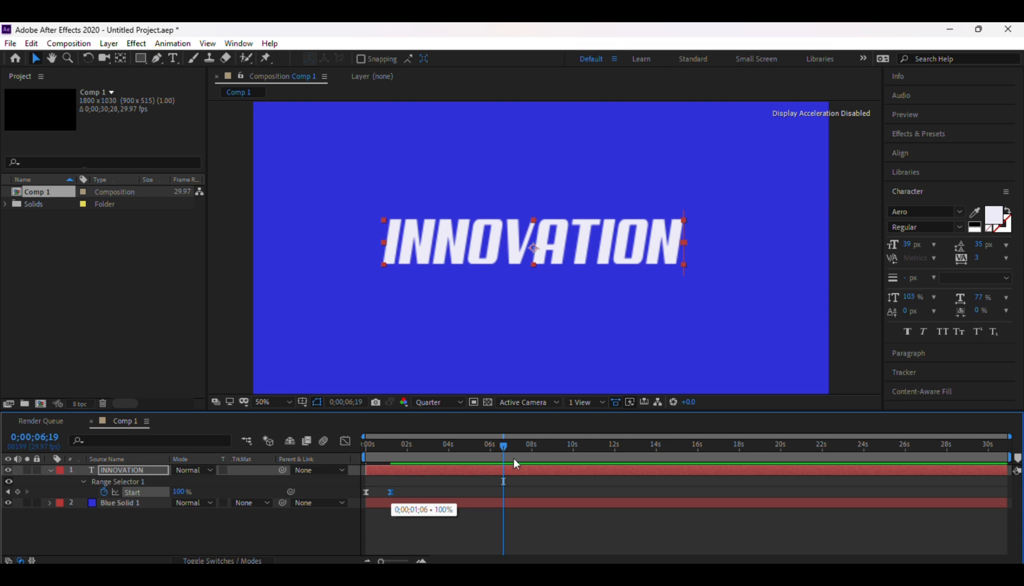
# Step: Play the faster reveal from the beginning, and park the current time at 0;00;00;14
pyautogui.moveTo(504, 446); pyautogui.dragTo(351, 458)
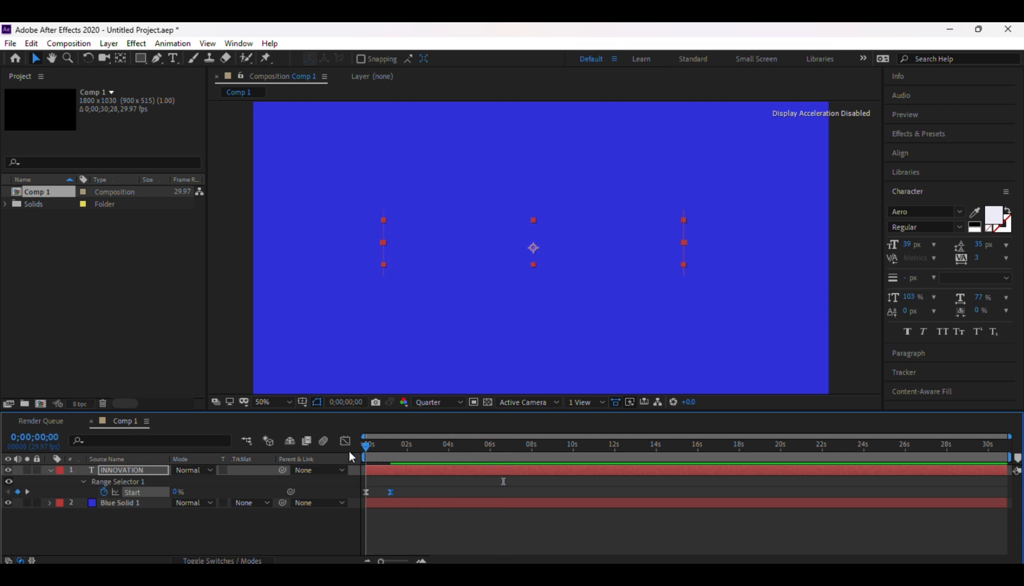
pyautogui.press('space')
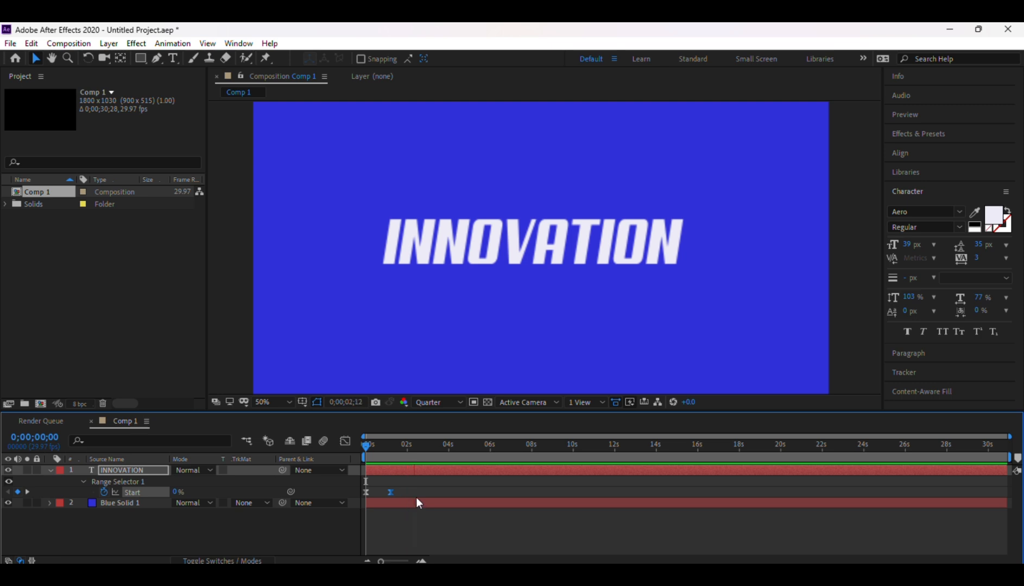
pyautogui.press('space')
pyautogui.click(375, 449)
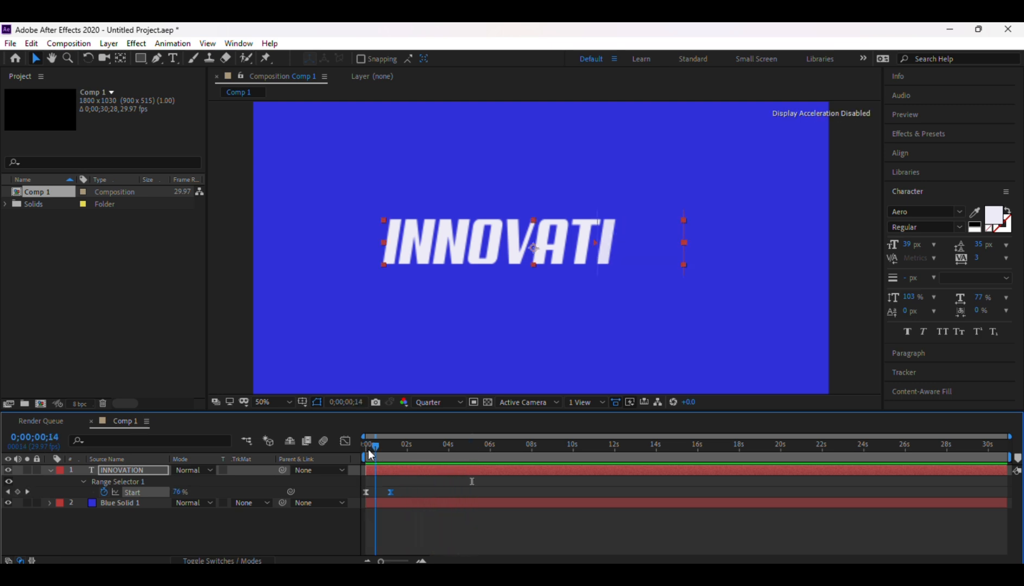
pyautogui.moveTo(369, 455)
pyautogui.mouseDown()
pyautogui.moveTo(388, 455)
pyautogui.moveTo(375, 453)
pyautogui.mouseUp()
pyautogui.press(',')
pyautogui.click(744, 232)
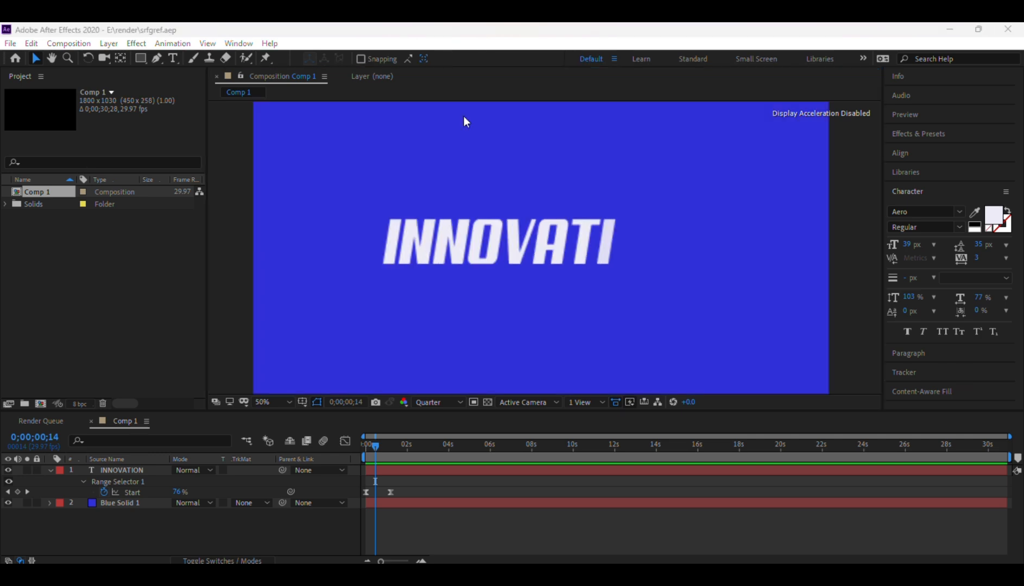
pyautogui.press(',')
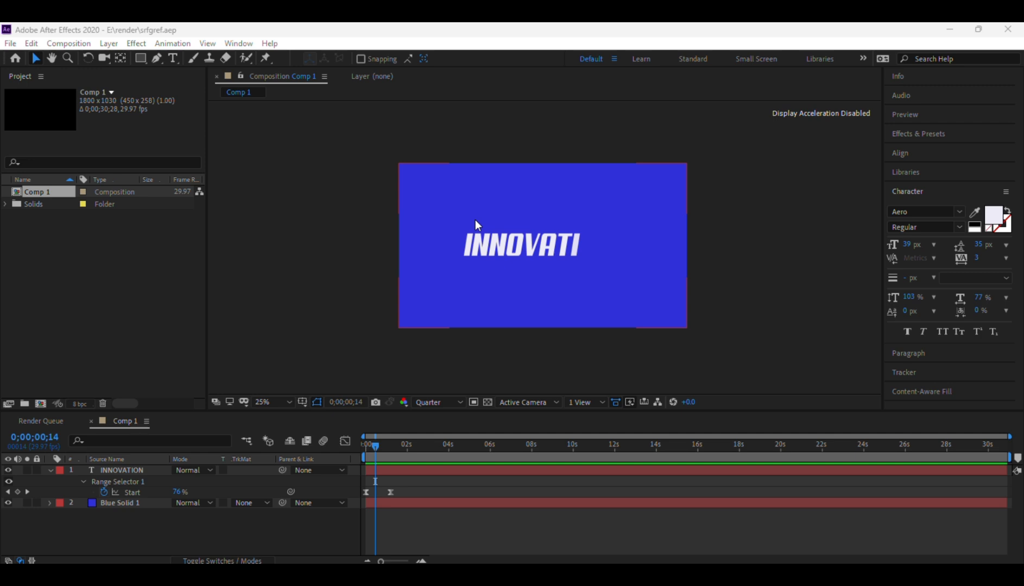
pyautogui.press('.')
# Step: Draw a large circle with a solid red fill over the title as a new shape layer, using the Ellipse tool
pyautogui.click(140, 58)
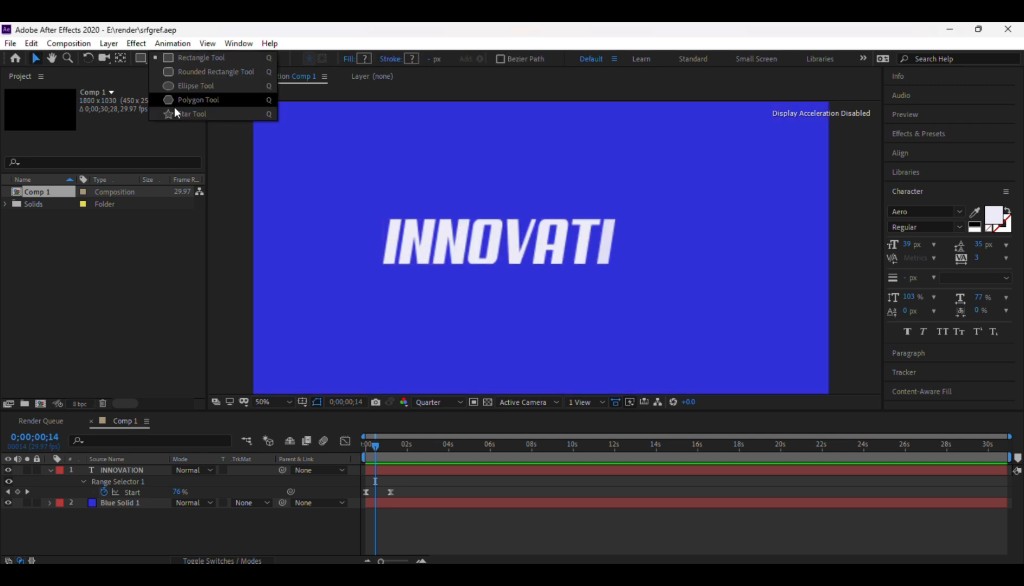
pyautogui.click(208, 90)
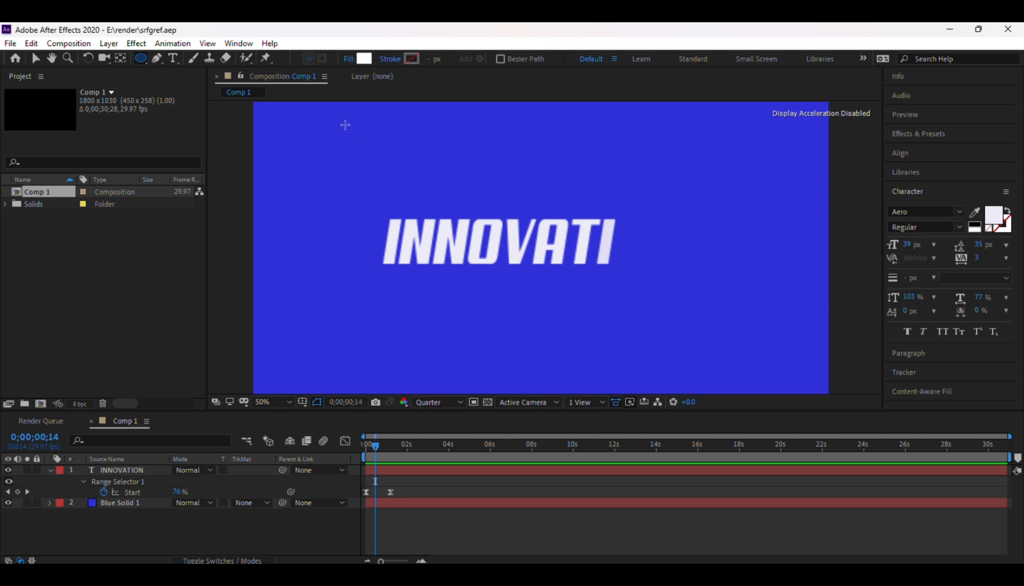
pyautogui.keyDown('alt'); pyautogui.click(361, 59); pyautogui.keyUp('alt')
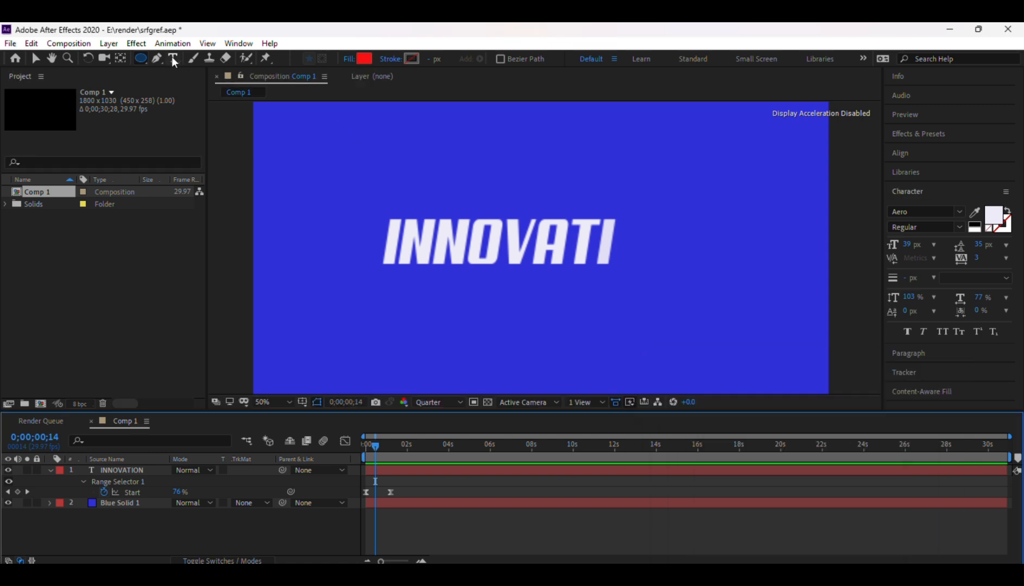
pyautogui.click(388, 150)
pyautogui.moveTo(388, 150); pyautogui.dragTo(603, 354)
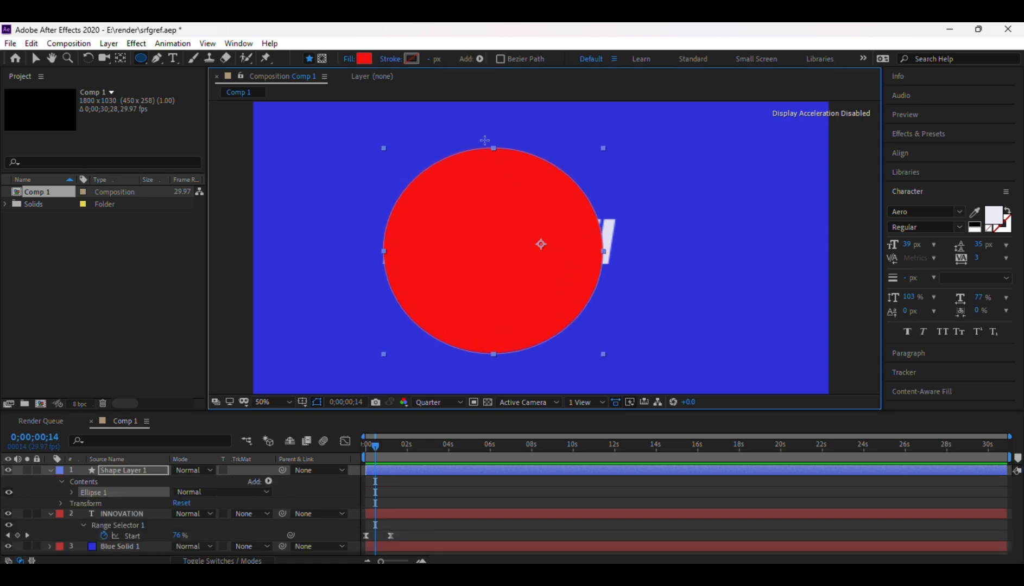
# Step: Move the red circle toward the middle of the composition and scale its layer to 86%
pyautogui.click(34, 58)
pyautogui.moveTo(486, 237); pyautogui.dragTo(516, 242)
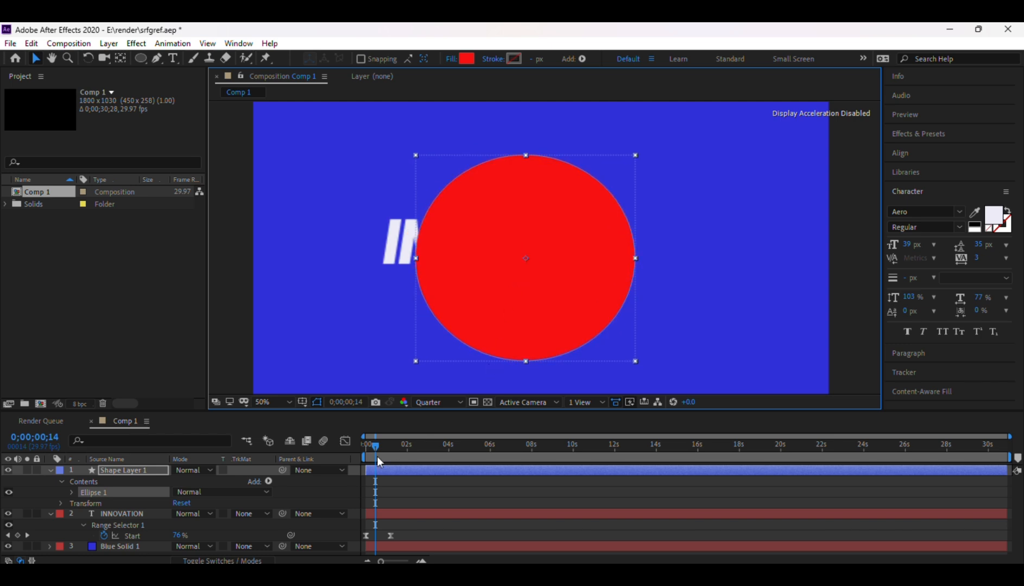
pyautogui.press('s')
pyautogui.moveTo(209, 482); pyautogui.dragTo(184, 462)
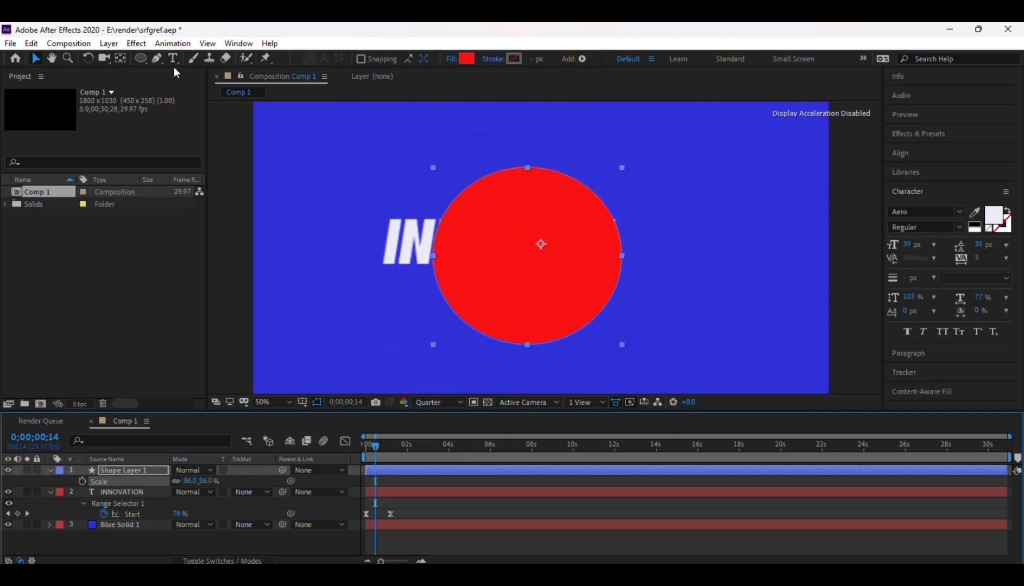
# Step: Move the shape layer's anchor point to the circle's centre, and reposition the circle over the upper-left part of the title
pyautogui.click(120, 58)
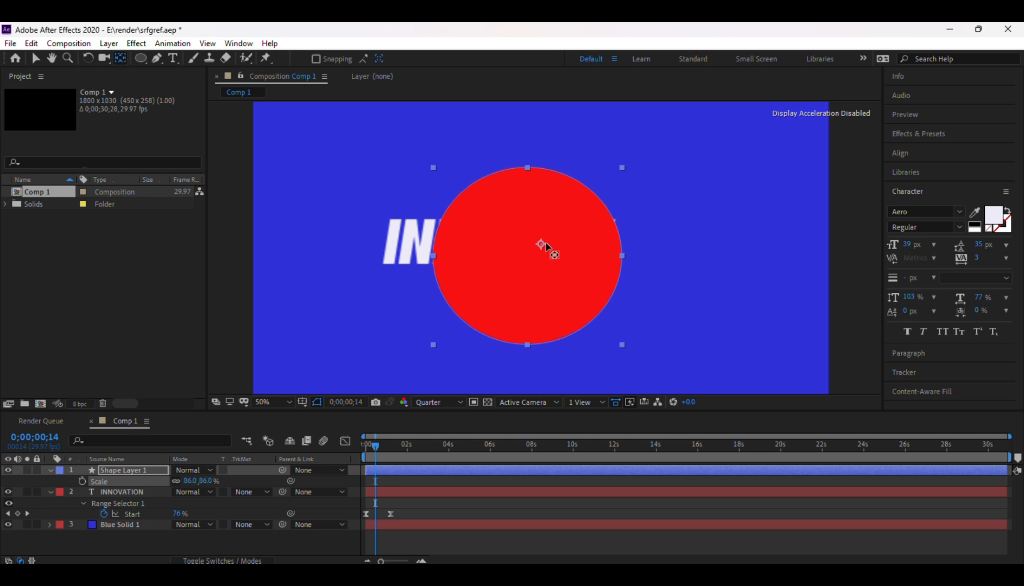
pyautogui.moveTo(550, 253)
pyautogui.mouseDown()
pyautogui.moveTo(526, 269)
pyautogui.moveTo(537, 256)
pyautogui.mouseUp()
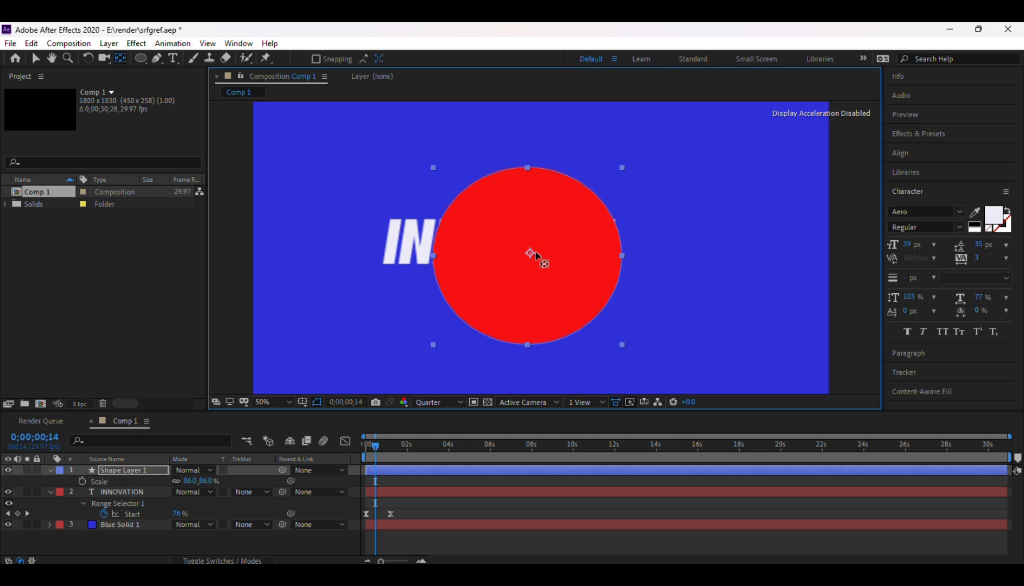
pyautogui.click(35, 57)
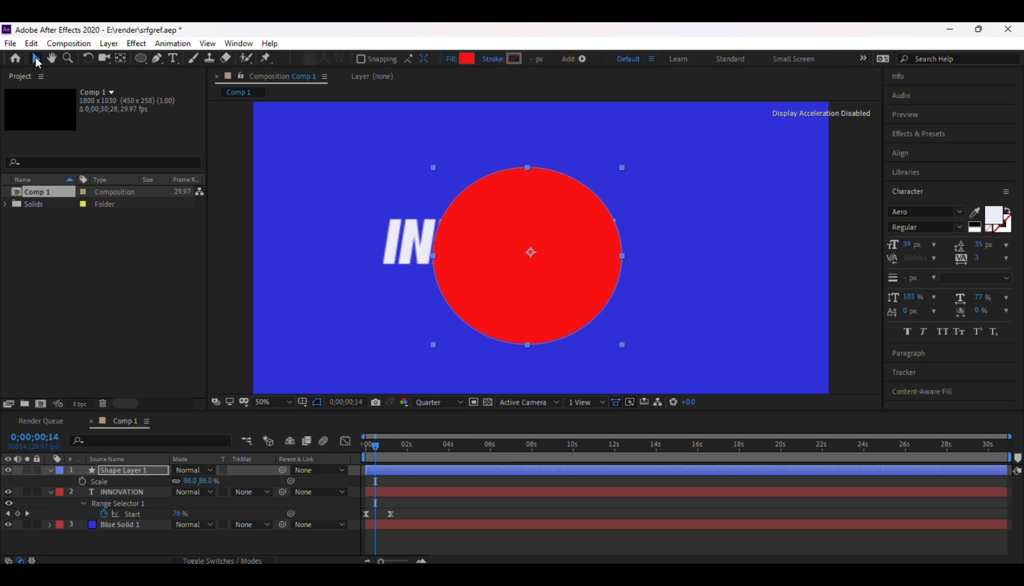
pyautogui.moveTo(531, 254); pyautogui.dragTo(416, 188)
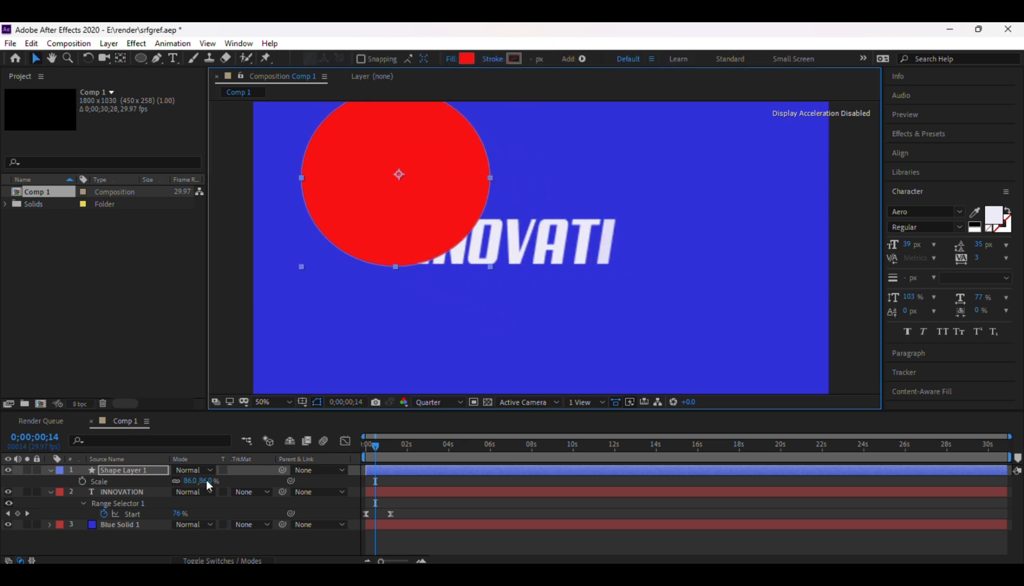
# Step: Scale the red circle's shape layer down to 7% and deselect it
pyautogui.moveTo(206, 482); pyautogui.dragTo(154, 474)
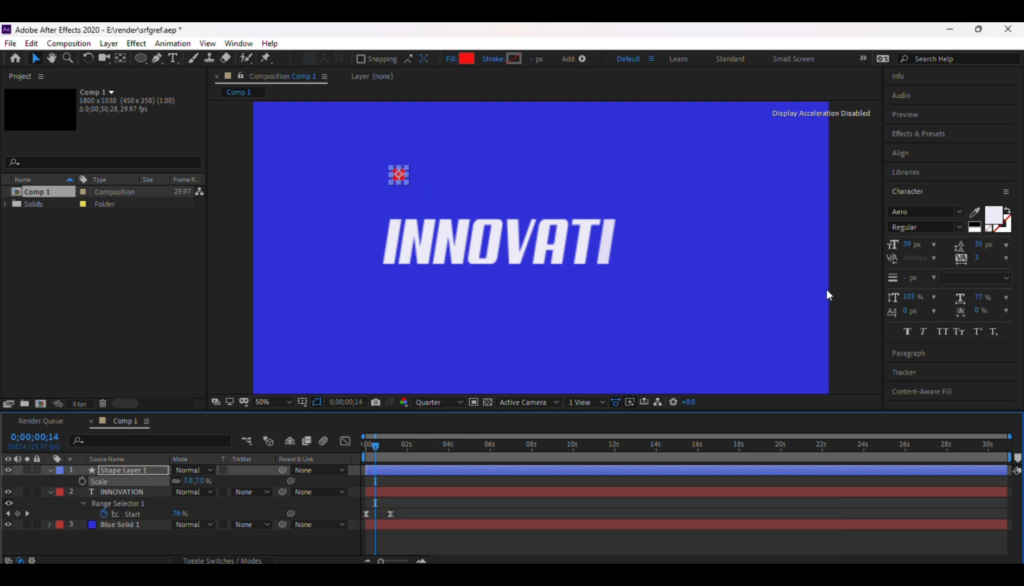
pyautogui.click(845, 287)
# Step: Nudge the small red circle straight down until it sits just above the title's first letter I
pyautogui.click(399, 175)
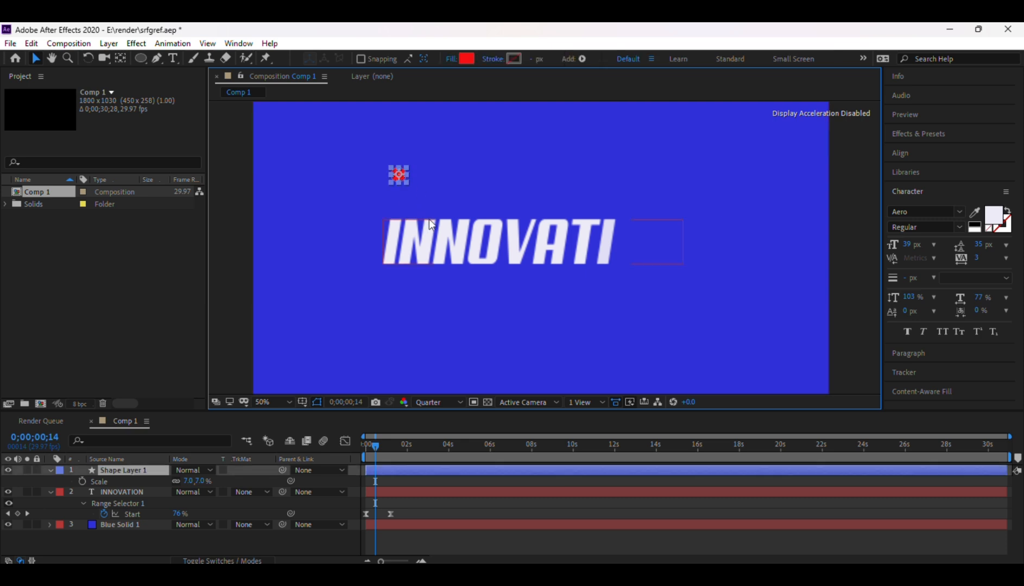
pyautogui.press('Down')
pyautogui.press('Down')
pyautogui.press('Down')
pyautogui.press('Down')
pyautogui.press('Down')
pyautogui.press('Down')
pyautogui.press('Down')
pyautogui.press('Down')
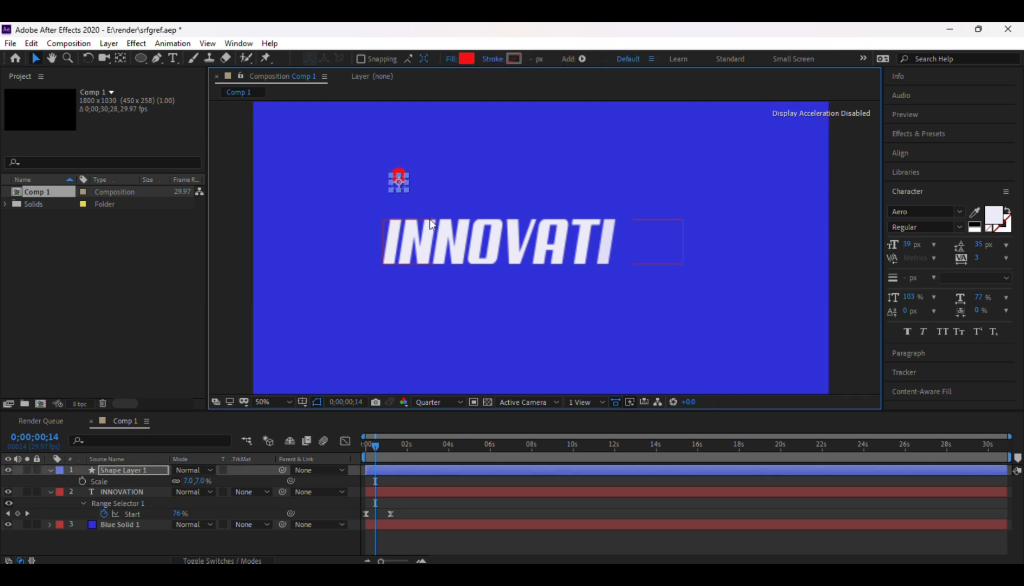
pyautogui.press('Down')
pyautogui.press('Down')
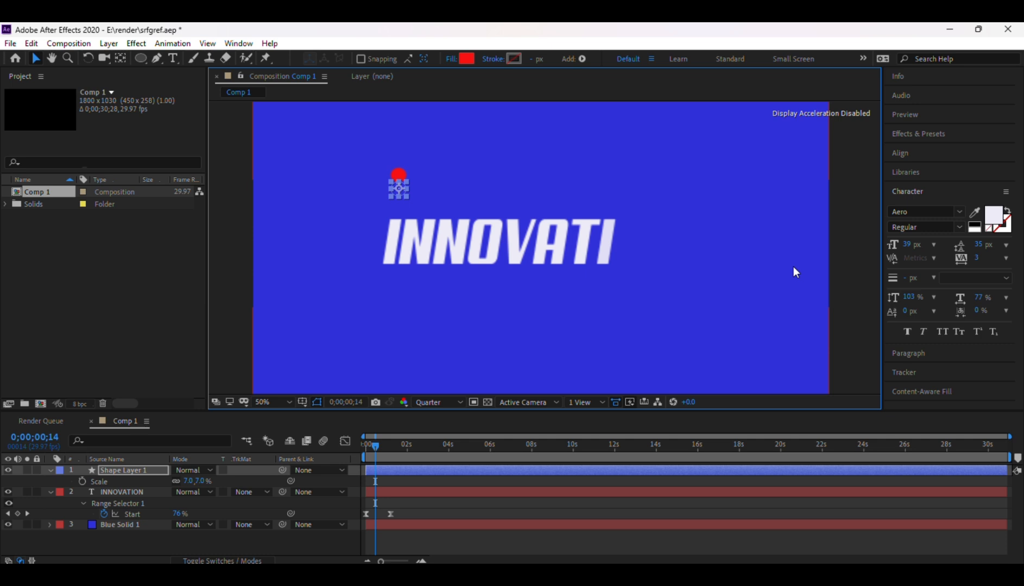
pyautogui.click(841, 275)
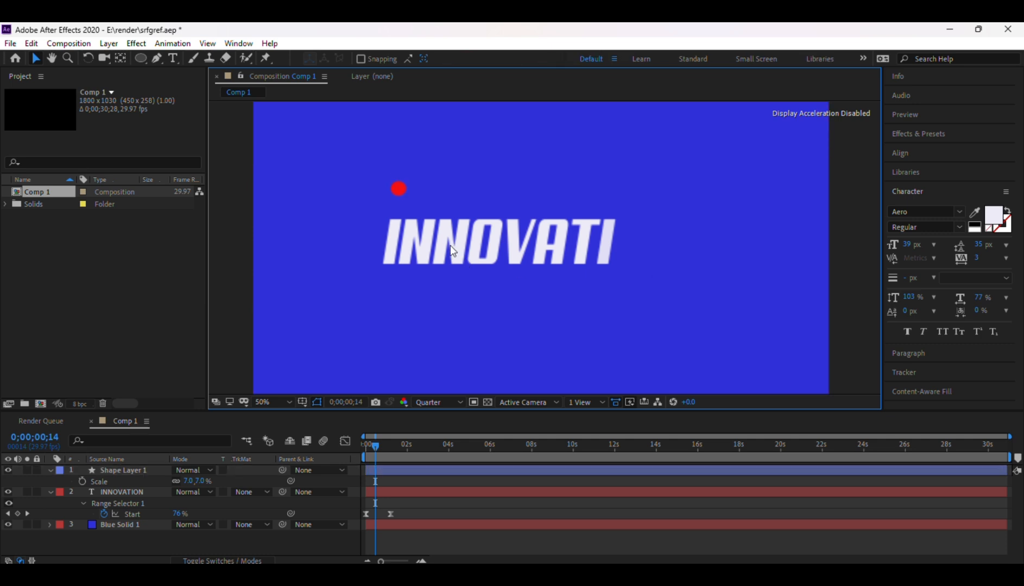
pyautogui.click(397, 188)
pyautogui.press('Down')
pyautogui.press('Down')
pyautogui.press('Down')
pyautogui.press('Down')
pyautogui.press('Down')
pyautogui.press('Down')
pyautogui.press('Down')
pyautogui.press('Down')
pyautogui.press('Down')
pyautogui.press('Down')
pyautogui.press('Down')
pyautogui.press('Down')
pyautogui.press('Down')
pyautogui.press('Down')
pyautogui.press('Down')
pyautogui.press('Down')
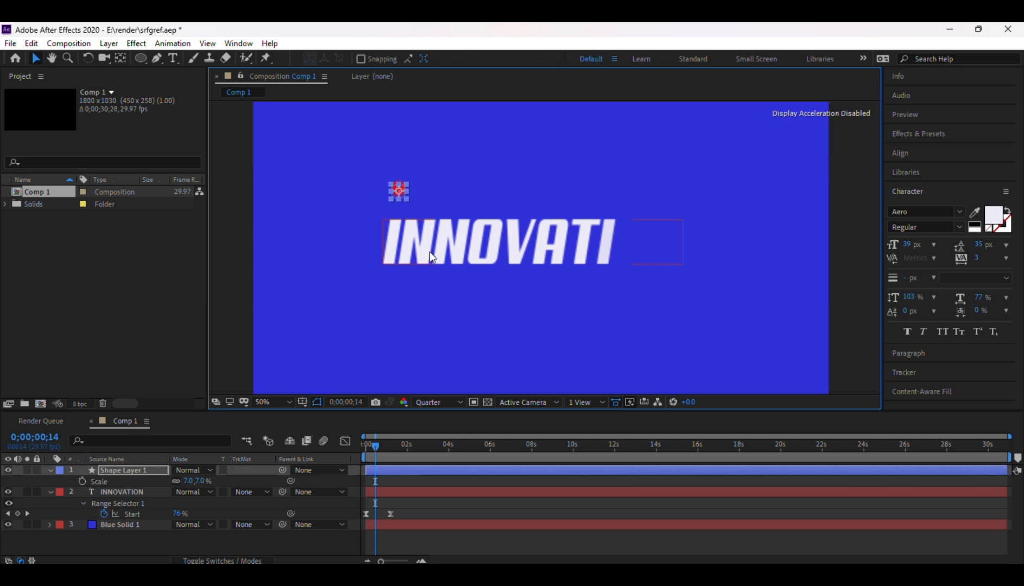
pyautogui.press('Down')
pyautogui.press('Down')
pyautogui.press('Down')
pyautogui.press('Down')
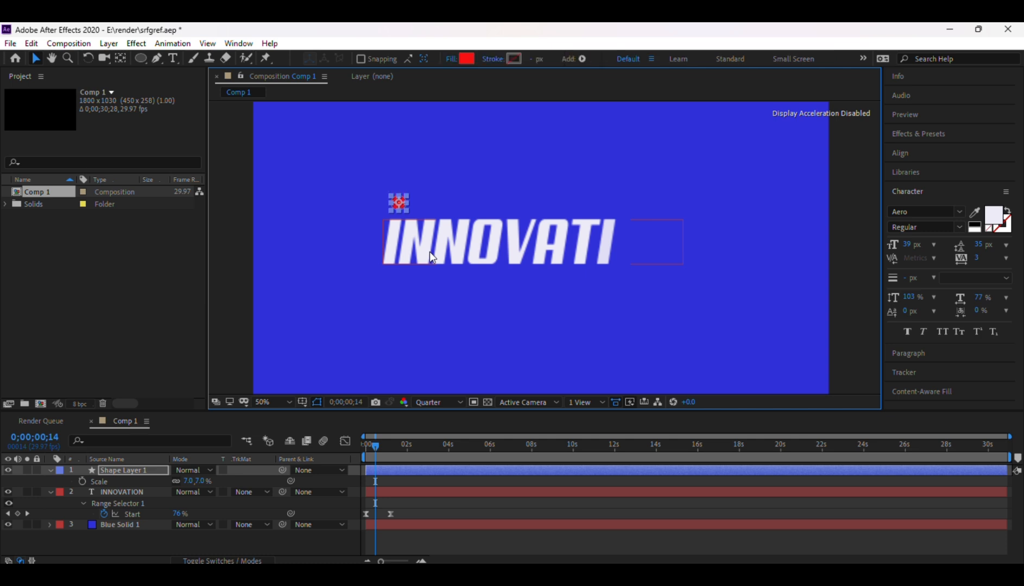
pyautogui.click(857, 299)
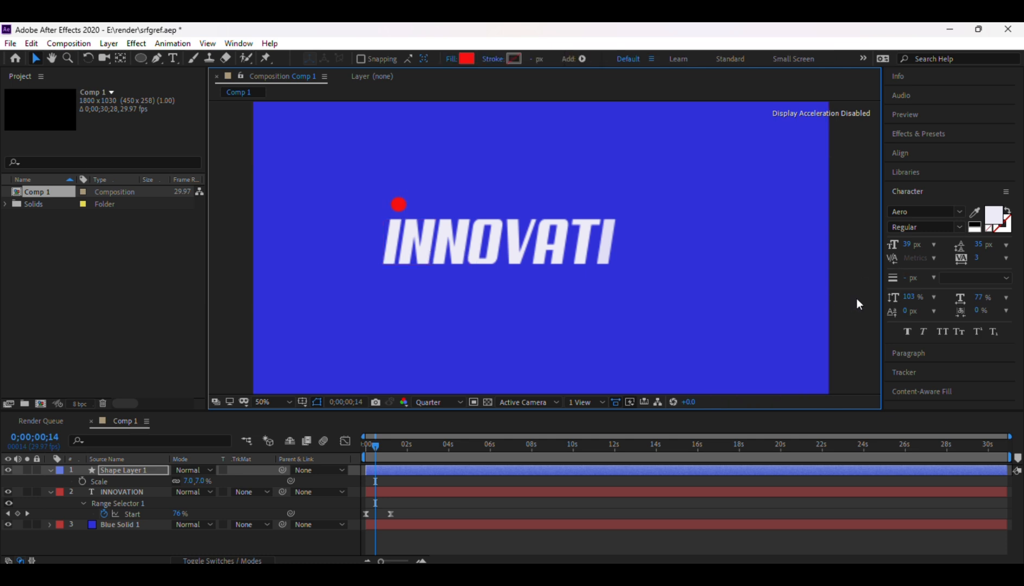
# Step: Fine-tune the red circle slightly lower and to the left so it sits like a dot on the first I
pyautogui.scroll(-2, 558, 244)
pyautogui.scroll(4, 558, 244)
pyautogui.scroll(-2, 558, 244)
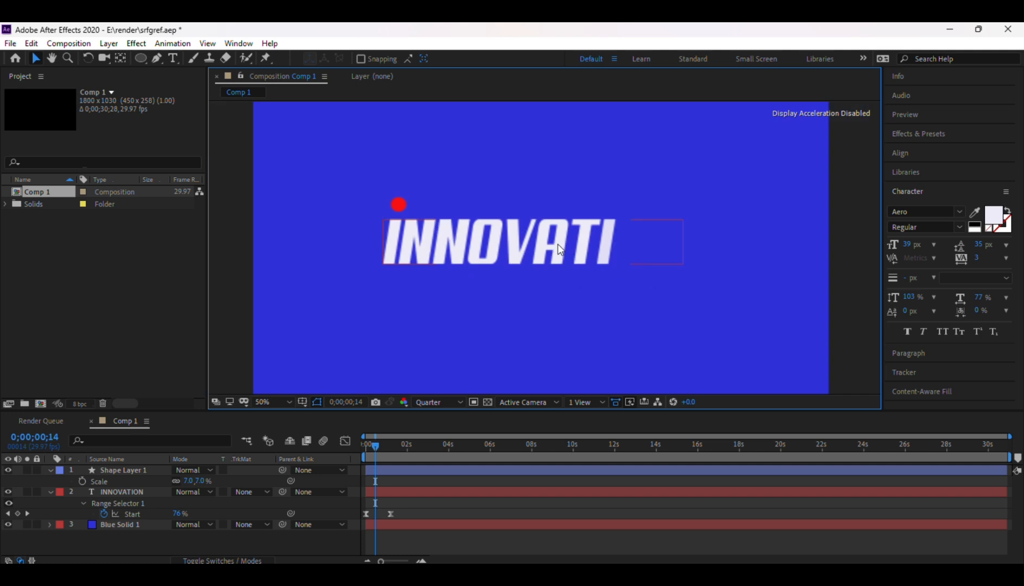
pyautogui.click(401, 204)
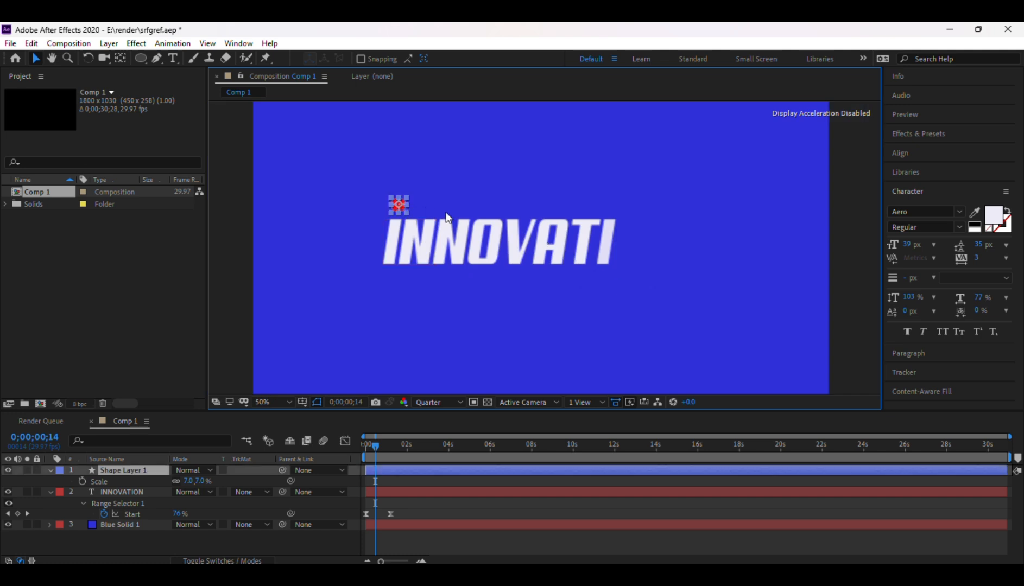
pyautogui.click(851, 255)
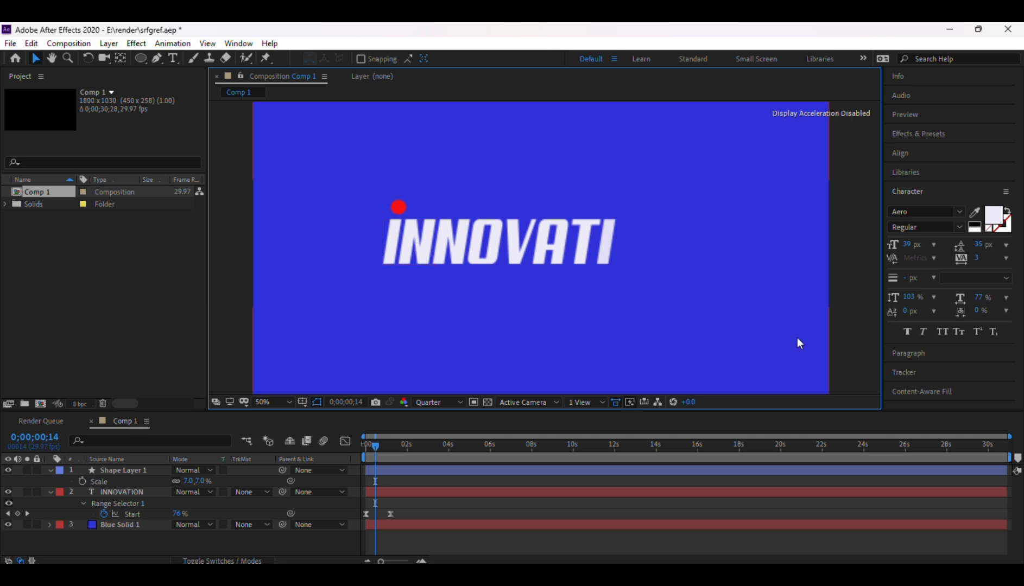
pyautogui.click(400, 208)
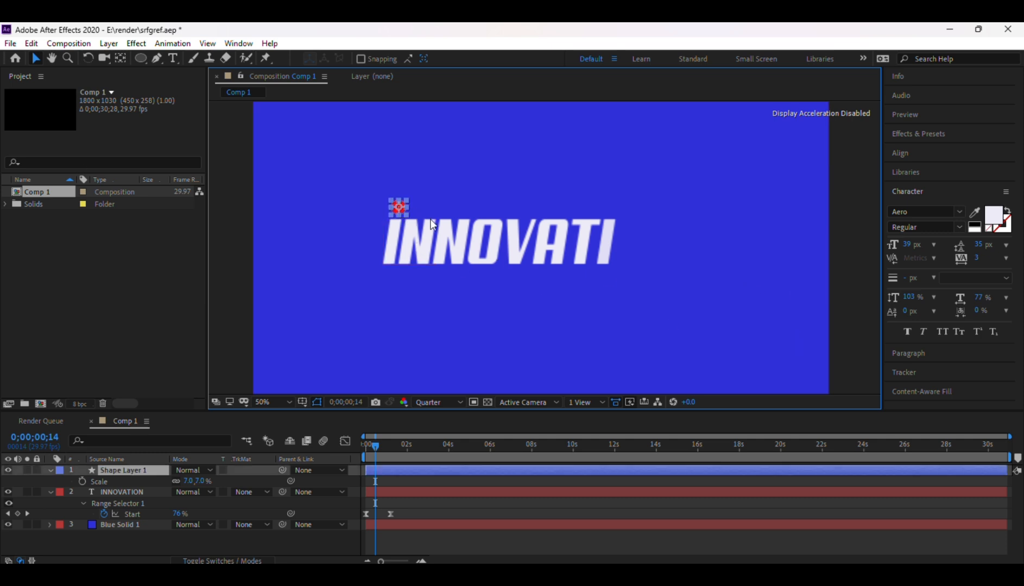
pyautogui.click(856, 230)
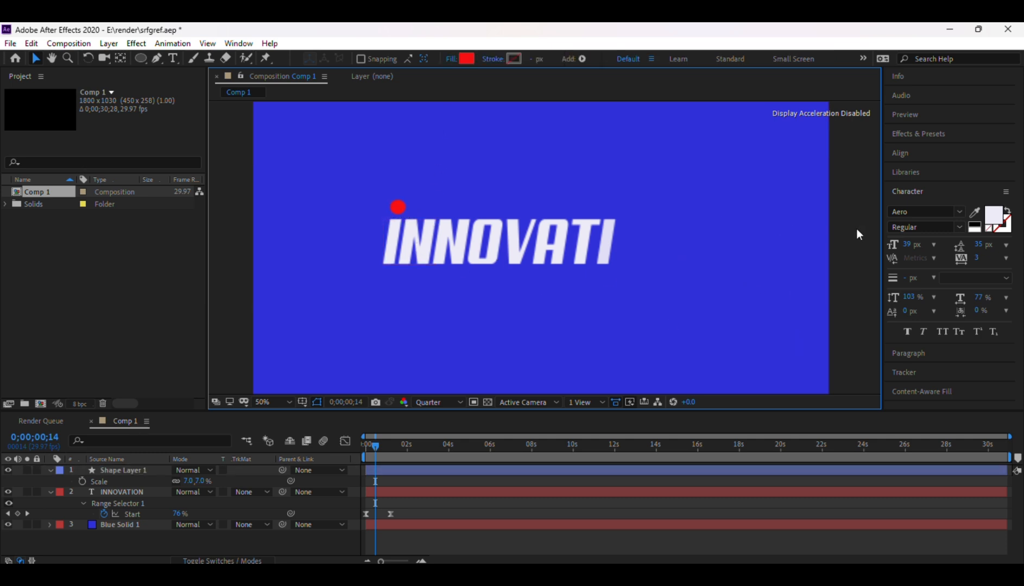
# Step: Examine the red dot's placement over the title at 25%, 50% and 100% magnification
pyautogui.scroll(-1, 541, 247)
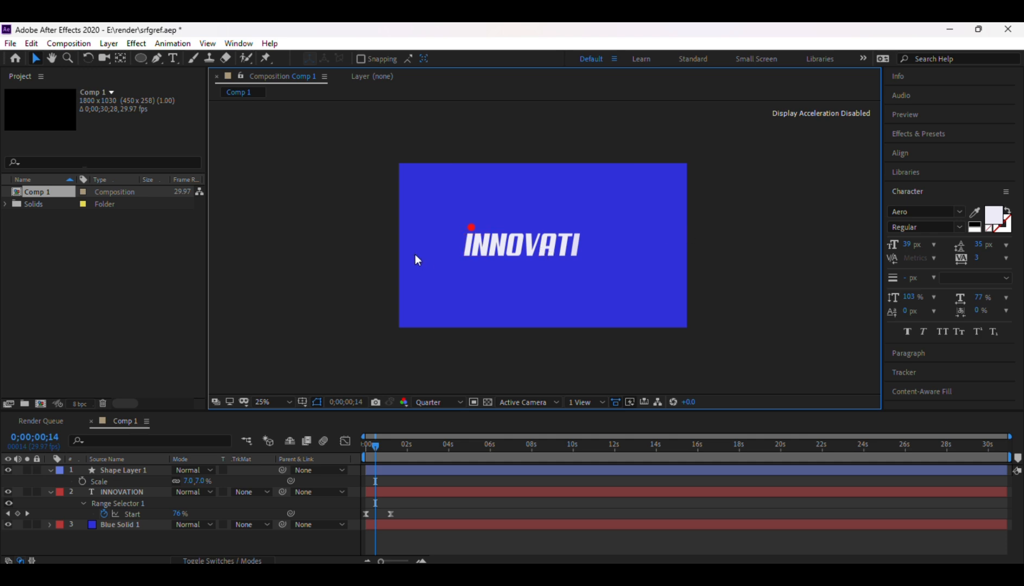
pyautogui.scroll(4, 496, 251)
pyautogui.scroll(-4, 496, 251)
pyautogui.scroll(2, 678, 239)
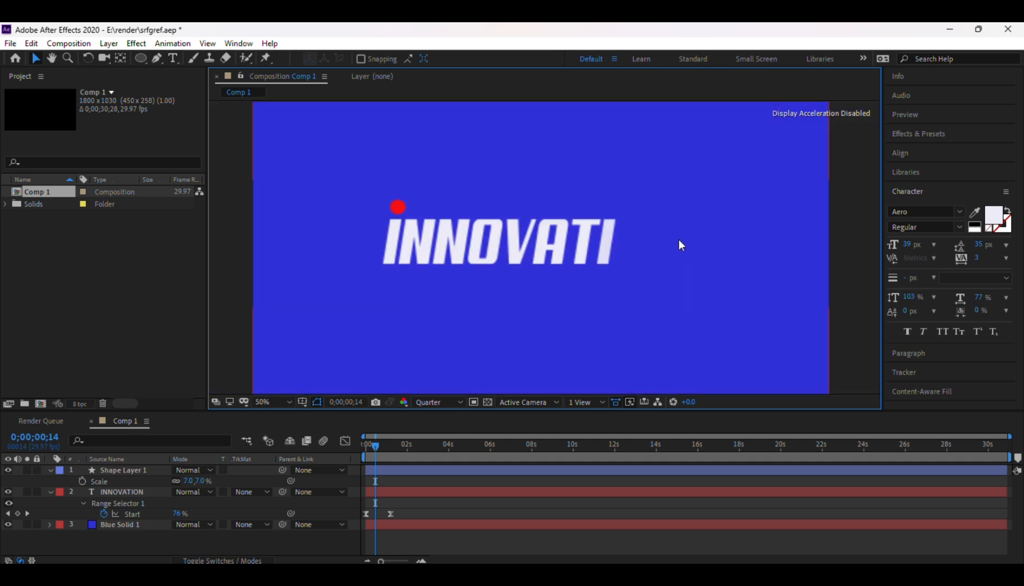
pyautogui.click(401, 208)
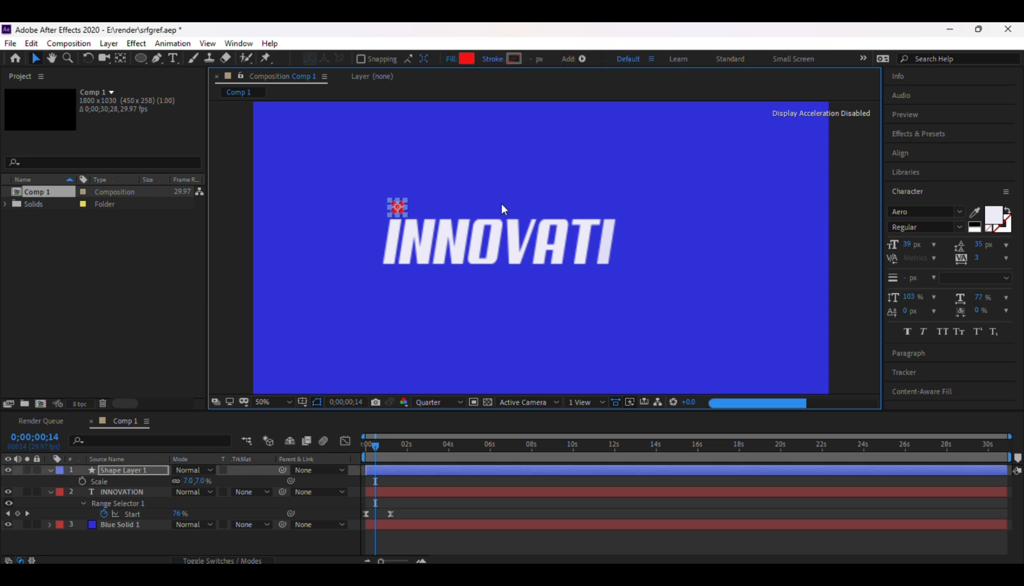
pyautogui.click(514, 183)
pyautogui.press(',')
pyautogui.press(',')
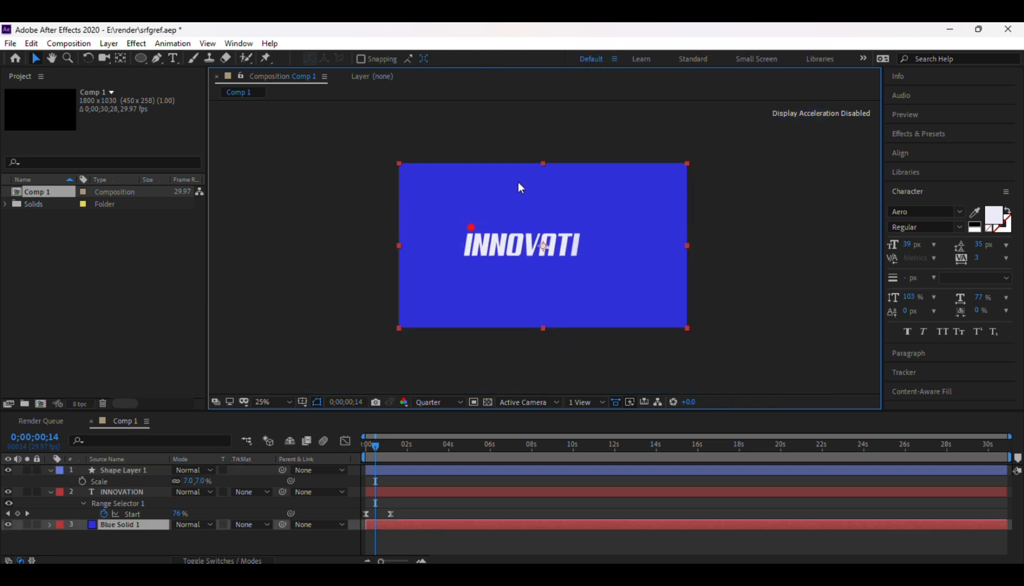
pyautogui.press('.')
pyautogui.press('.')
pyautogui.press(',')
pyautogui.press(',')
pyautogui.press('.')
pyautogui.press('.')
pyautogui.press('.')
pyautogui.press('.')
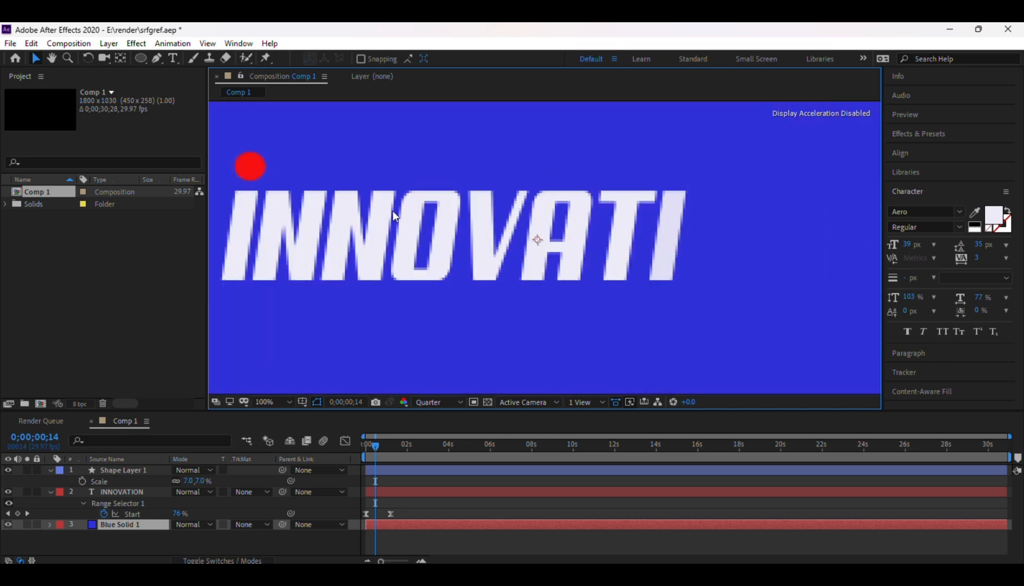
pyautogui.press(',')
pyautogui.press(',')
pyautogui.press(',')
pyautogui.press(',')
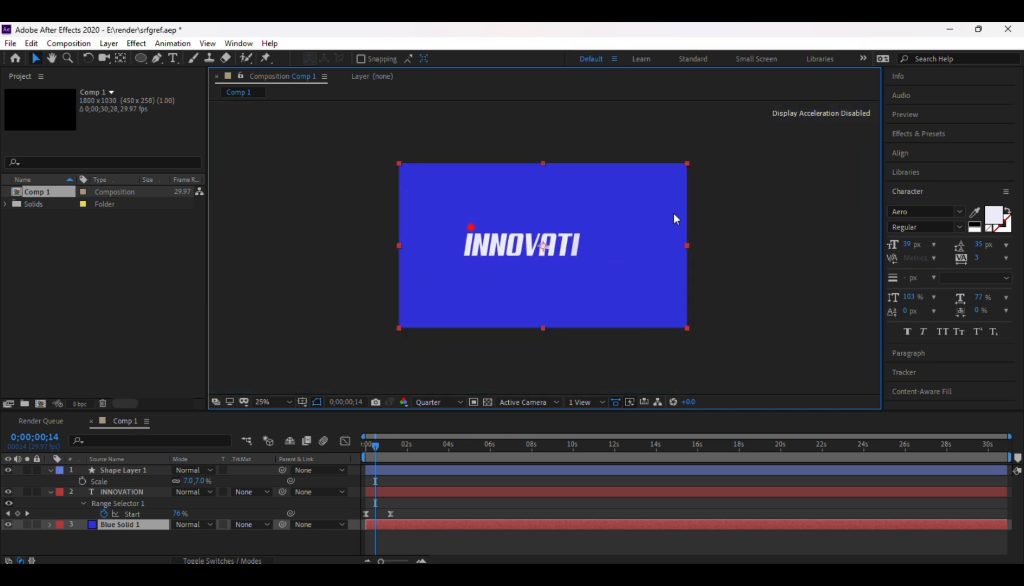
pyautogui.click(755, 195)
pyautogui.press('.')
pyautogui.press(',')
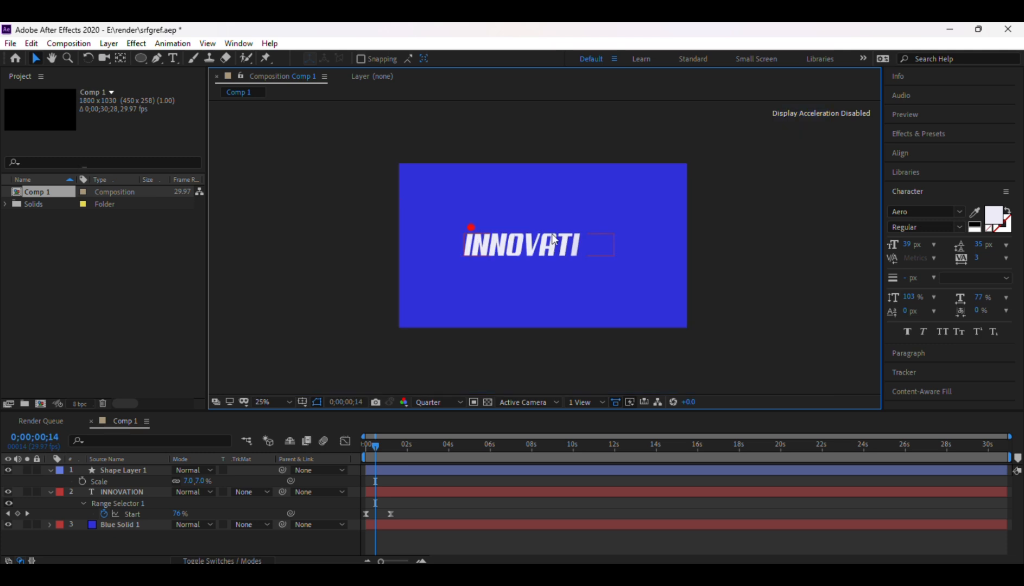
pyautogui.press('.')
# Step: Find the Fill effect by searching for "fill" and apply it to the red circle's shape layer
pyautogui.click(396, 208)
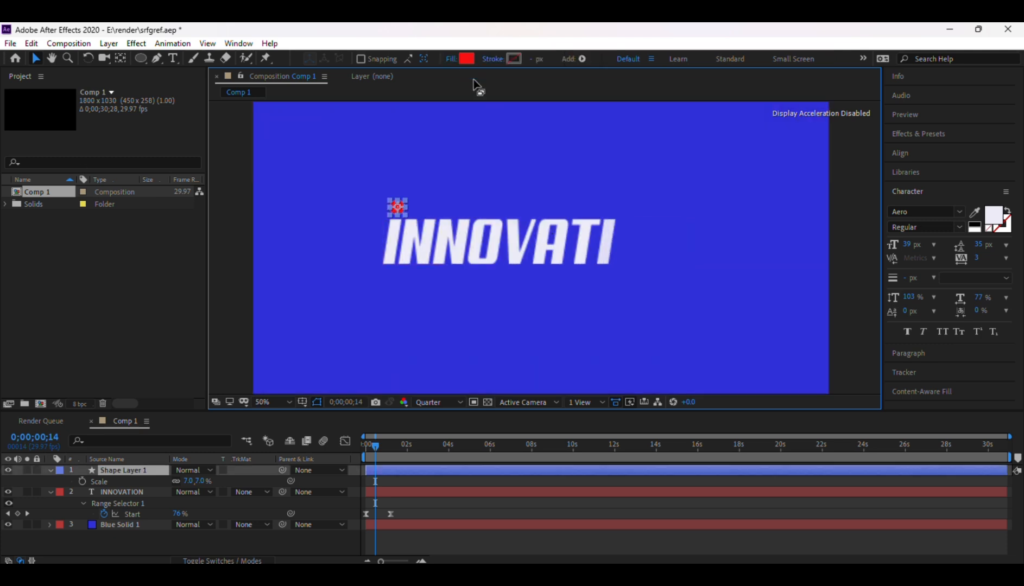
pyautogui.click(914, 134)
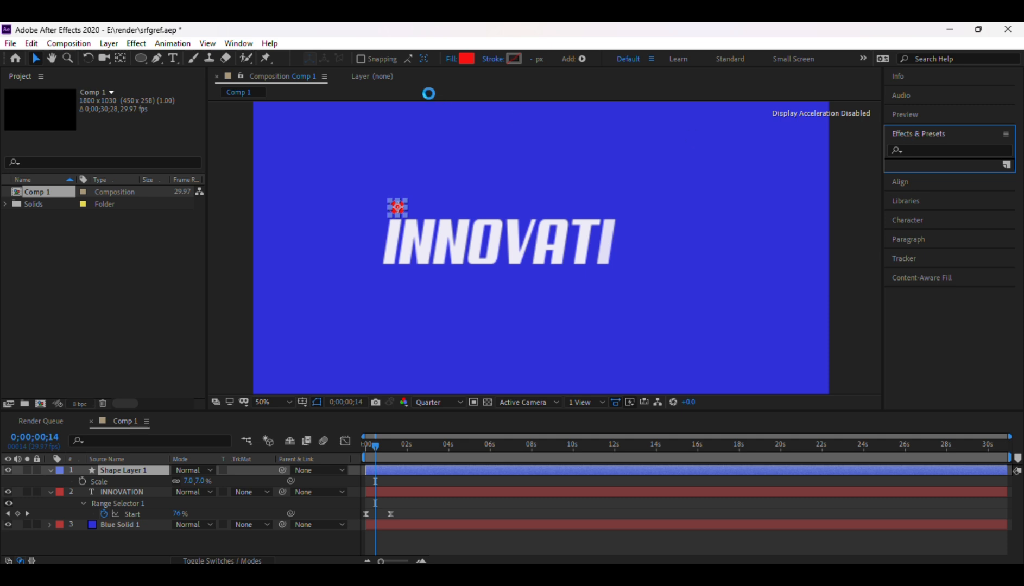
pyautogui.click(916, 150)
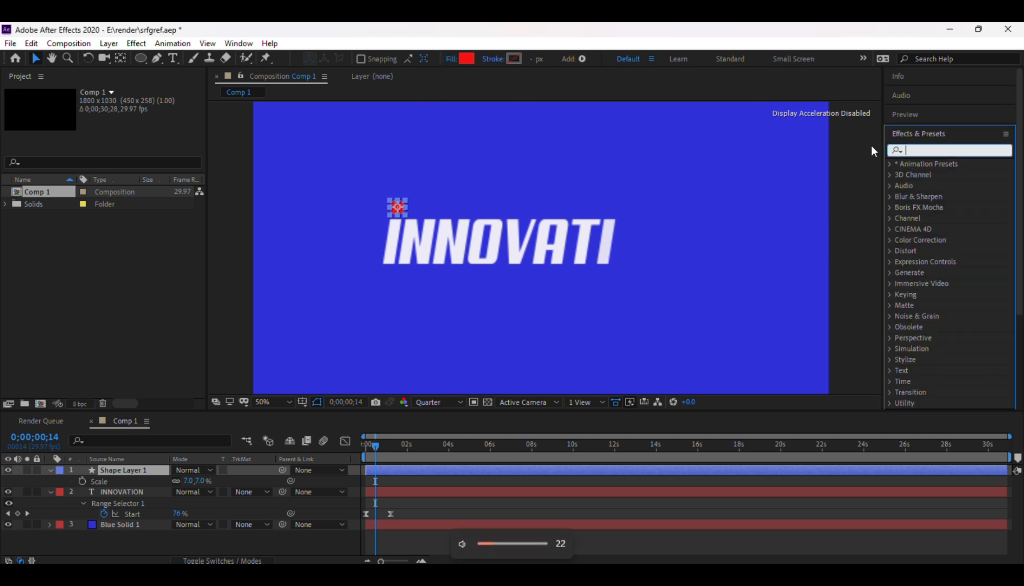
pyautogui.write('fill')
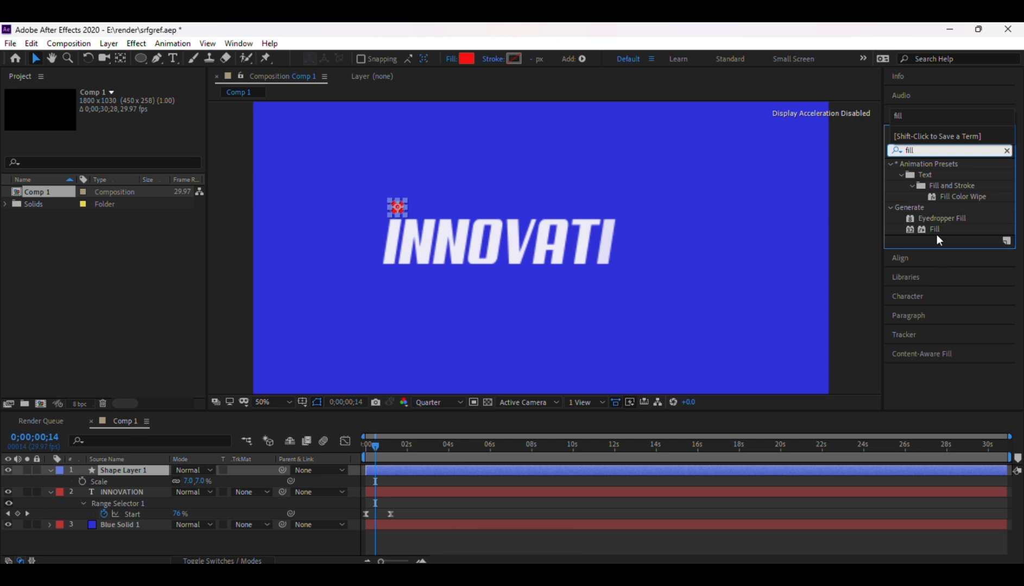
pyautogui.click(935, 230)
pyautogui.moveTo(939, 228); pyautogui.dragTo(417, 203)
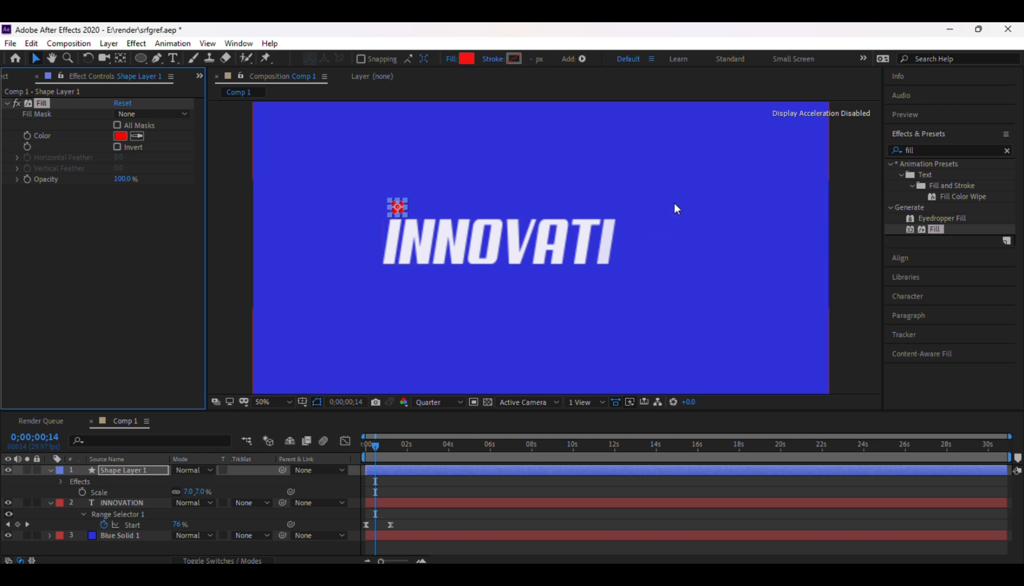
# Step: Set the Fill effect's color on the circle to a slightly lighter red
pyautogui.click(745, 196)
pyautogui.click(415, 468)
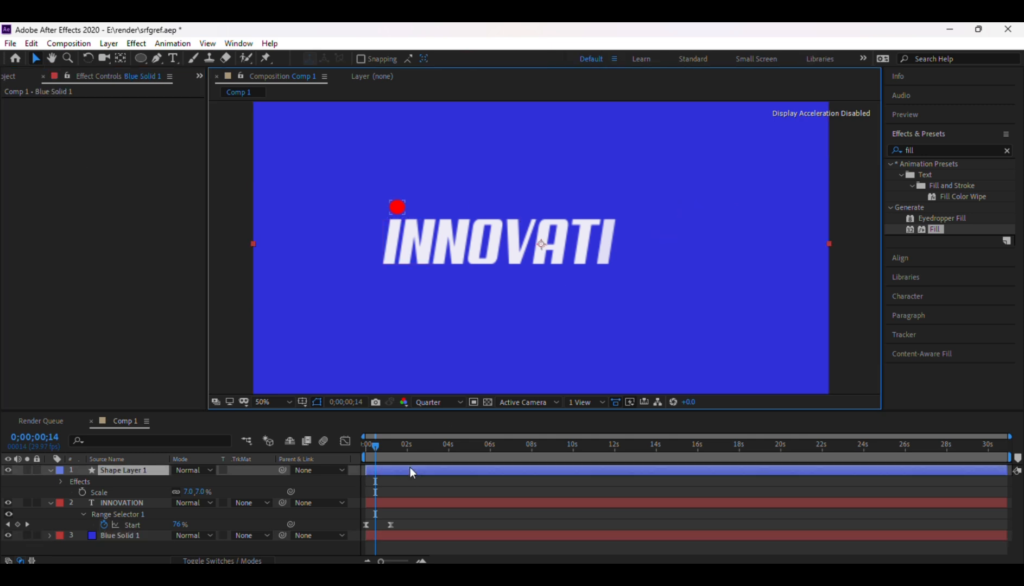
pyautogui.click(124, 139)
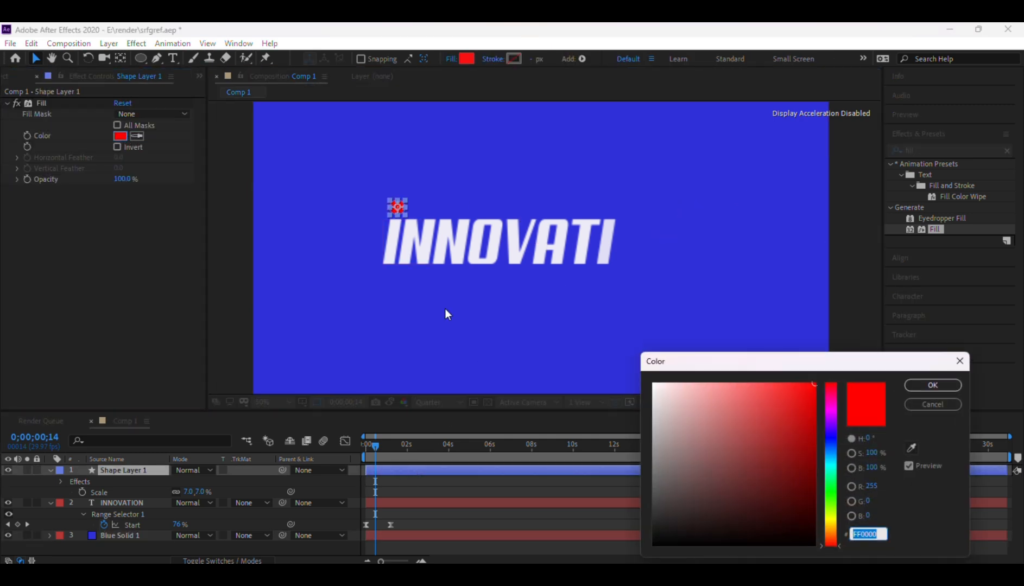
pyautogui.click(806, 390)
pyautogui.moveTo(805, 390); pyautogui.dragTo(796, 385)
pyautogui.click(933, 386)
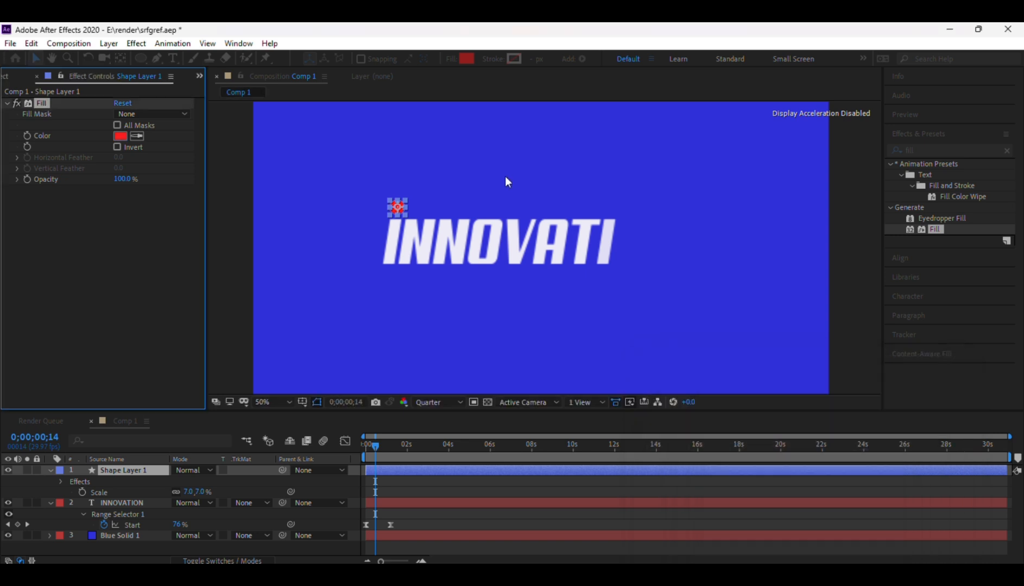
pyautogui.click(501, 161)
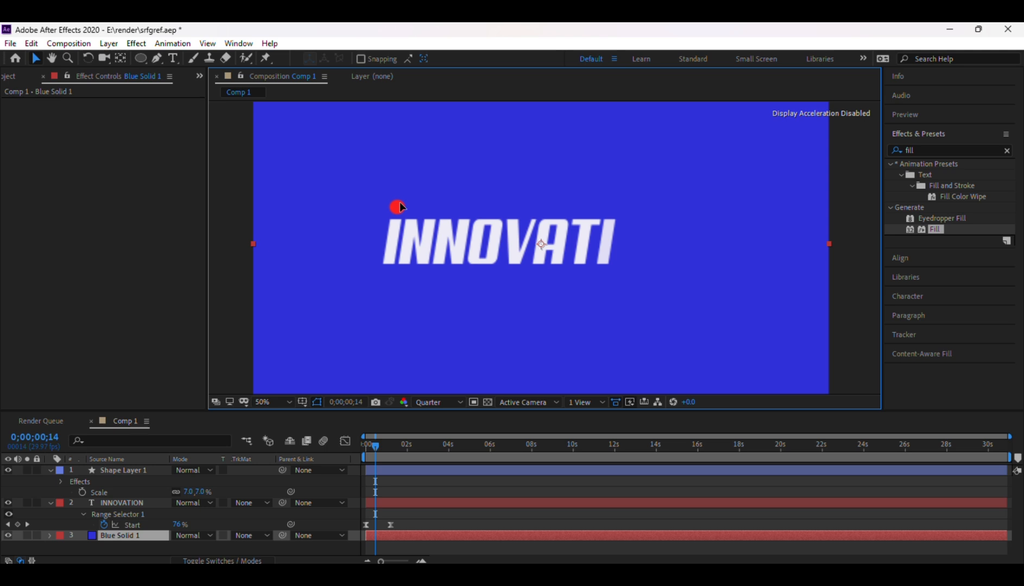
# Step: Set a 7% Scale keyframe on the circle's shape layer at 0;00;00;04
pyautogui.click(114, 471)
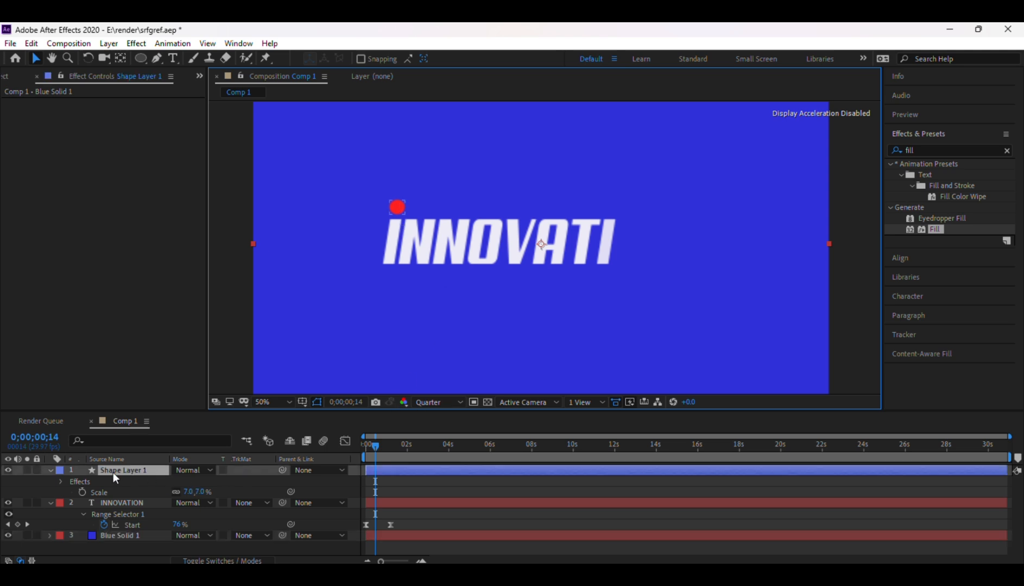
pyautogui.click(114, 470)
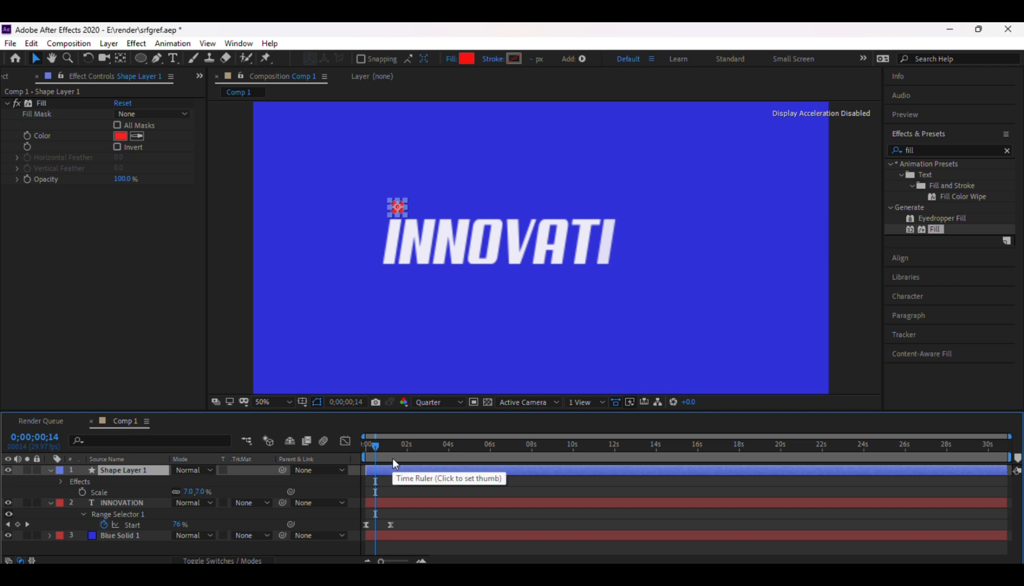
pyautogui.moveTo(375, 445); pyautogui.dragTo(372, 451)
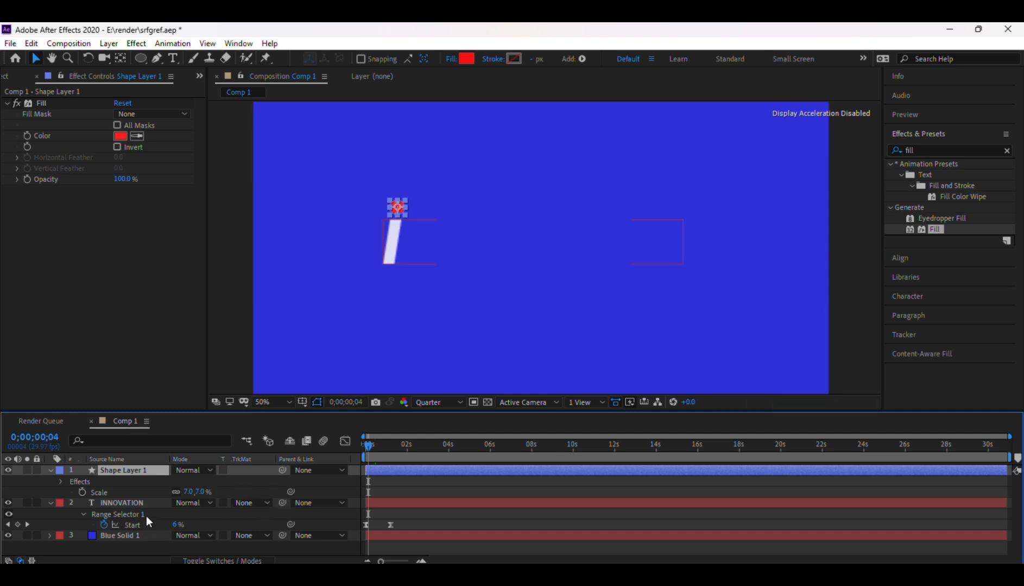
pyautogui.press('s')
pyautogui.click(95, 492)
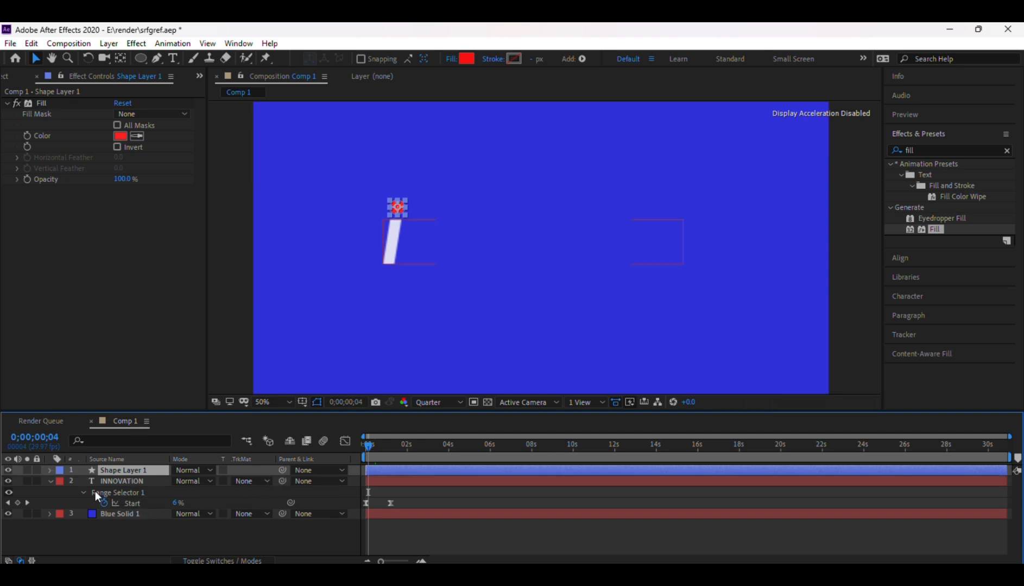
pyautogui.click(82, 480)
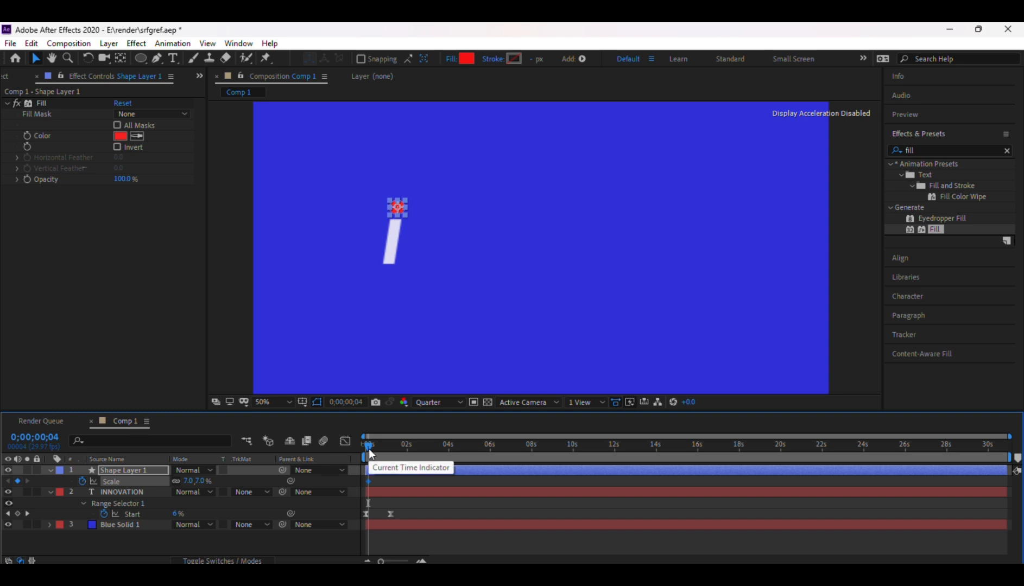
# Step: Add a 465% Scale keyframe to the circle's shape layer at 0;00;02;25
pyautogui.moveTo(369, 449); pyautogui.dragTo(425, 453)
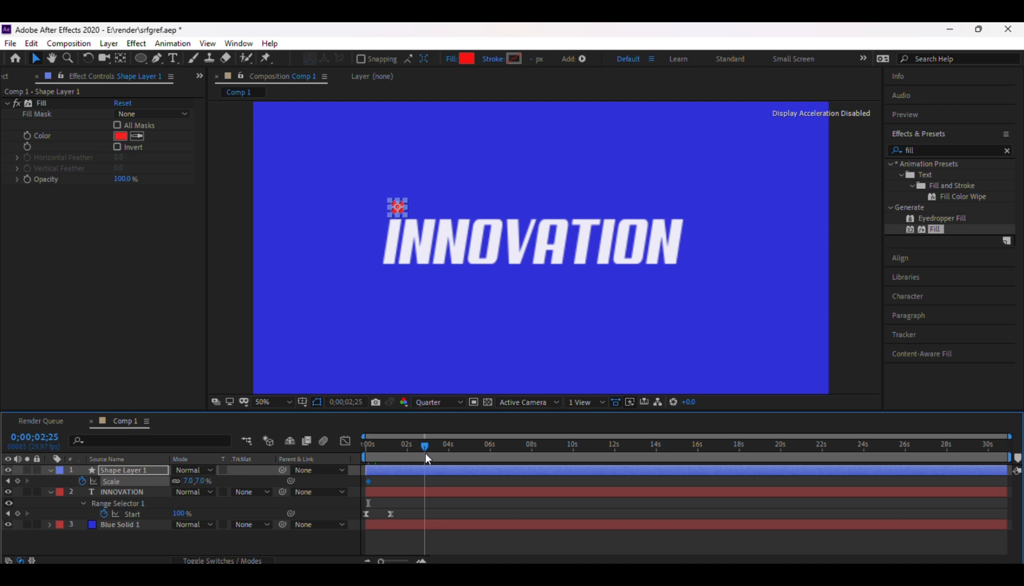
pyautogui.moveTo(201, 482); pyautogui.dragTo(424, 390)
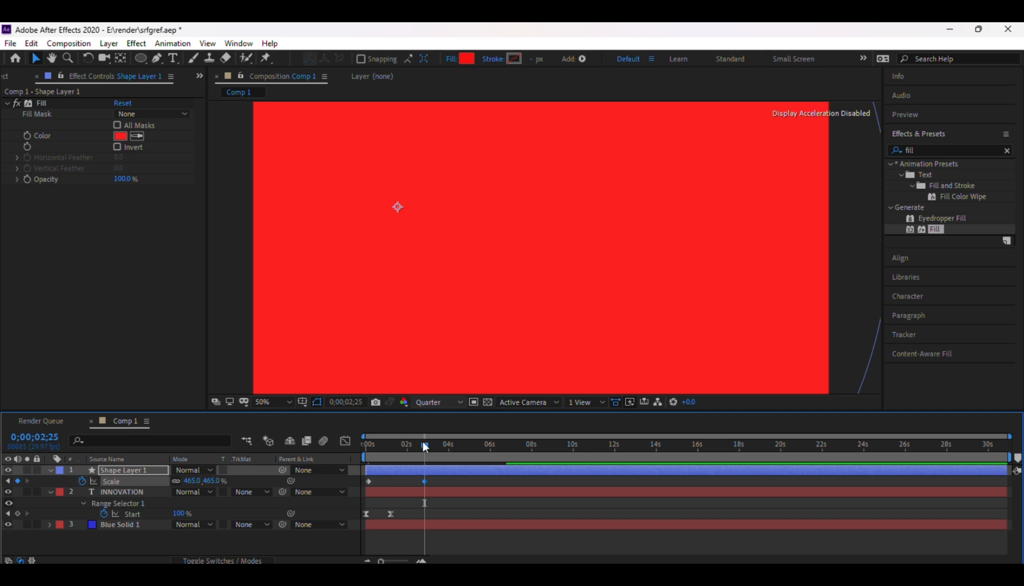
pyautogui.moveTo(424, 447); pyautogui.dragTo(368, 456)
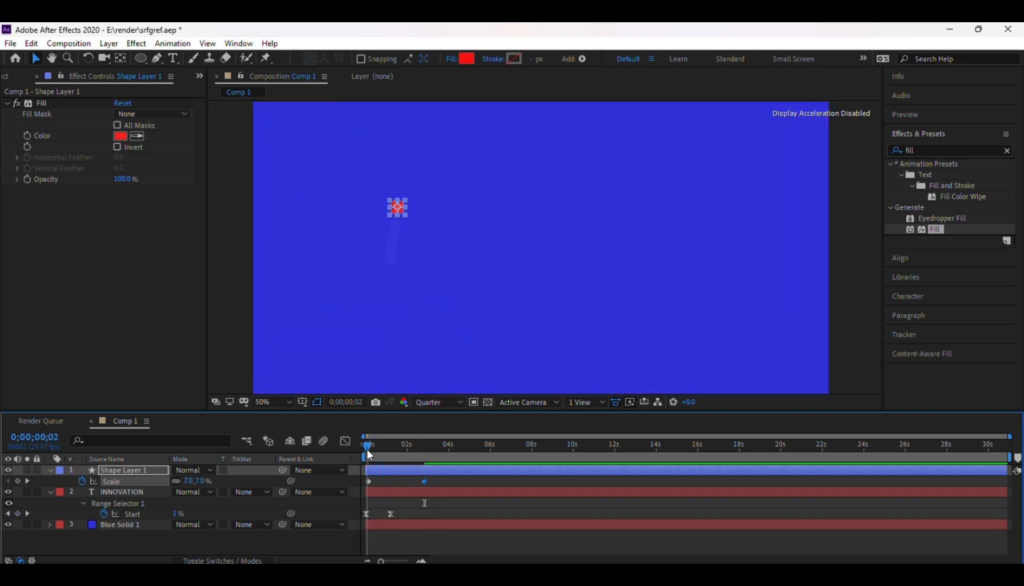
# Step: Swap the circle's Scale keyframes so 465% sits near the start and 7% at about 2 seconds
pyautogui.click(370, 481)
pyautogui.moveTo(422, 482); pyautogui.dragTo(369, 482)
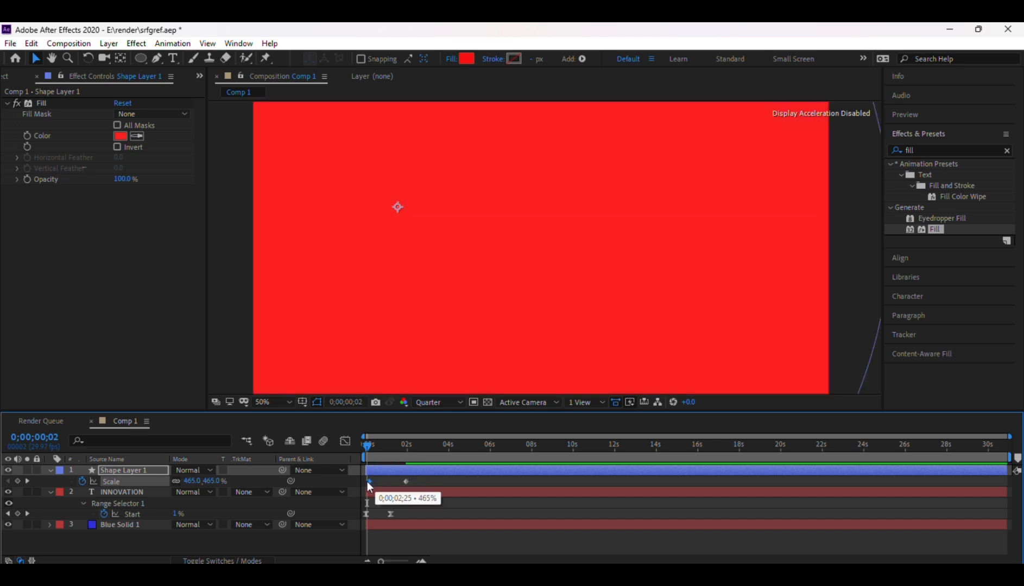
pyautogui.moveTo(367, 446); pyautogui.dragTo(388, 454)
pyautogui.click(361, 453)
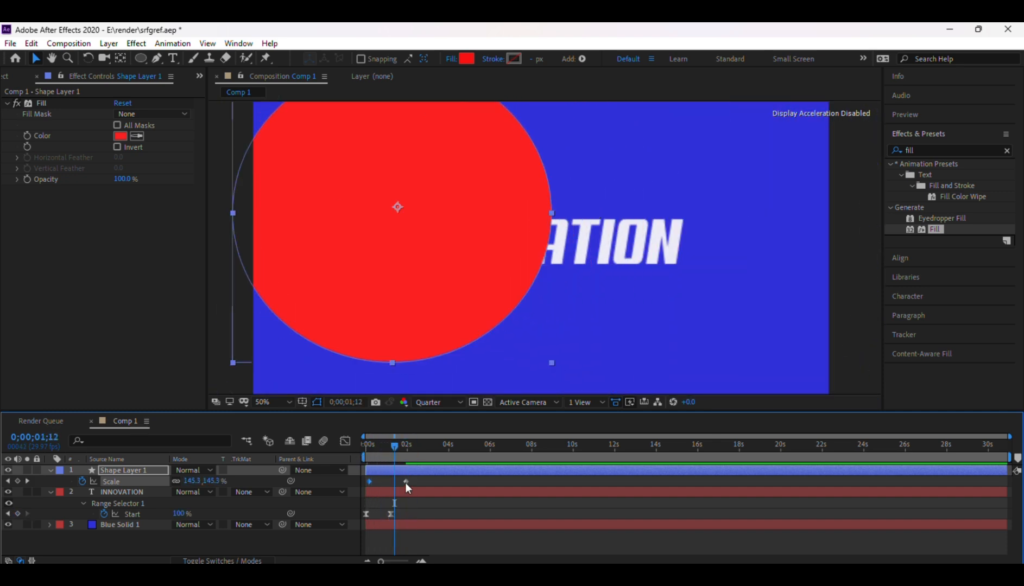
# Step: Apply Easy Ease to both Scale keyframes of the circle's shape layer
pyautogui.moveTo(361, 485); pyautogui.dragTo(415, 481)
pyautogui.rightClick(407, 481)
pyautogui.moveTo(451, 471)
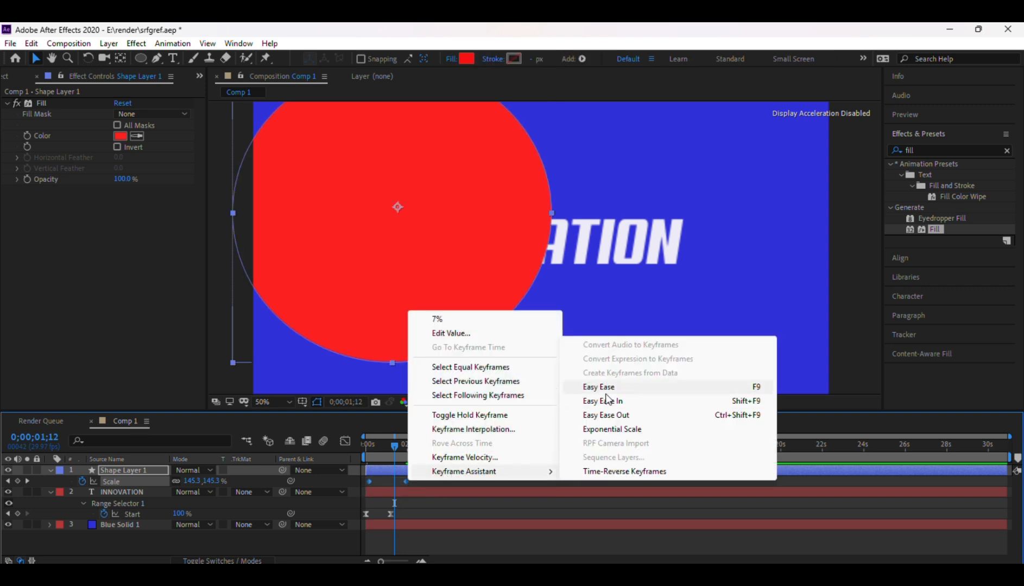
pyautogui.click(619, 387)
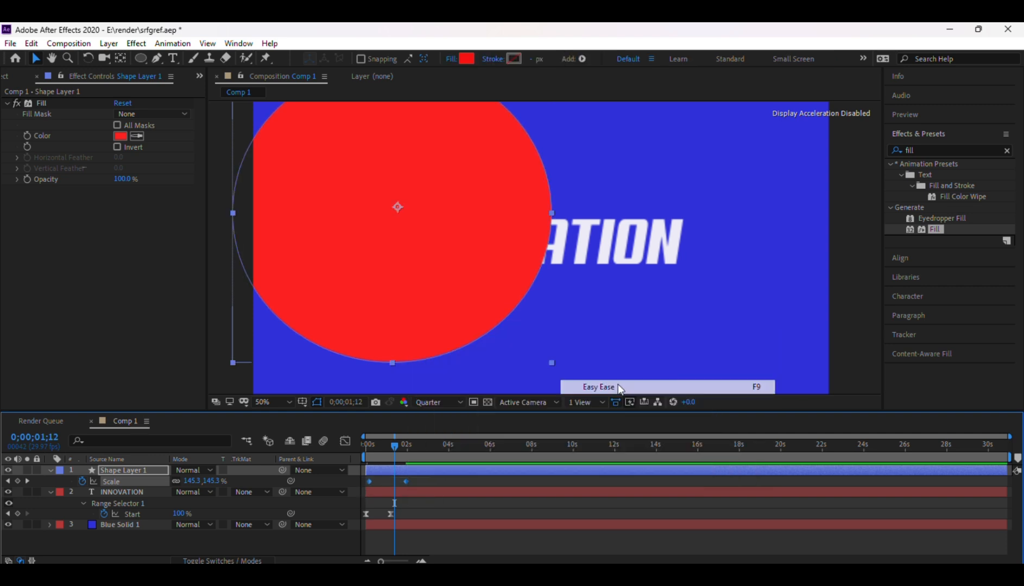
# Step: Reshape the circle's Scale speed curve in the Graph Editor so the shrink is fastest early and slows toward the end
pyautogui.click(345, 441)
pyautogui.moveTo(432, 488); pyautogui.dragTo(388, 444)
pyautogui.click(345, 442)
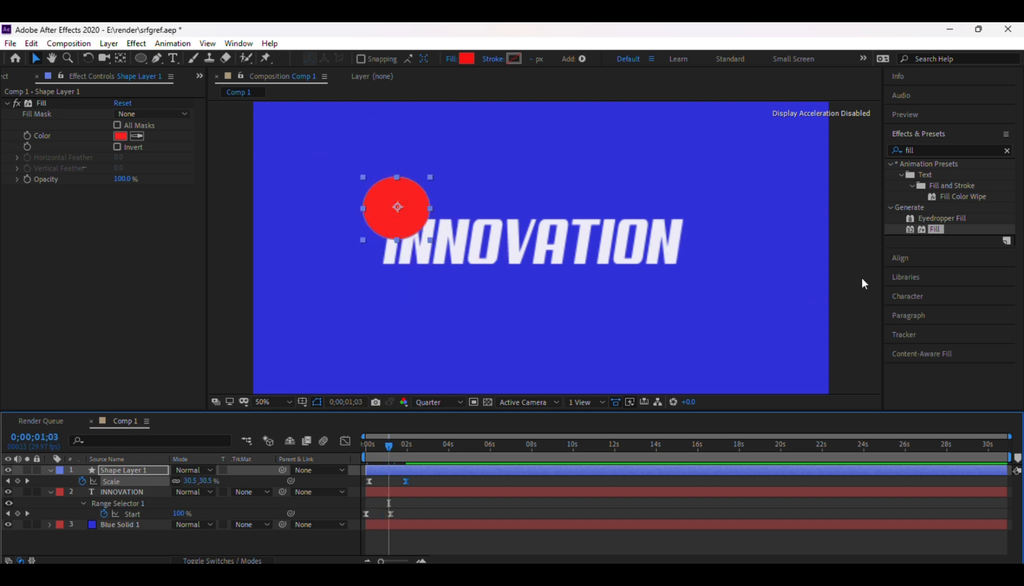
# Step: Save the project and preview the circle's shrink together with the title reveal from 0;00;00;02
pyautogui.click(859, 278)
pyautogui.hotkey('ctrl', 's')
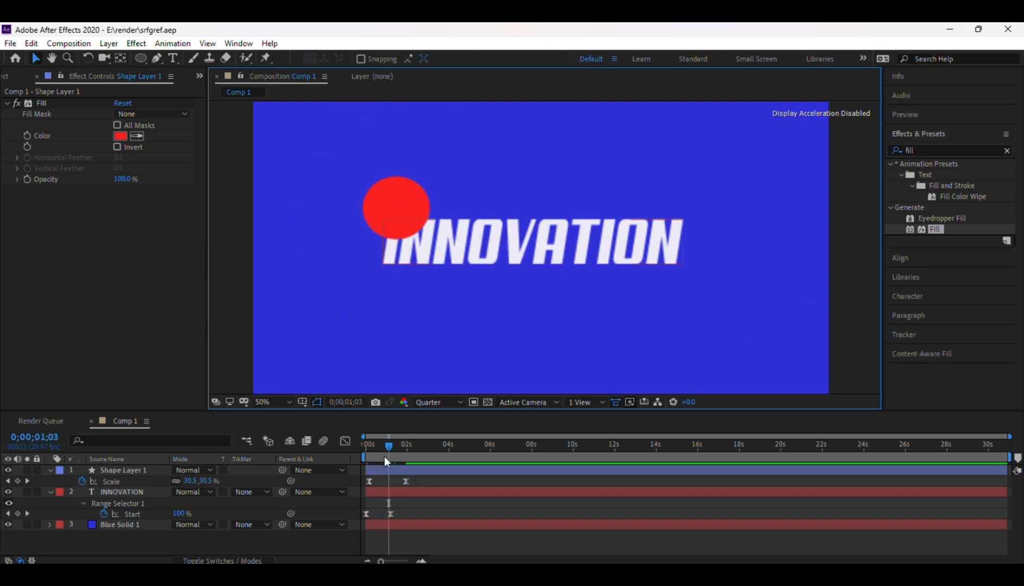
pyautogui.moveTo(387, 452); pyautogui.dragTo(365, 448)
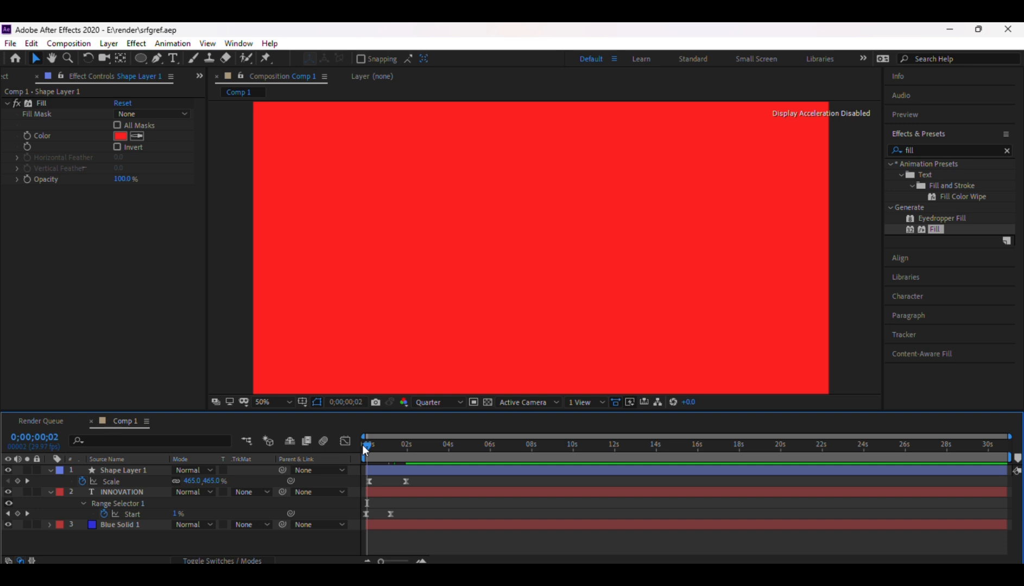
pyautogui.press('space')
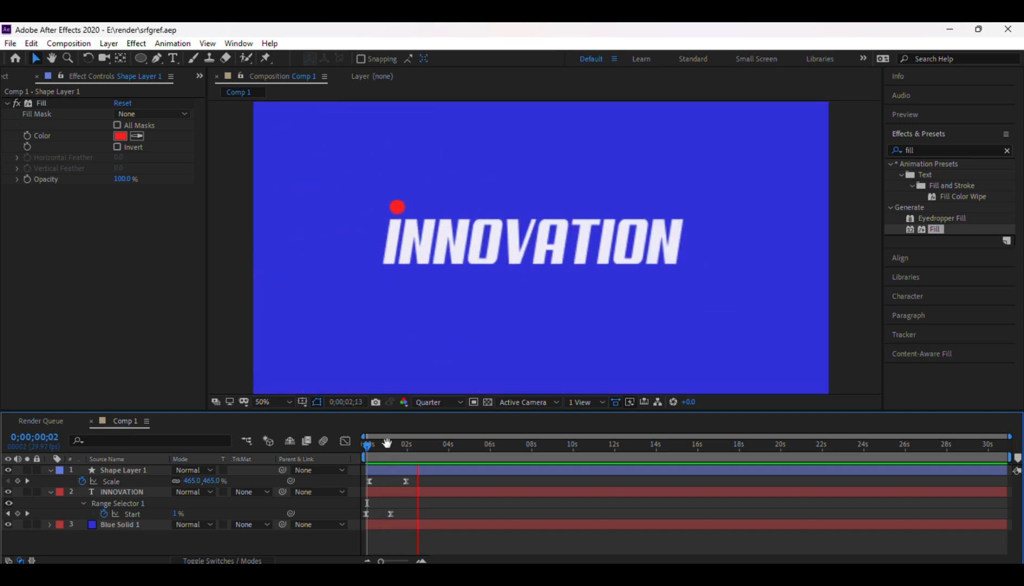
pyautogui.press('space')
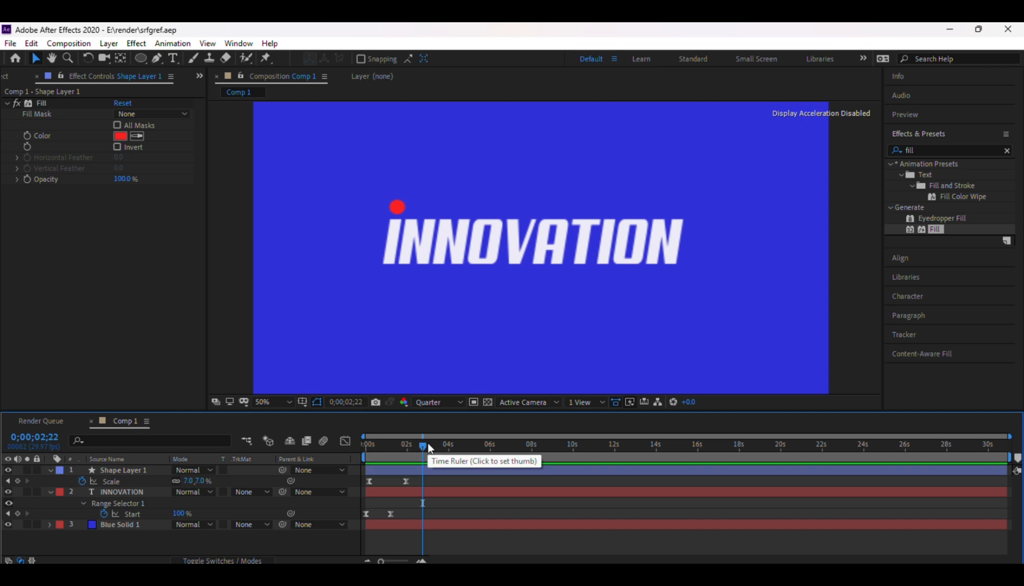
# Step: Soften the circle's Scale speed curve in the Graph Editor by giving both keyframes' easing a lower, wider speed peak
pyautogui.moveTo(424, 449); pyautogui.dragTo(394, 451)
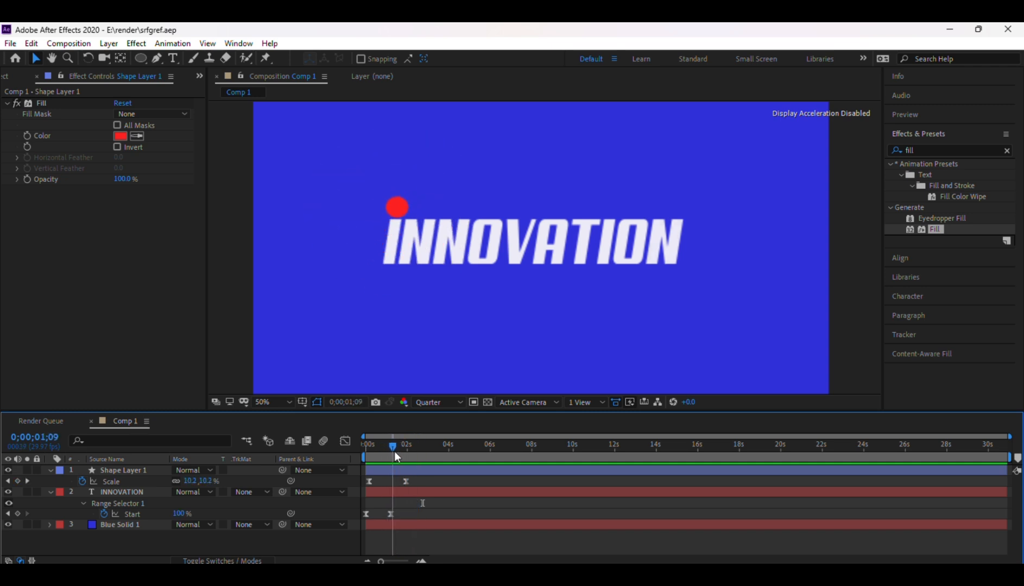
pyautogui.moveTo(423, 483); pyautogui.dragTo(361, 486)
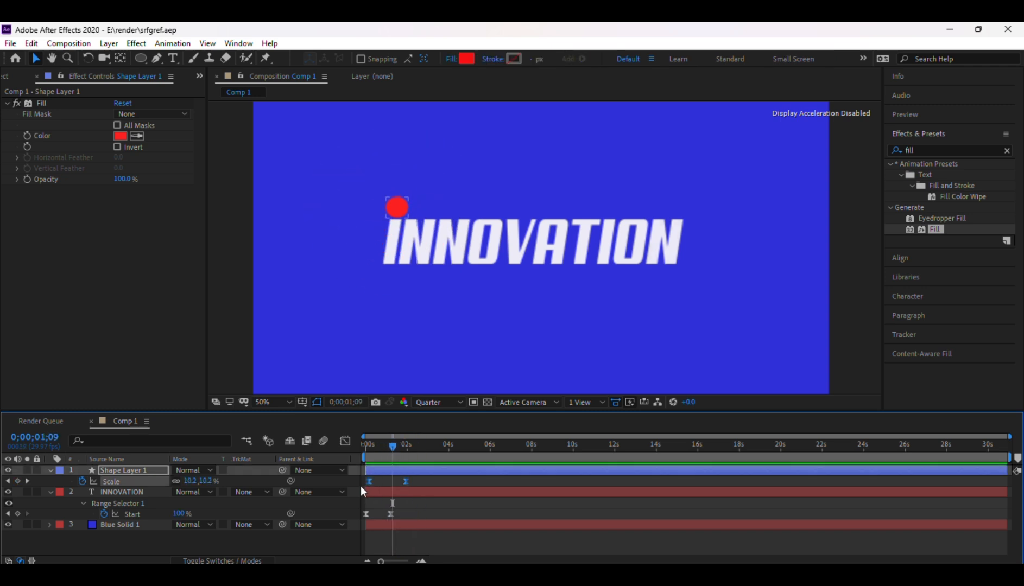
pyautogui.click(345, 441)
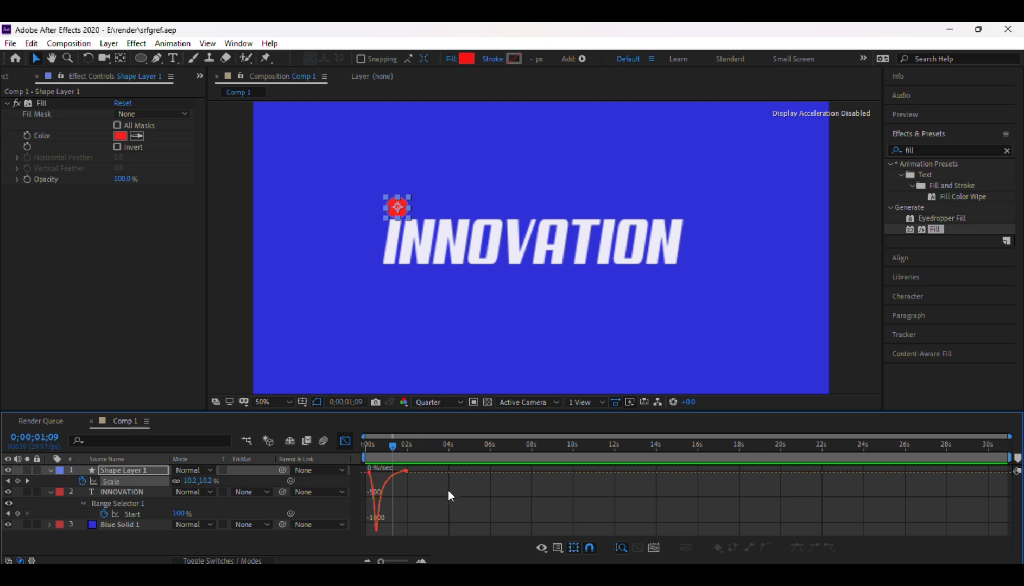
pyautogui.moveTo(386, 474); pyautogui.dragTo(375, 473)
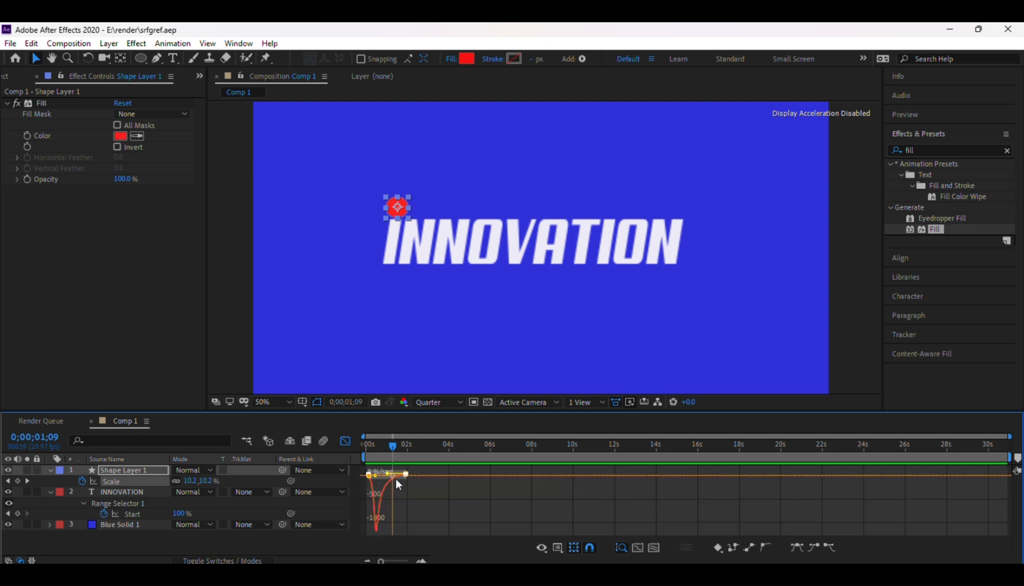
pyautogui.moveTo(390, 476); pyautogui.dragTo(394, 479)
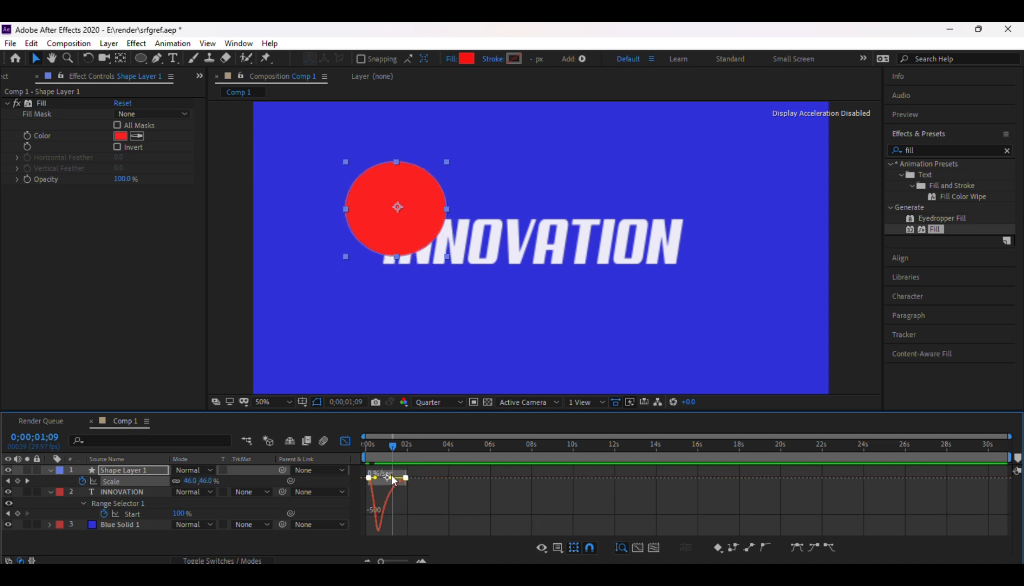
pyautogui.click(346, 441)
# Step: Preview the circle's softened shrink from 0;00;00;12
pyautogui.moveTo(389, 444)
pyautogui.mouseDown()
pyautogui.moveTo(377, 446)
pyautogui.moveTo(405, 449)
pyautogui.moveTo(371, 449)
pyautogui.mouseUp()
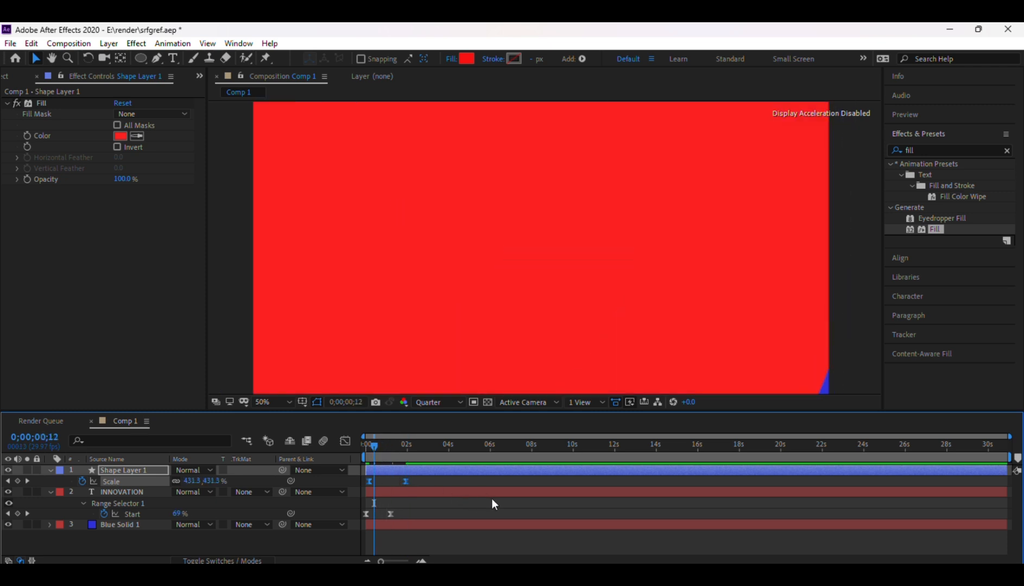
pyautogui.press('space')
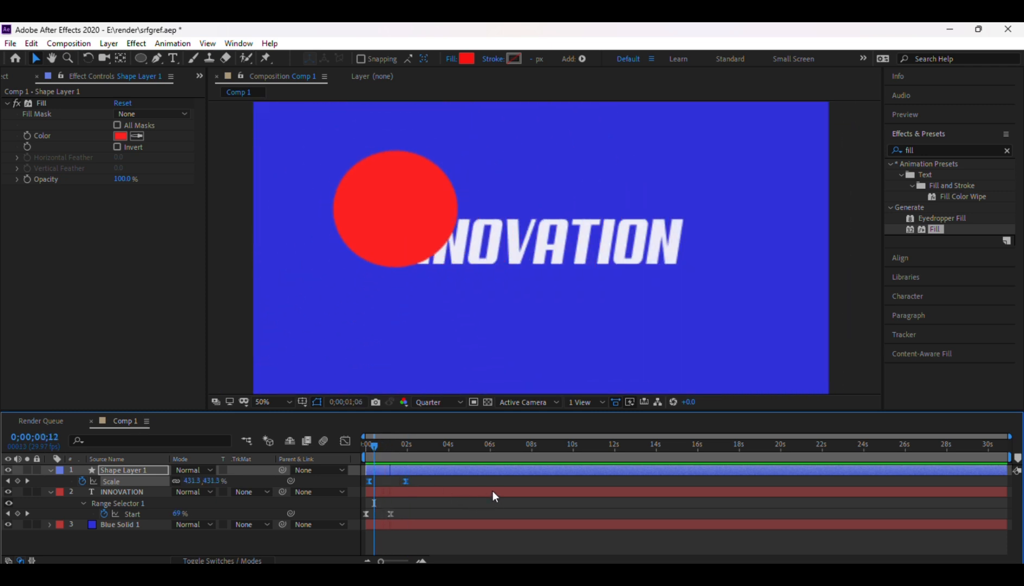
pyautogui.press('space')
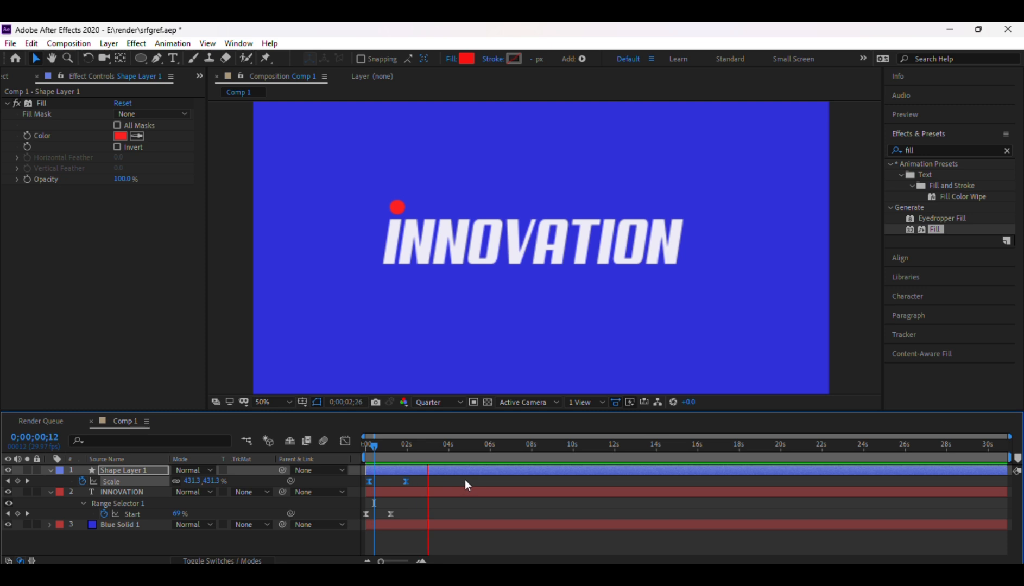
pyautogui.click(418, 482)
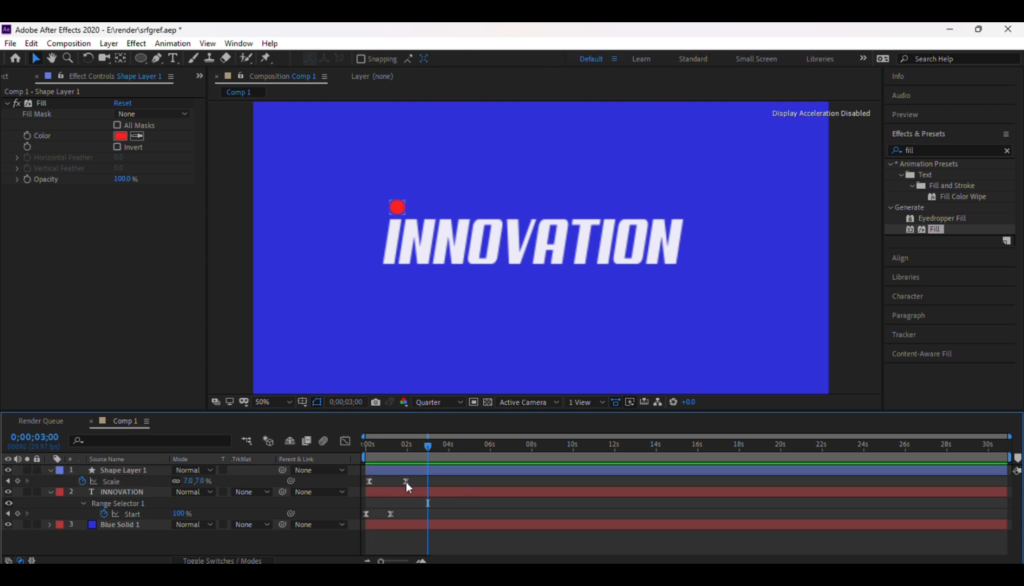
# Step: Shorten the circle's shrink by moving its 7% Scale keyframe to just before the 1-second mark
pyautogui.click(407, 482)
pyautogui.moveTo(407, 483); pyautogui.dragTo(385, 478)
pyautogui.click(416, 478)
# Step: Preview the faster circle shrink and title reveal from the composition's start
pyautogui.moveTo(428, 446); pyautogui.dragTo(363, 451)
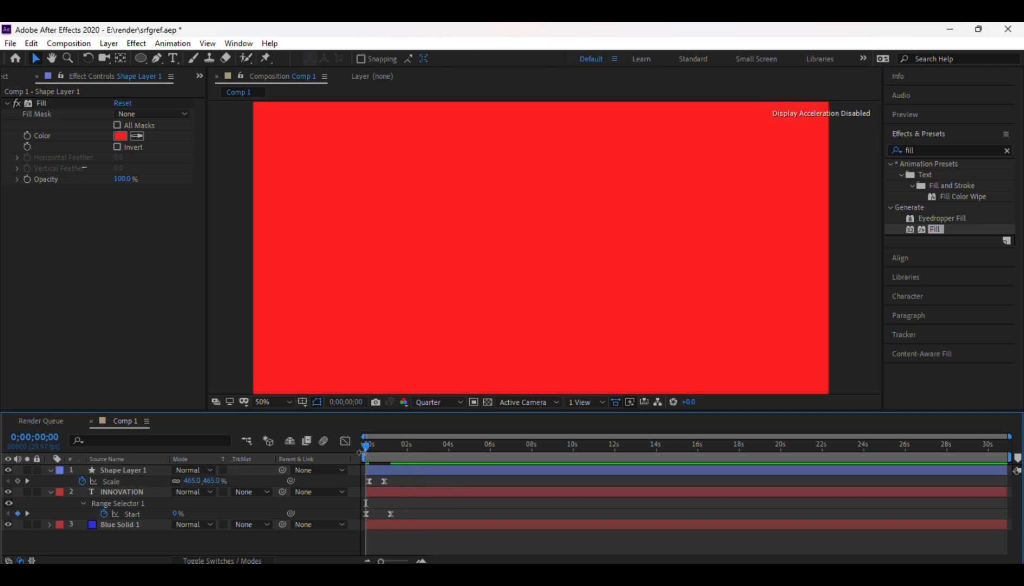
pyautogui.press('space')
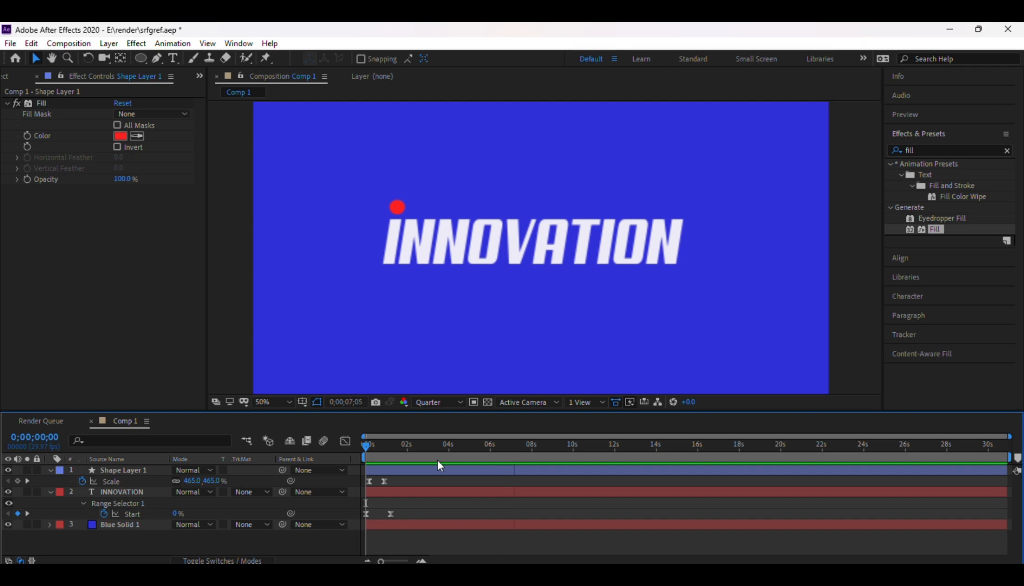
pyautogui.press('space')
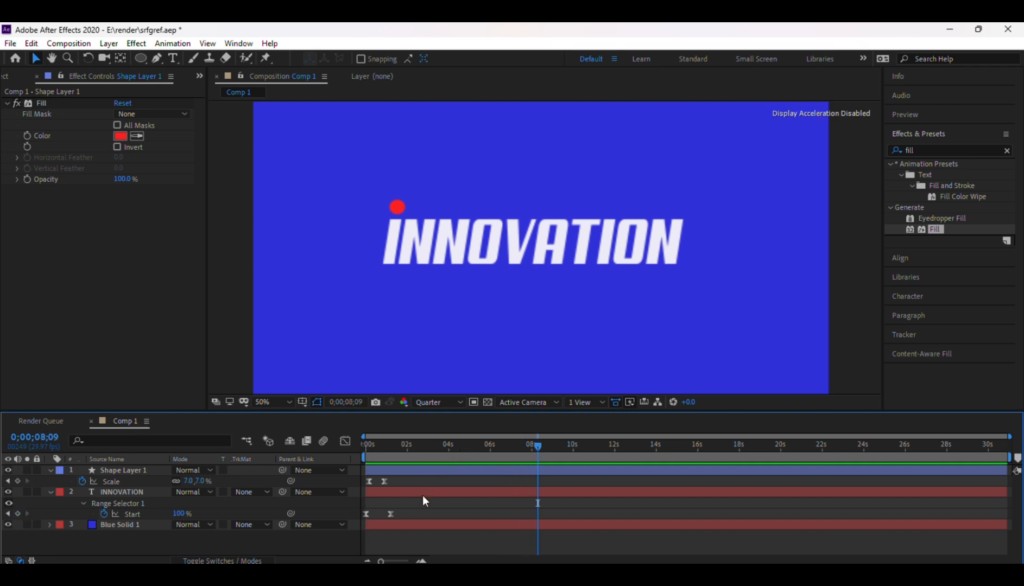
# Step: Shift the INNOVATION text layer later so its letter reveal starts as the circle finishes shrinking, just before 1 second
pyautogui.click(421, 472)
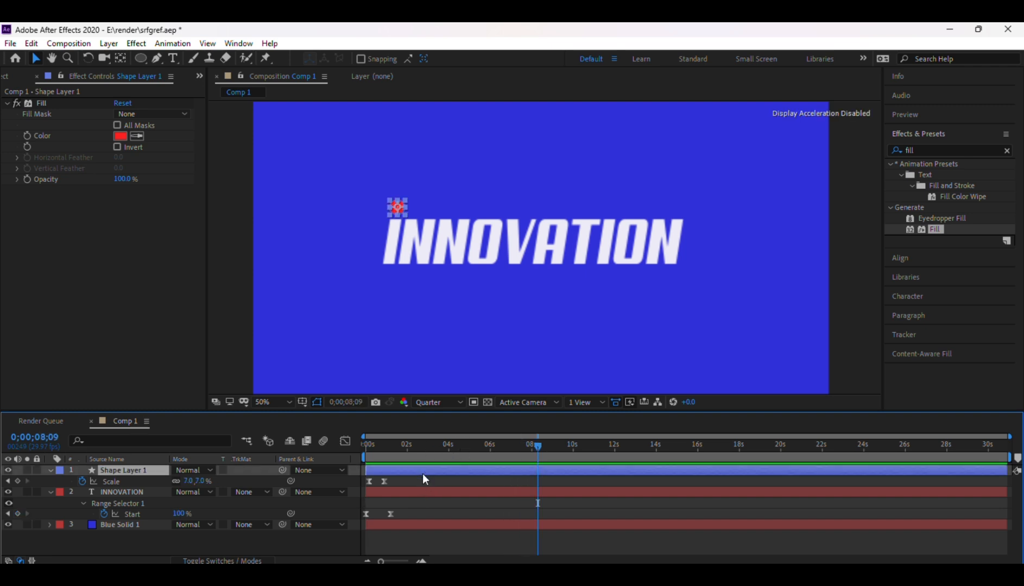
pyautogui.click(423, 493)
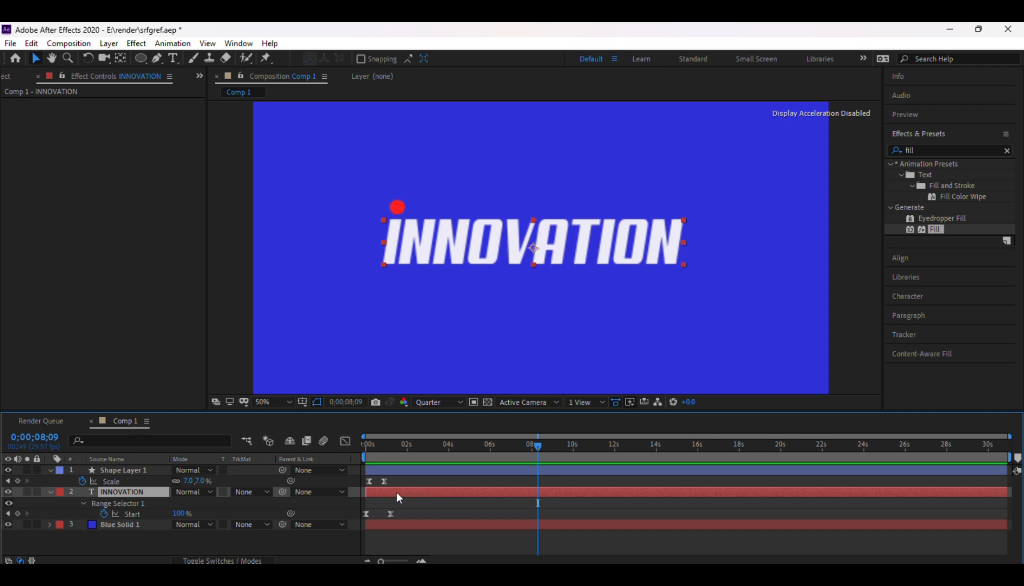
pyautogui.click(9, 492)
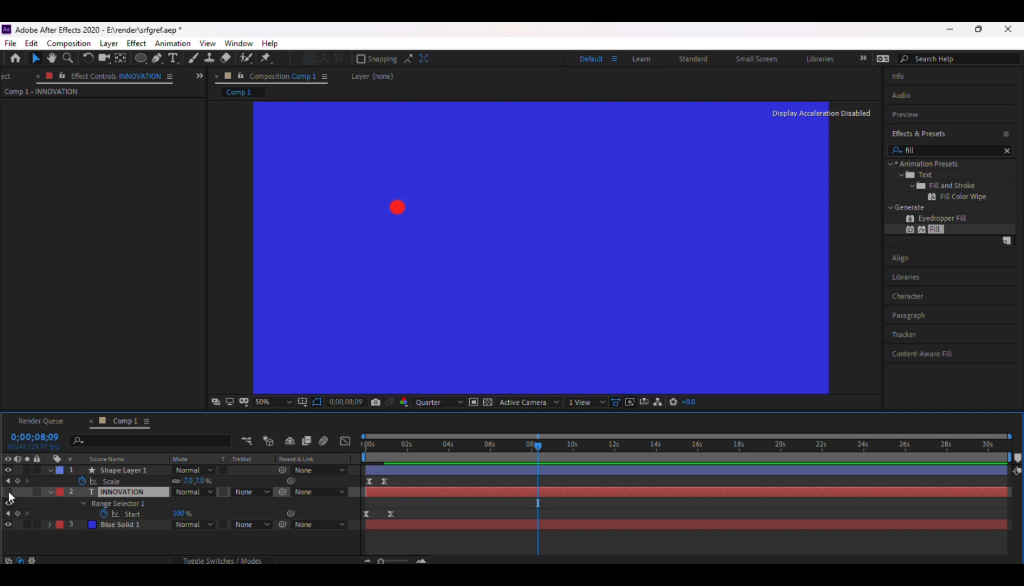
pyautogui.click(8, 492)
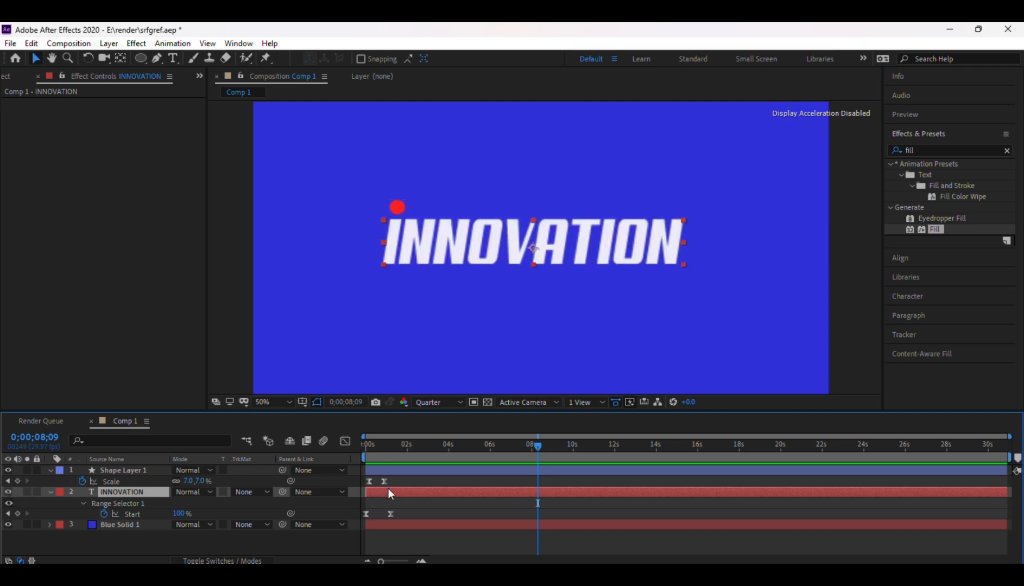
pyautogui.moveTo(389, 492); pyautogui.dragTo(399, 494)
# Step: Play the full composition from the start to check the delayed title reveal against the circle's shrink
pyautogui.moveTo(532, 449); pyautogui.dragTo(387, 459)
pyautogui.press('space')
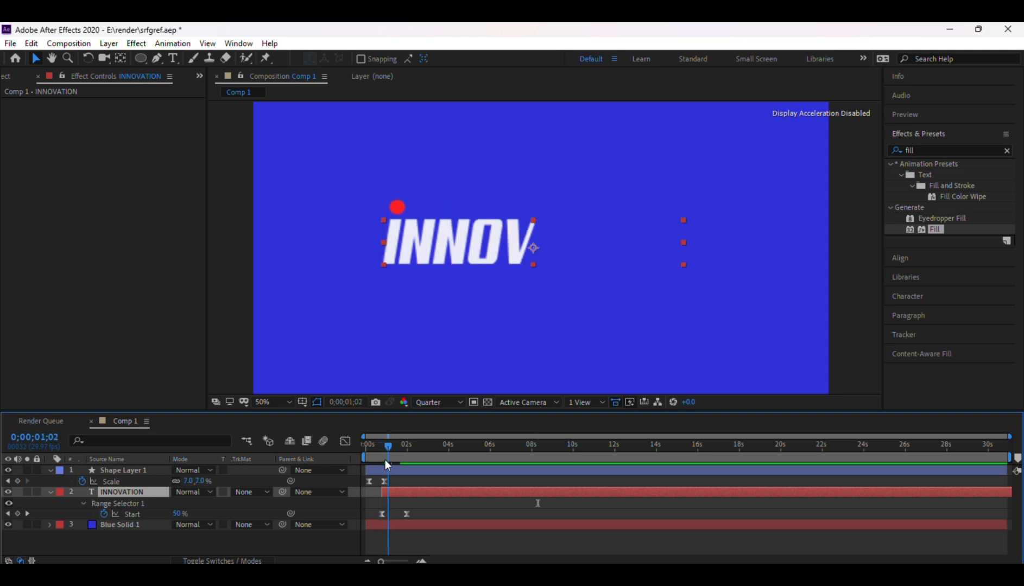
pyautogui.press('Home')
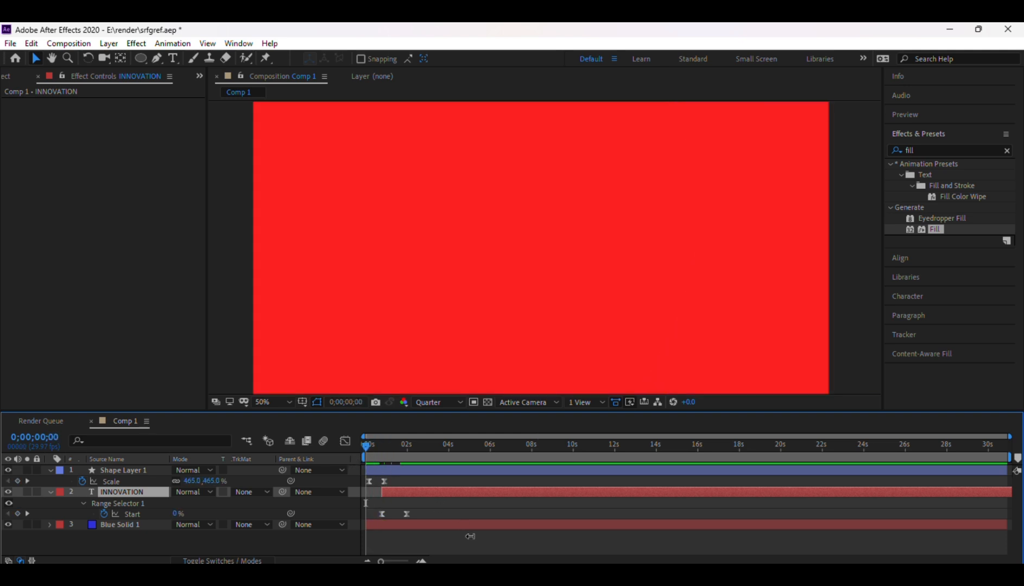
pyautogui.press('space')
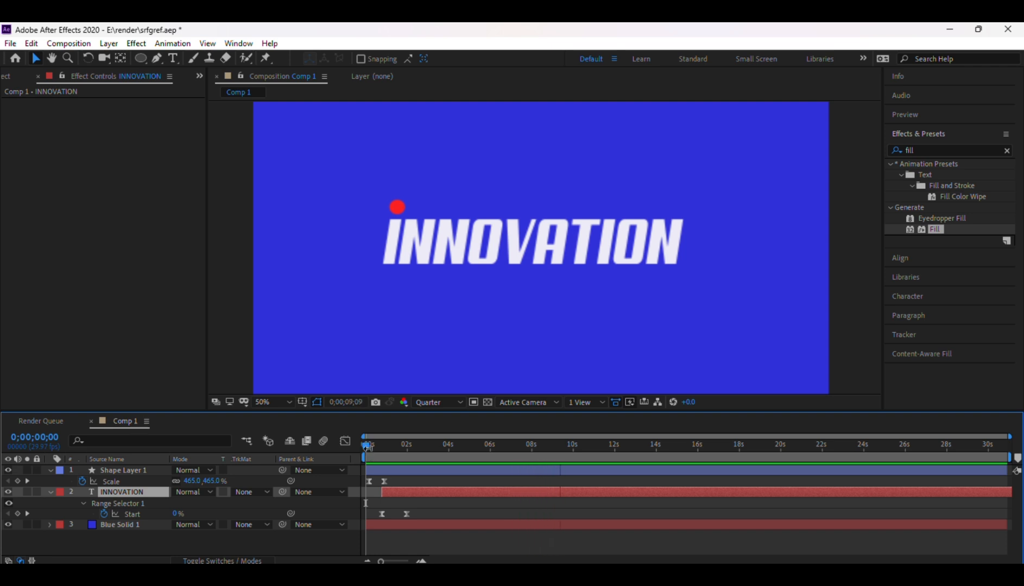
pyautogui.click(408, 444)
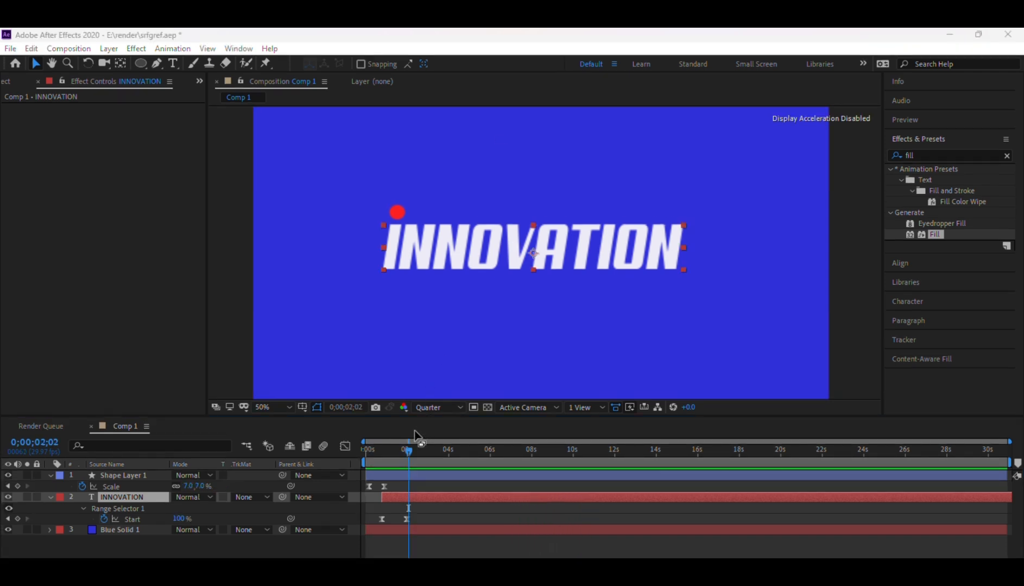
pyautogui.moveTo(408, 451); pyautogui.dragTo(336, 454)
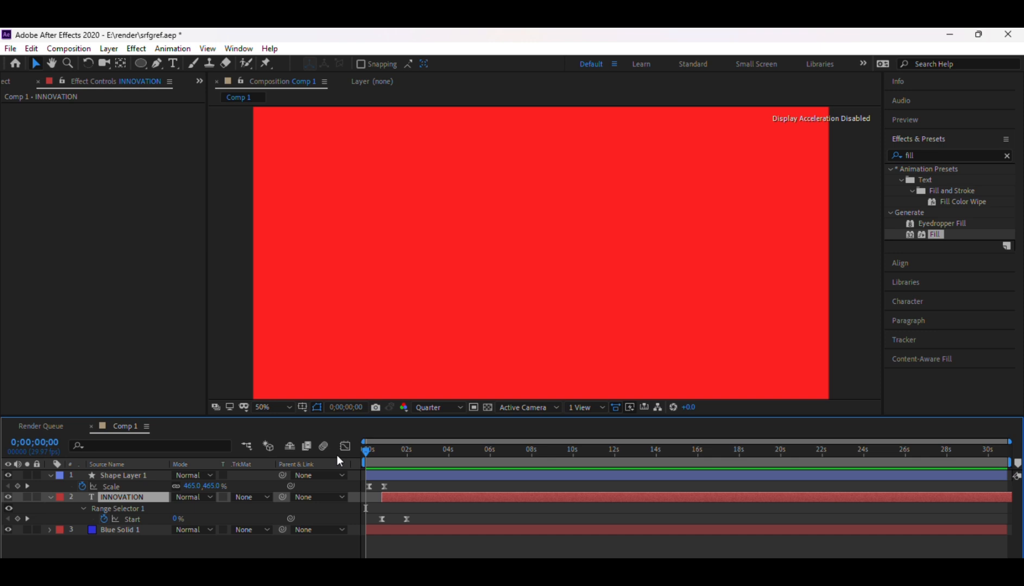
pyautogui.press('space')
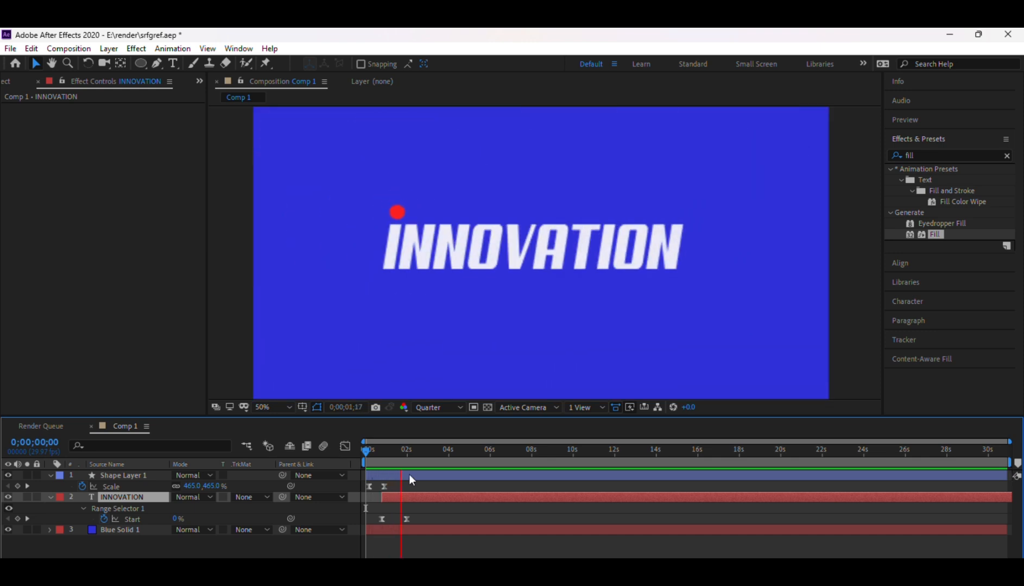
pyautogui.press('space')
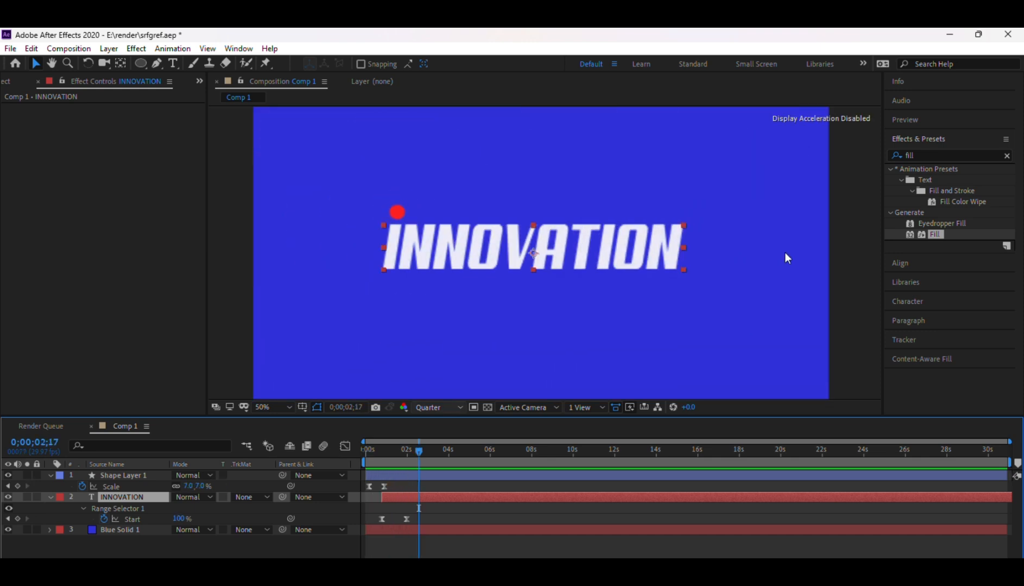
pyautogui.click(840, 261)
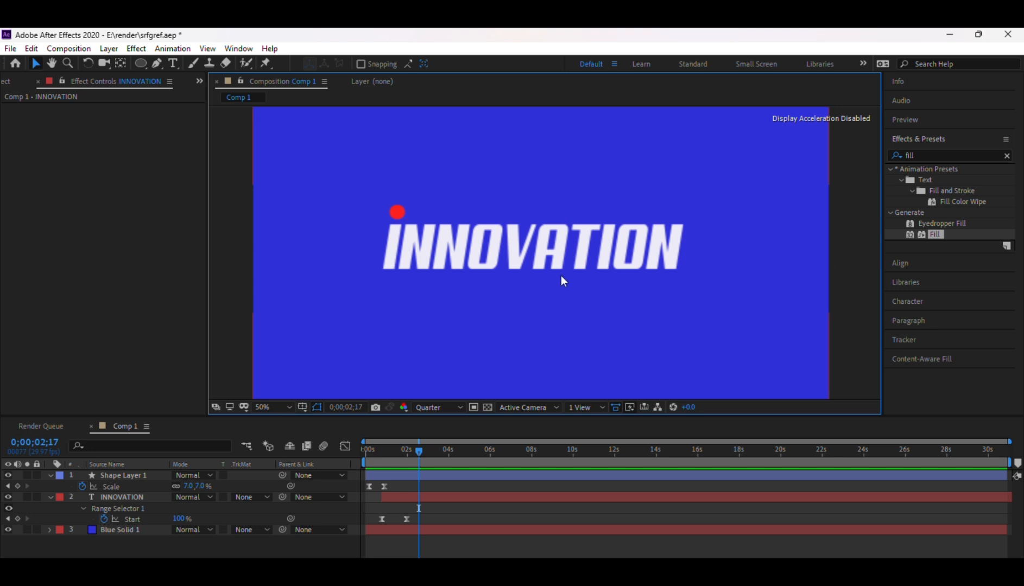
pyautogui.press('.')
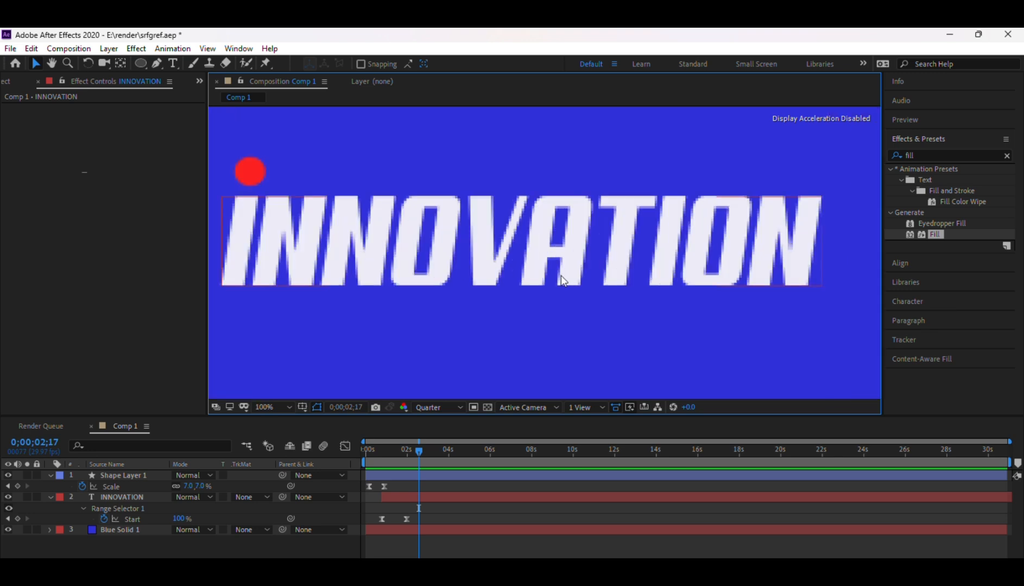
pyautogui.press(',')
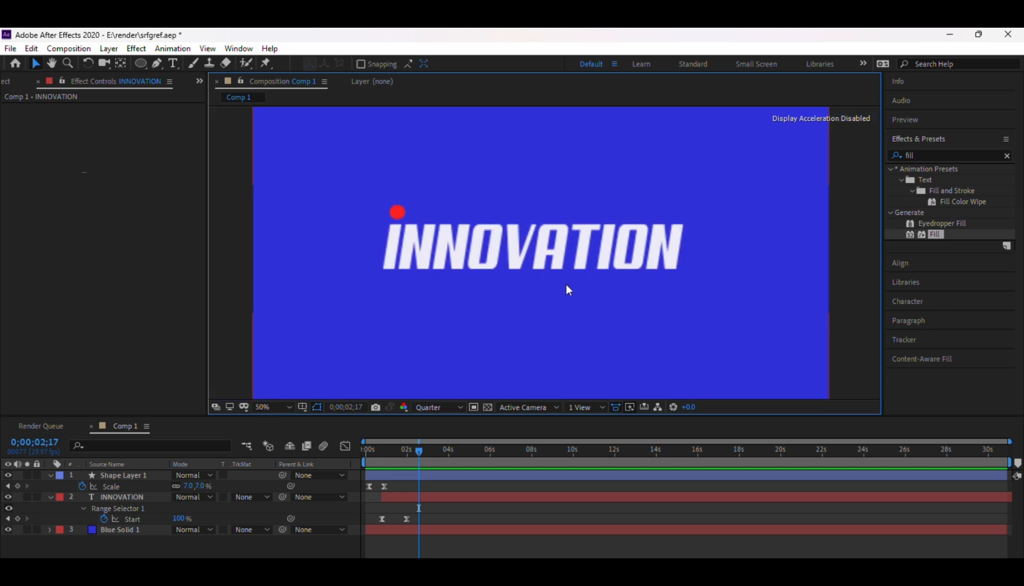
pyautogui.click(430, 408)
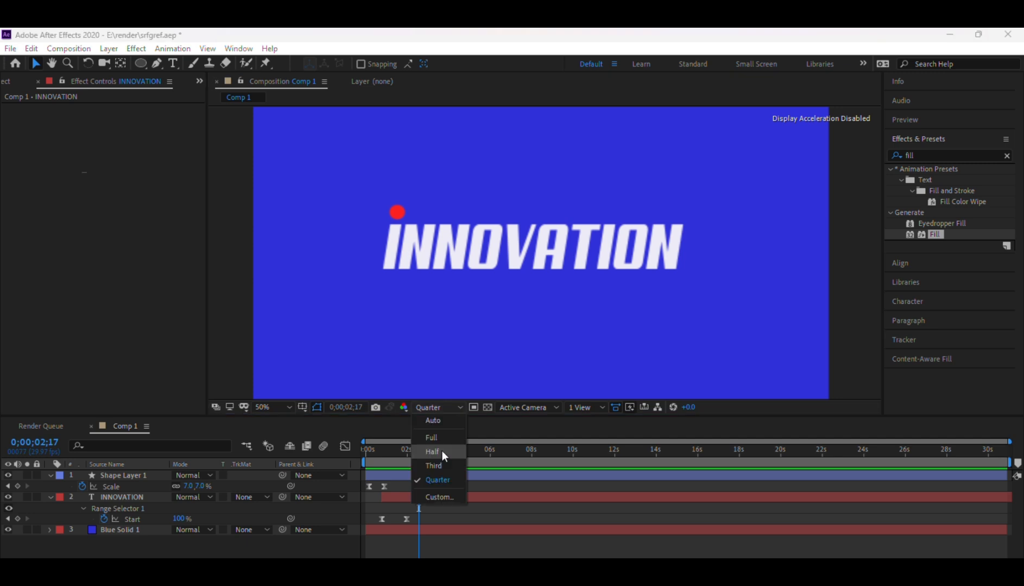
# Step: Pre-compose the red circle's shape layer and the INNOVATION text layer together, leaving the blue solid separate
pyautogui.click(132, 476)
pyautogui.click(130, 494)
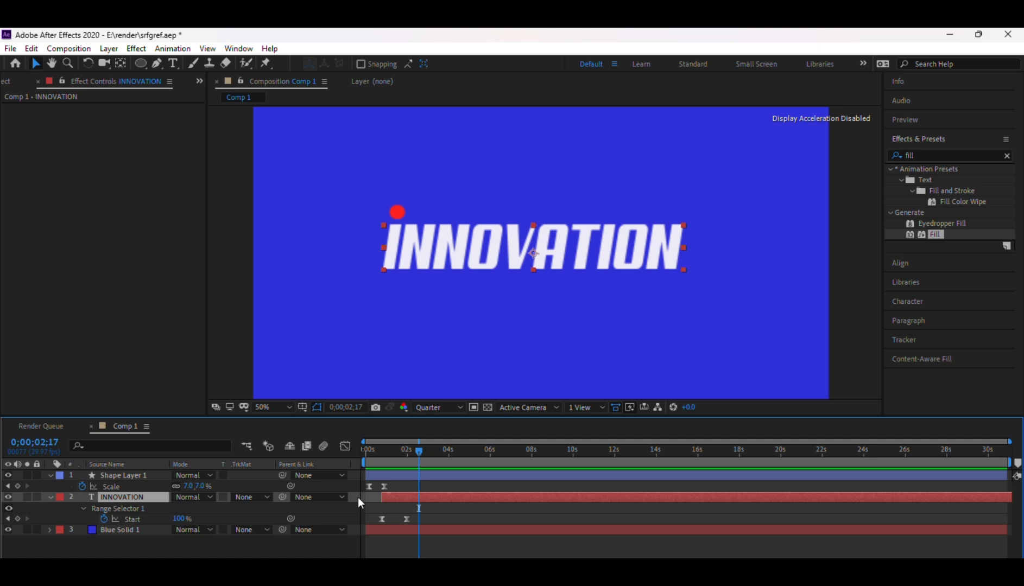
pyautogui.keyDown('ctrl'); pyautogui.click(247, 476); pyautogui.keyUp('ctrl')
pyautogui.rightClick(124, 482)
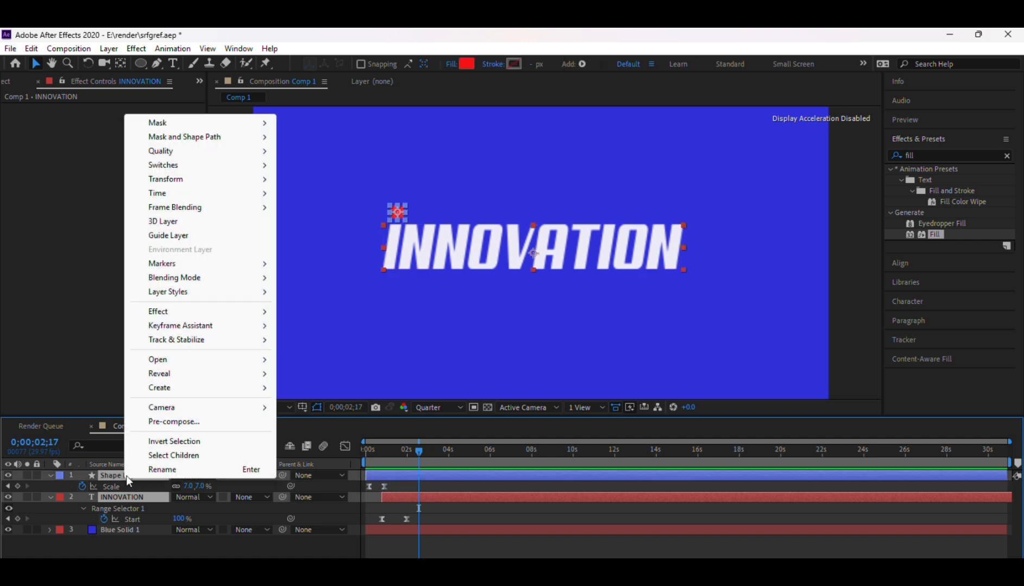
pyautogui.click(183, 421)
pyautogui.click(548, 389)
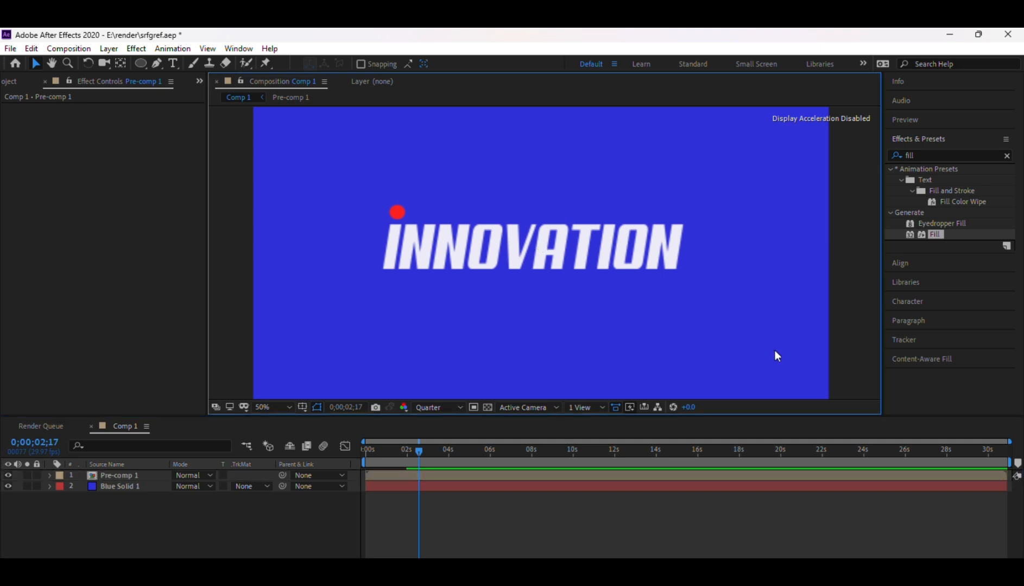
# Step: Find the Drop Shadow effect and apply it to the pre-composed title and circle layer
pyautogui.click(918, 156)
pyautogui.write('dr')
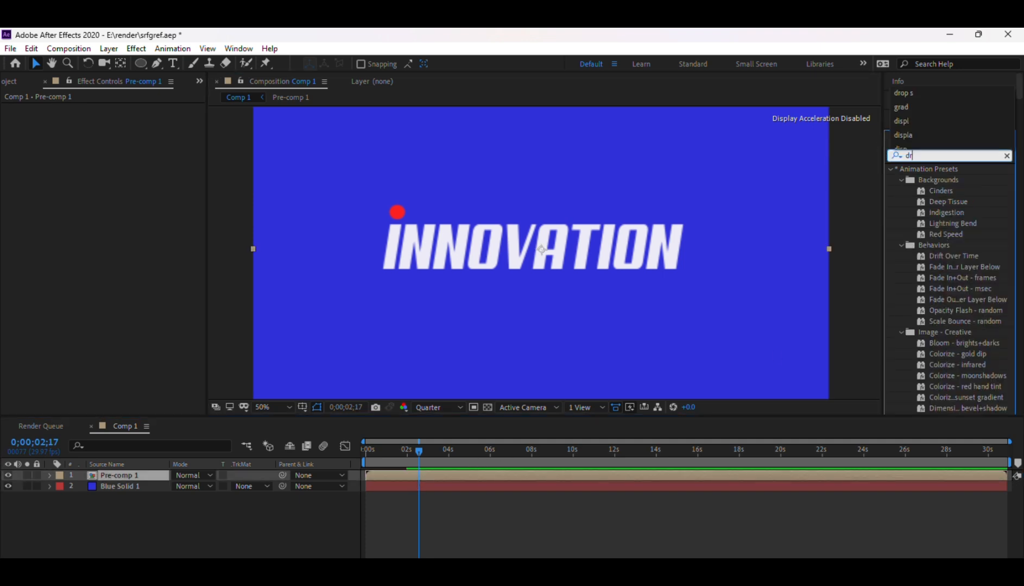
pyautogui.write('op s')
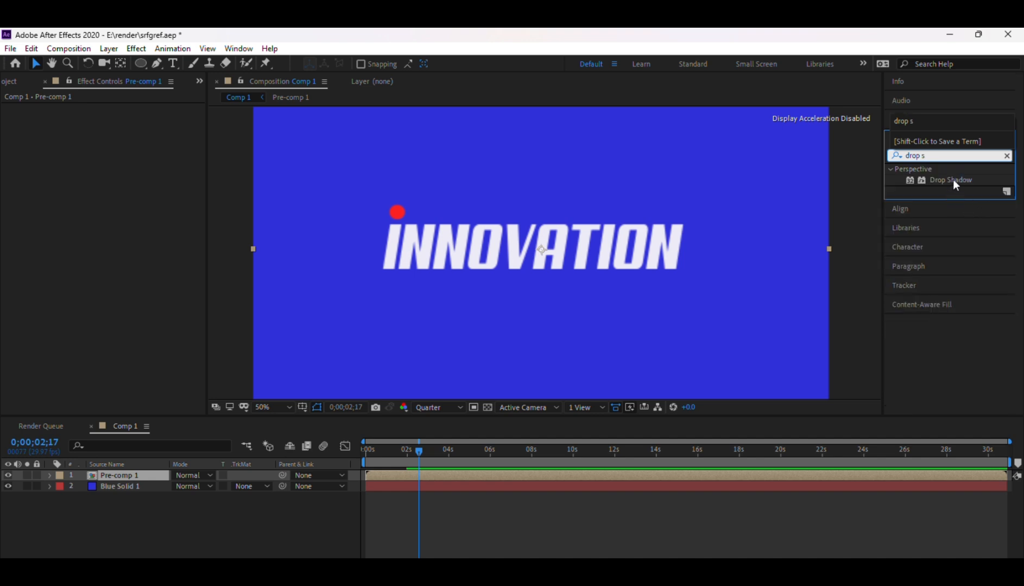
pyautogui.click(953, 180)
pyautogui.moveTo(960, 180); pyautogui.dragTo(479, 476)
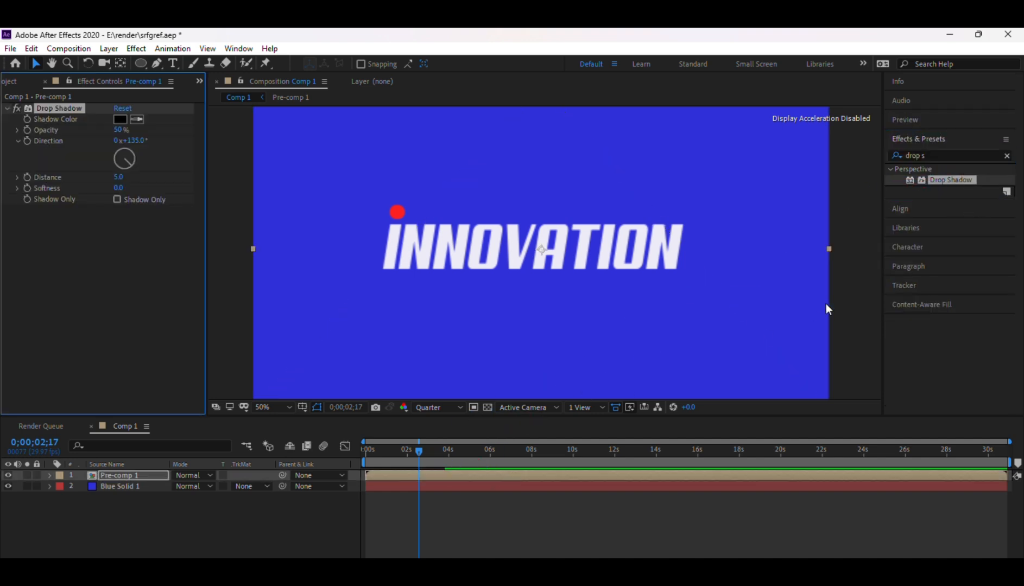
# Step: Deselect the layer and set the composition's preview resolution to Full
pyautogui.click(847, 284)
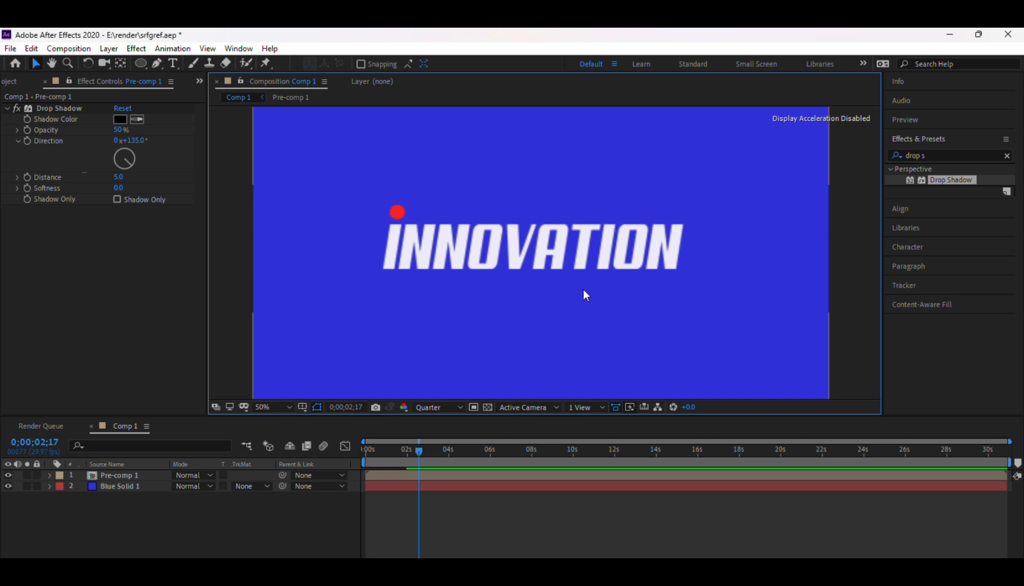
pyautogui.click(441, 408)
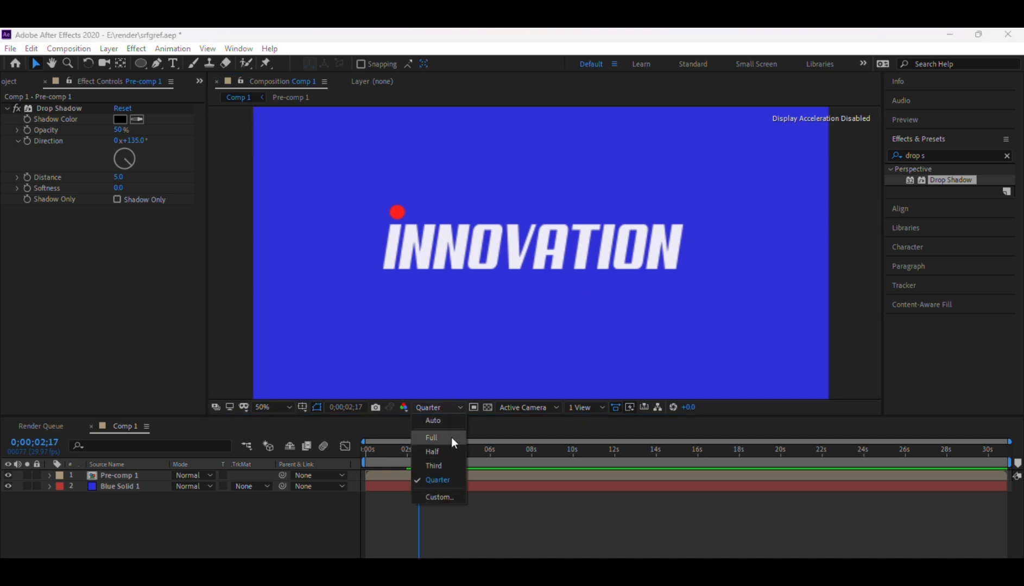
pyautogui.click(451, 437)
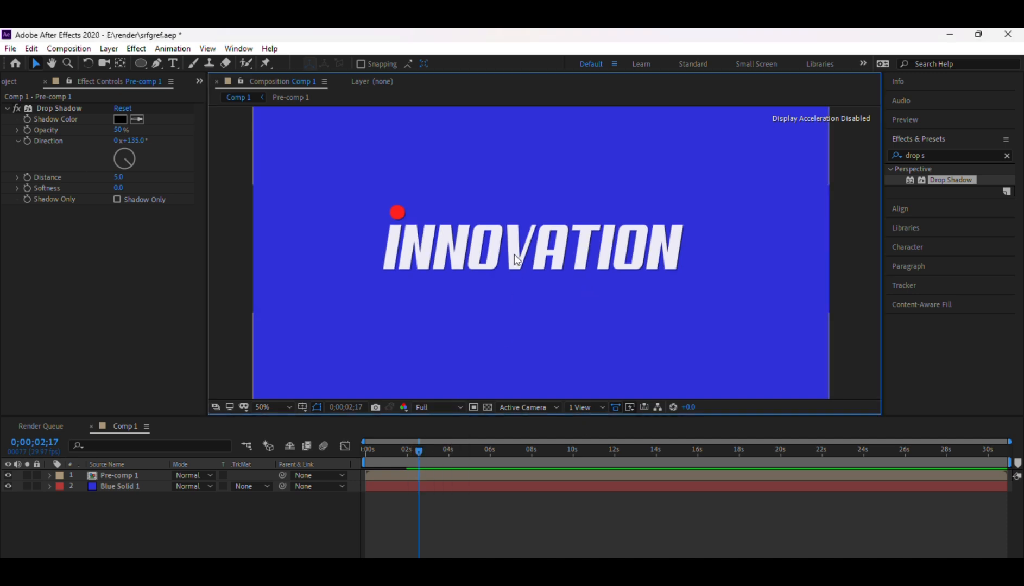
# Step: Examine the drop shadow around the INNOVATION letters and the red dot up close and at full-frame view
pyautogui.scroll(2, 412, 259)
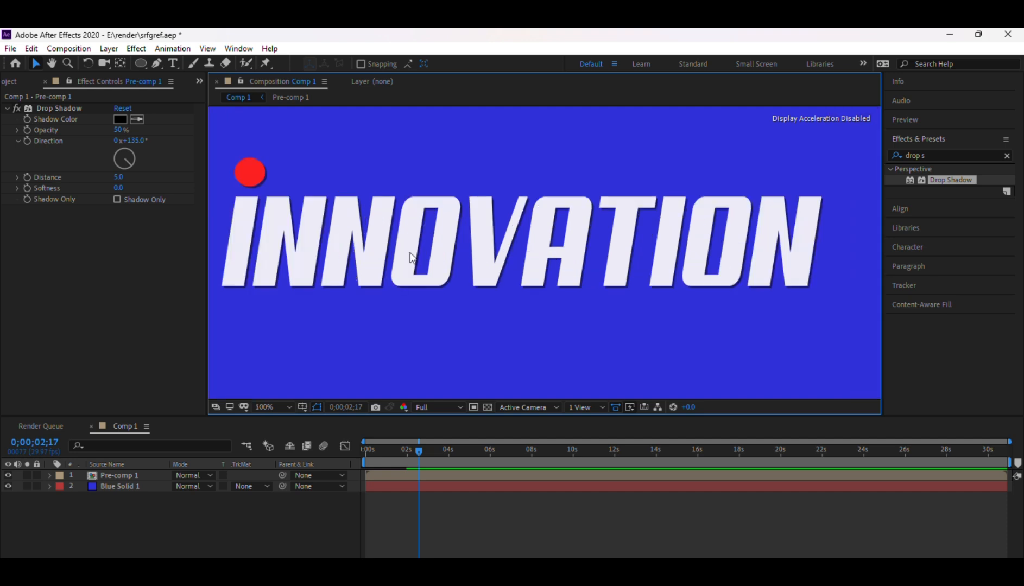
pyautogui.scroll(-2, 410, 257)
pyautogui.scroll(2, 411, 257)
pyautogui.scroll(-2, 411, 257)
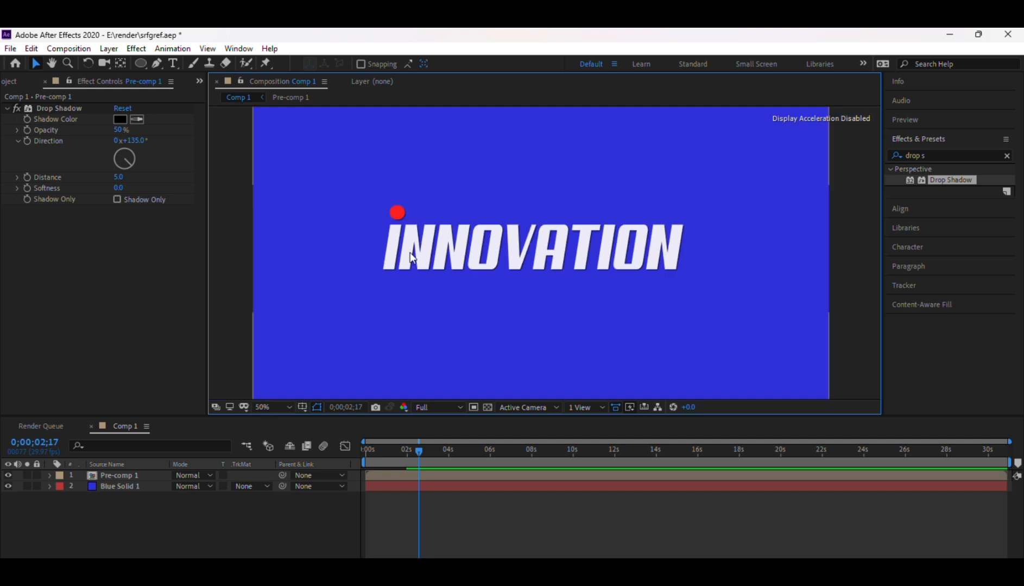
pyautogui.click(16, 109)
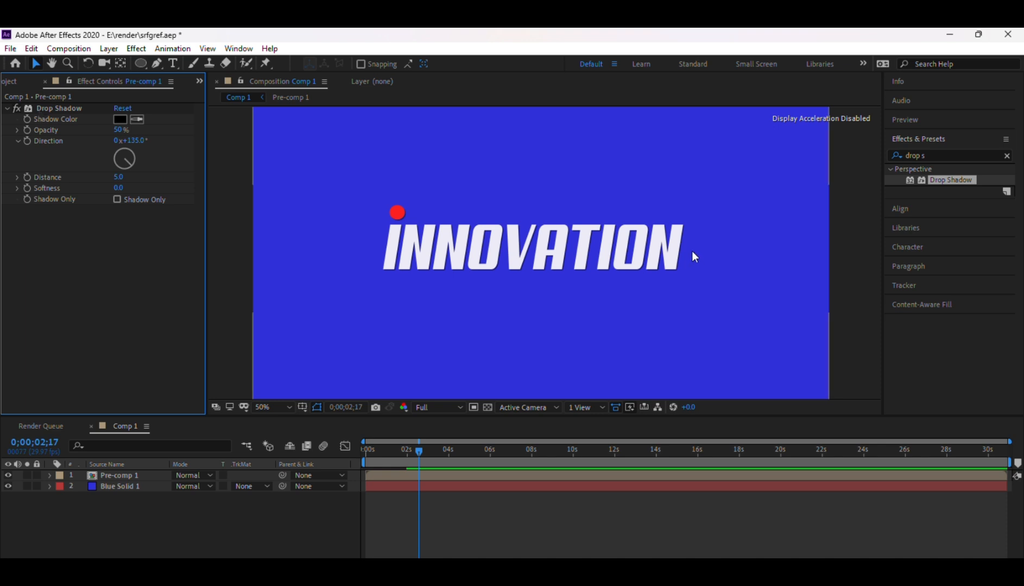
pyautogui.scroll(2, 694, 255)
pyautogui.scroll(-2, 694, 255)
pyautogui.click(843, 251)
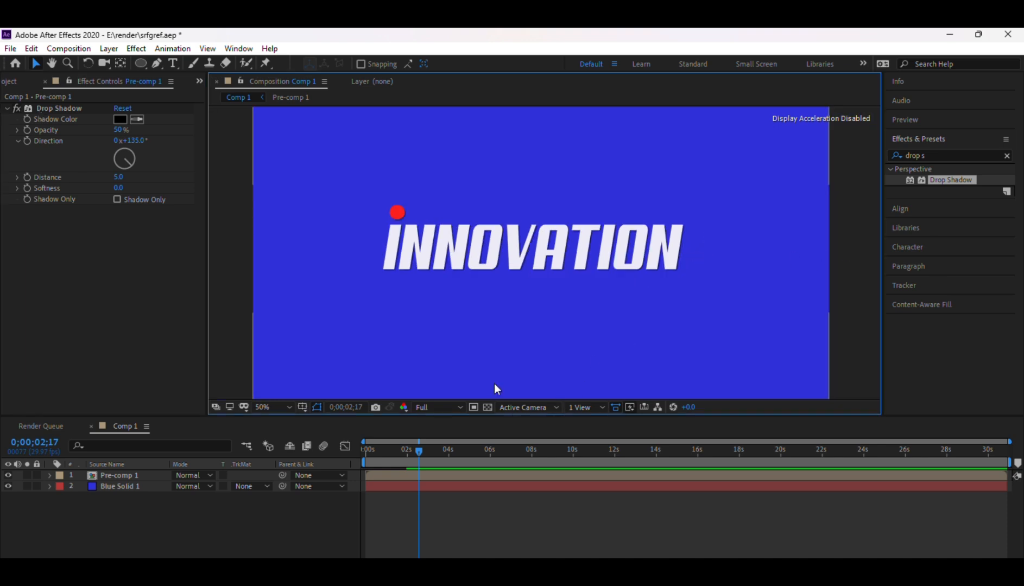
# Step: Play the composition from the start to check the circle shrink and title reveal with the drop shadow
pyautogui.moveTo(416, 454); pyautogui.dragTo(341, 436)
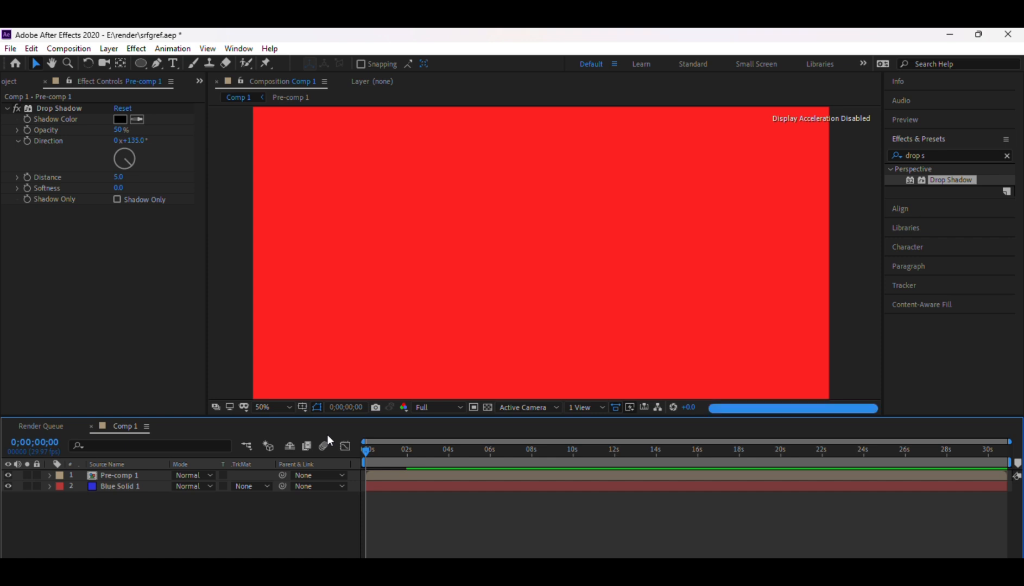
pyautogui.moveTo(455, 473); pyautogui.dragTo(452, 473)
pyautogui.press('space')
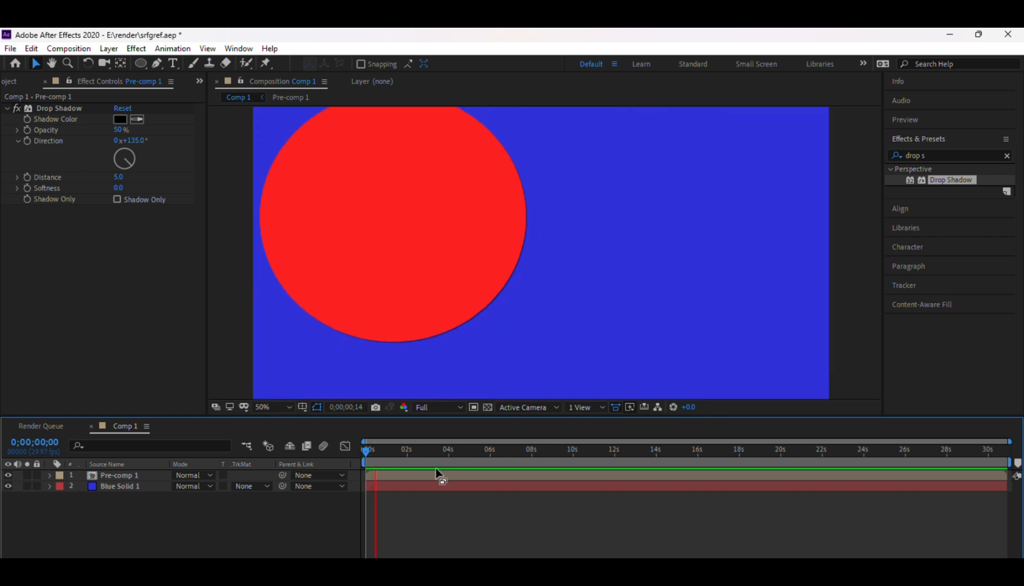